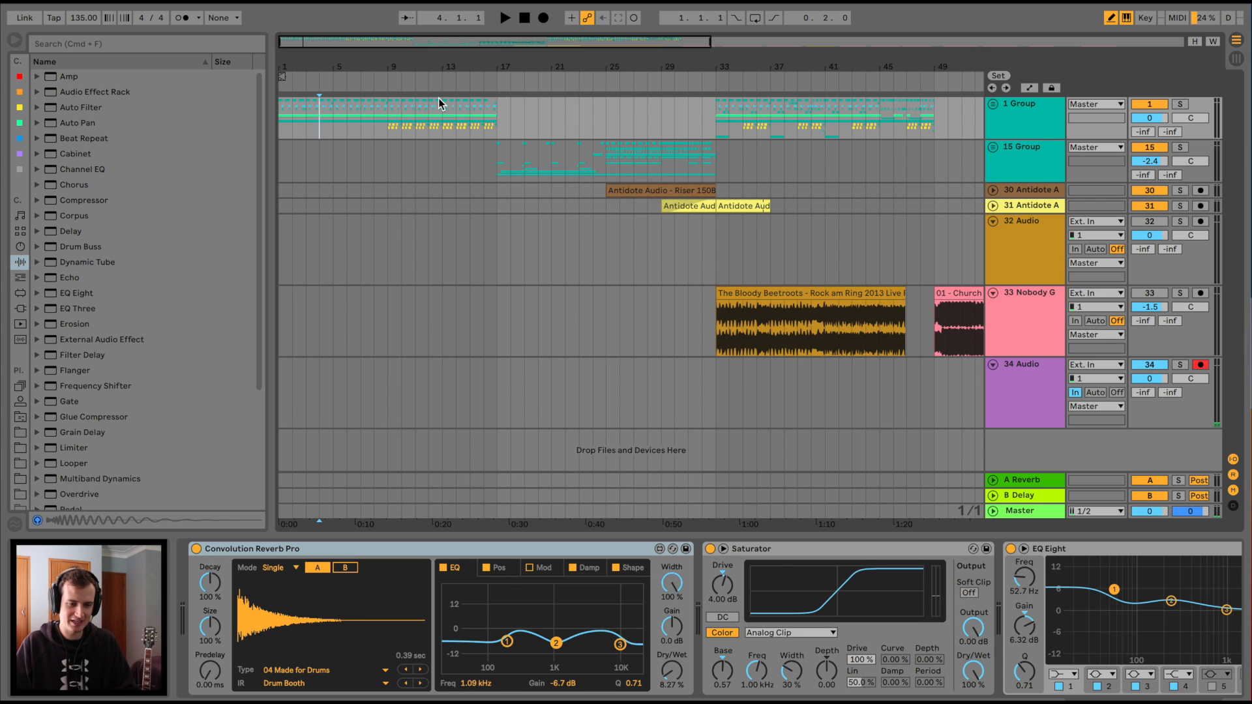
- Audition the reference song clips on the soloed Nobody G track from bar 54 onward
left_click_drag(591, 72, 536, 72)
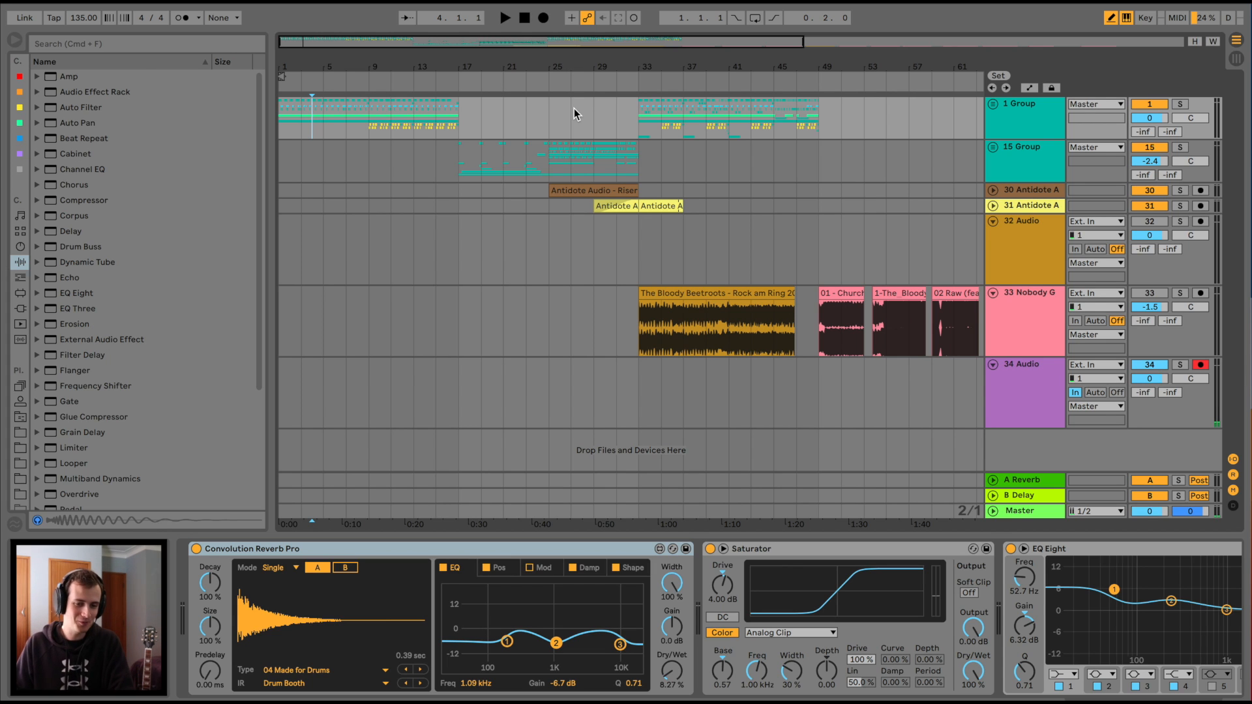
left_click_drag(637, 43, 636, 207)
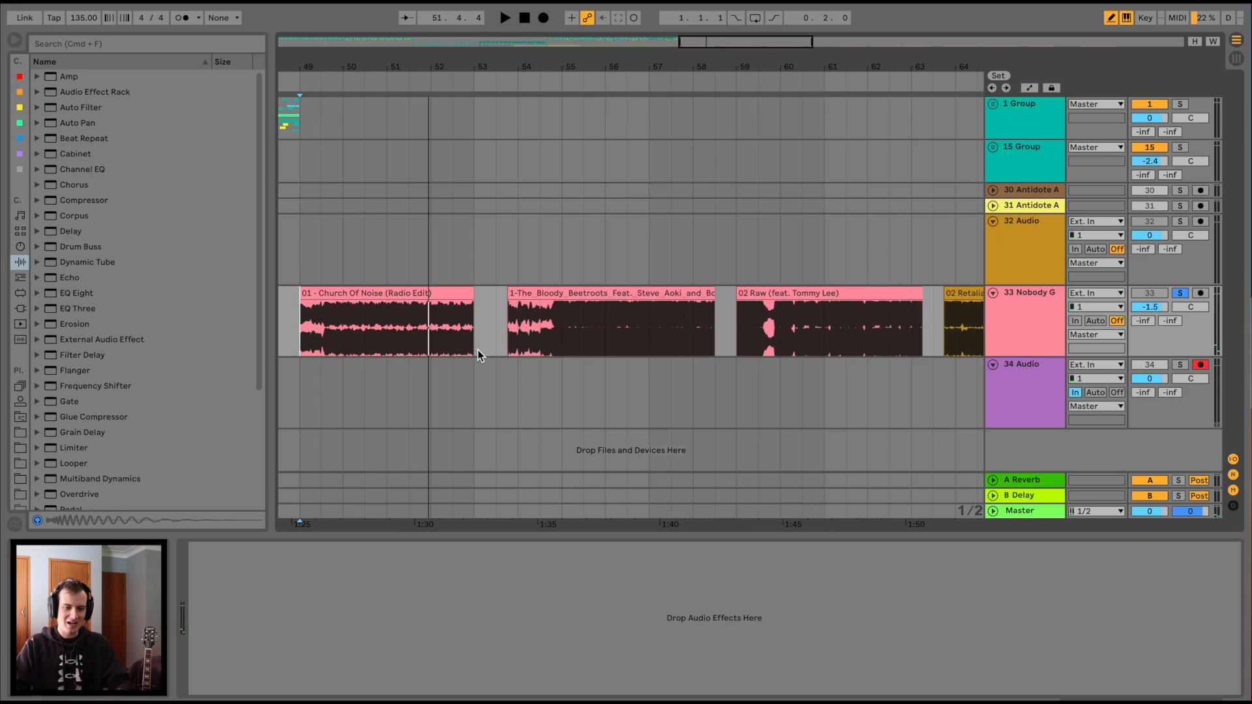
left_click(532, 328)
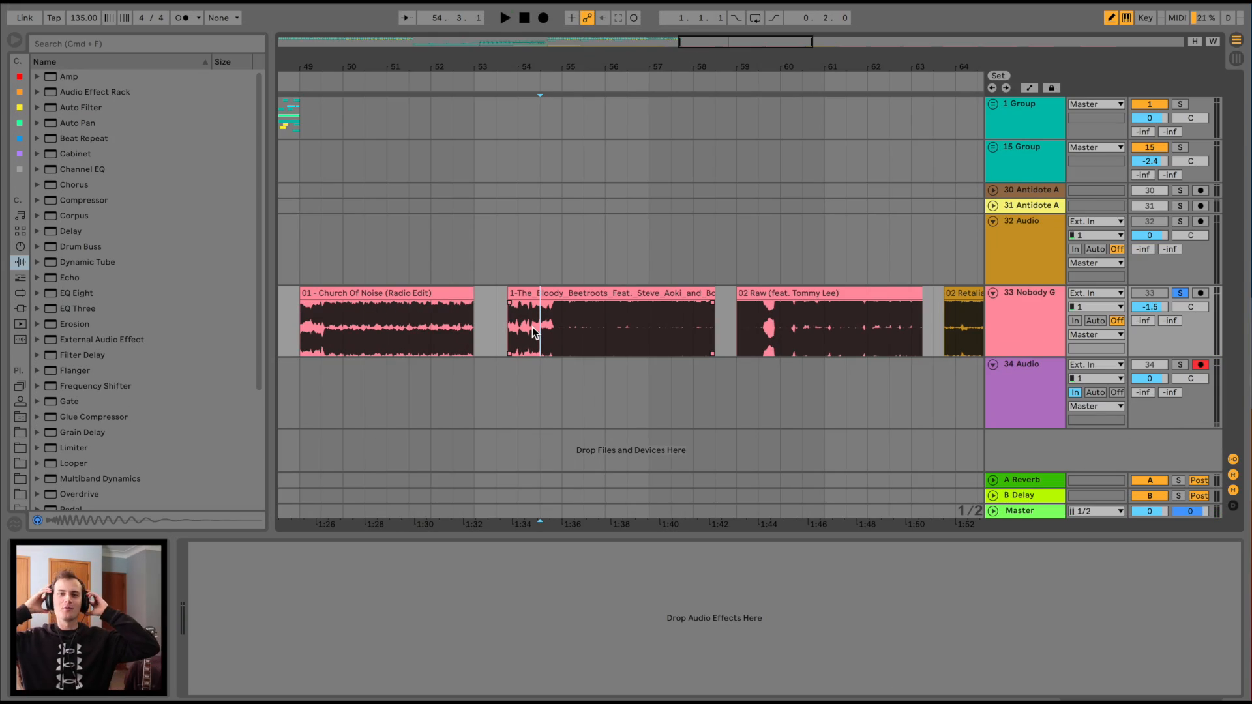
key("space")
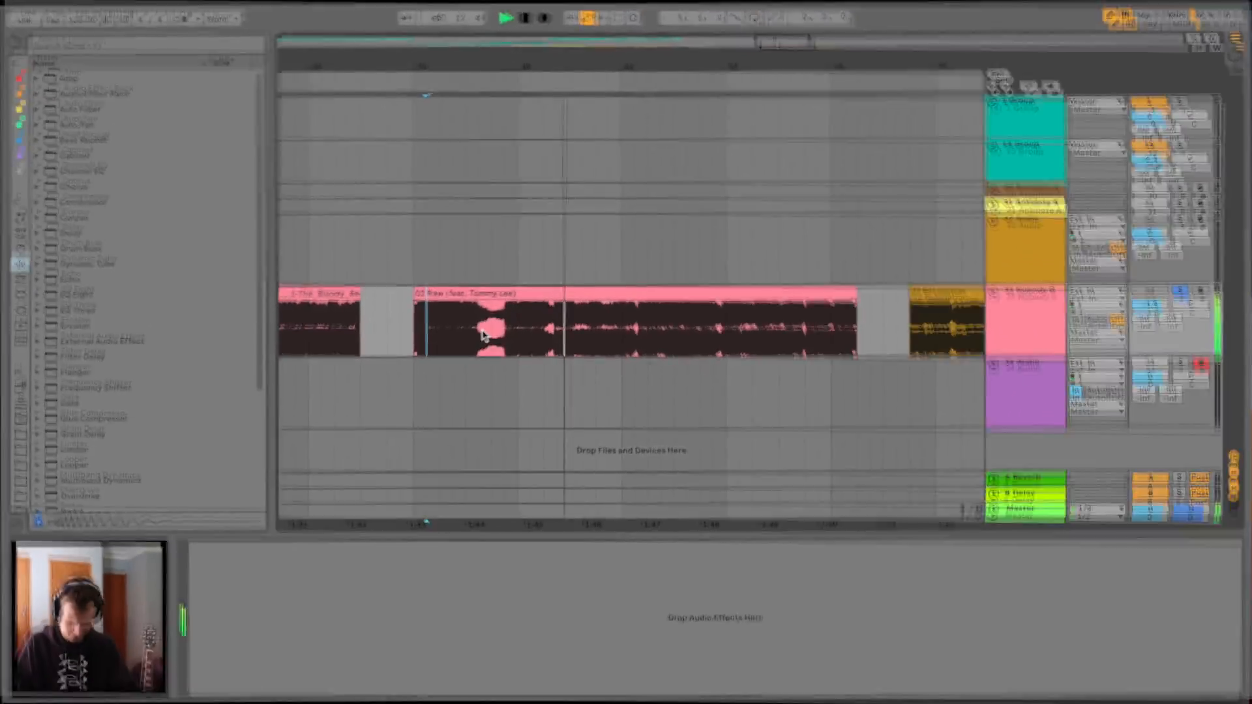
scroll(482, 336, "right", 5)
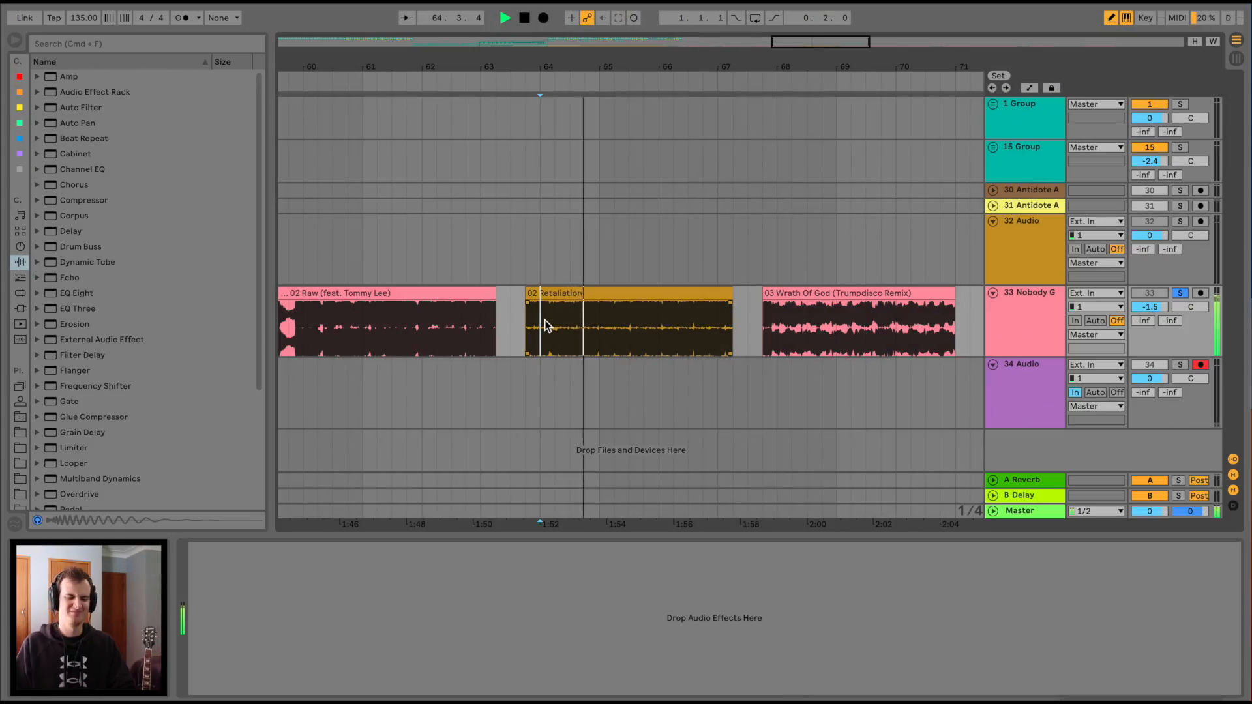
scroll(546, 326, "right", 5)
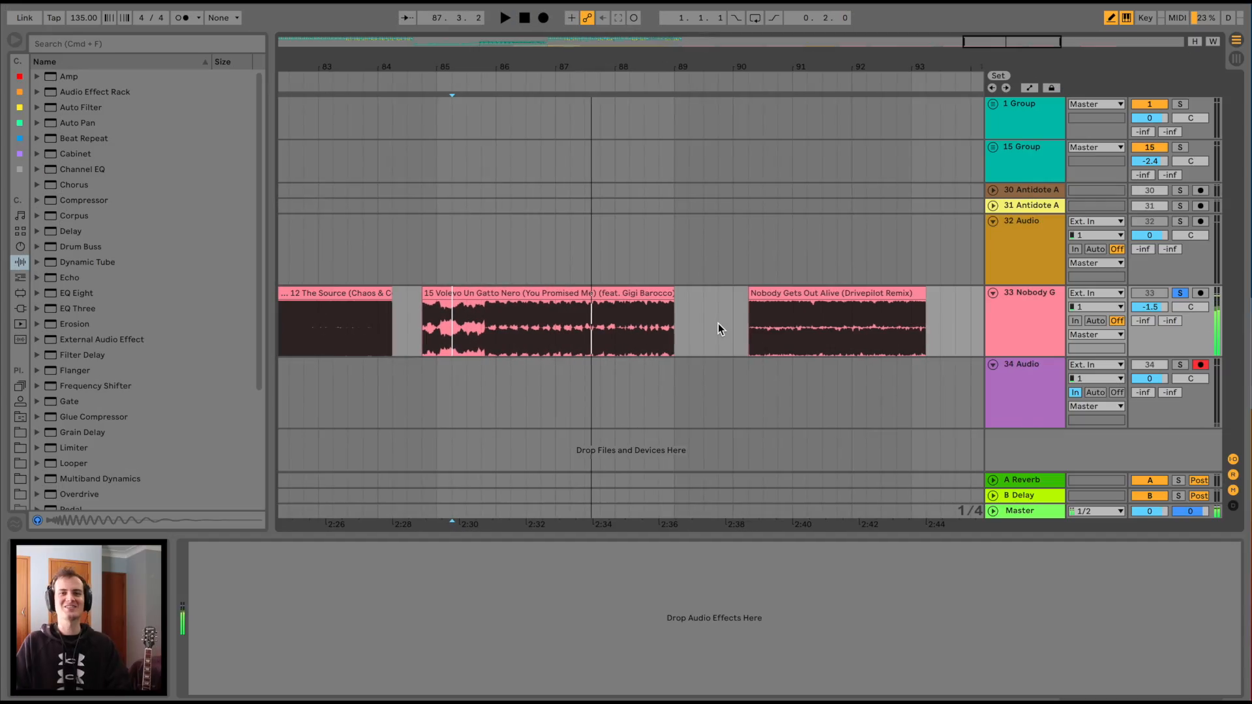
- Play the first Nobody Gets Out Alive (Drivepilot Remix) clip from its start at bar 90, and stop playback
scroll(718, 324, "right", 3)
left_click(636, 316)
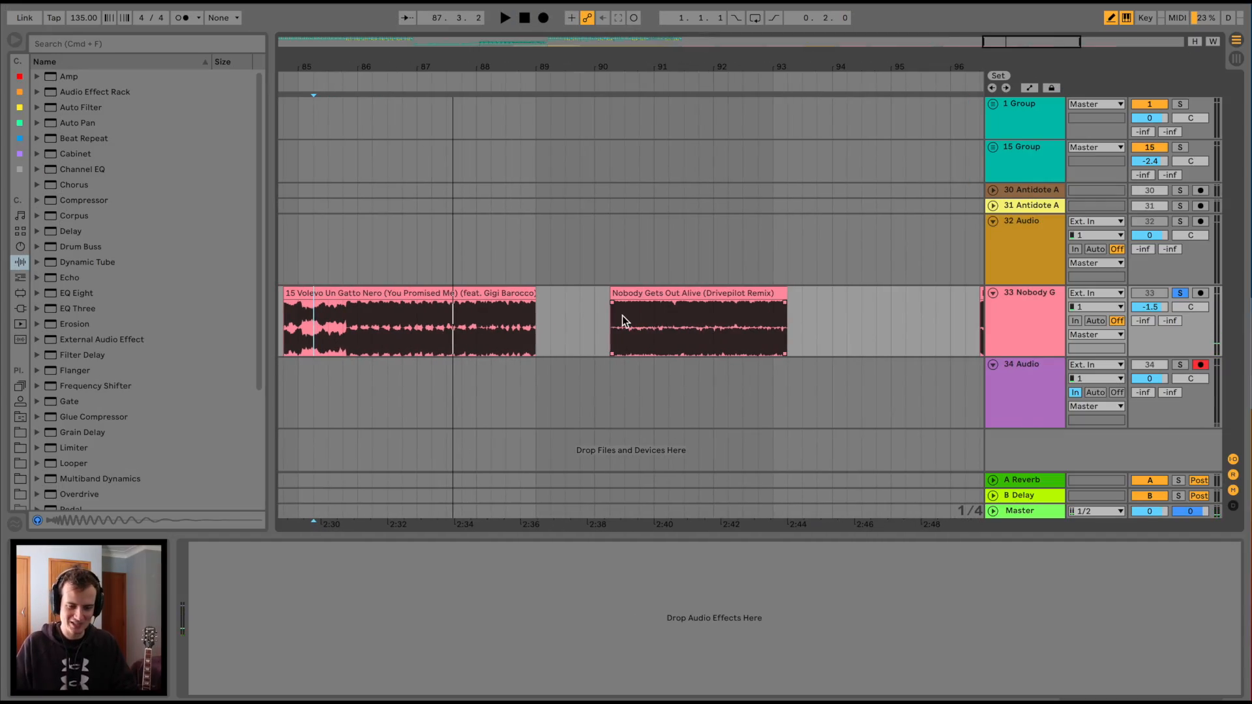
left_click(611, 318)
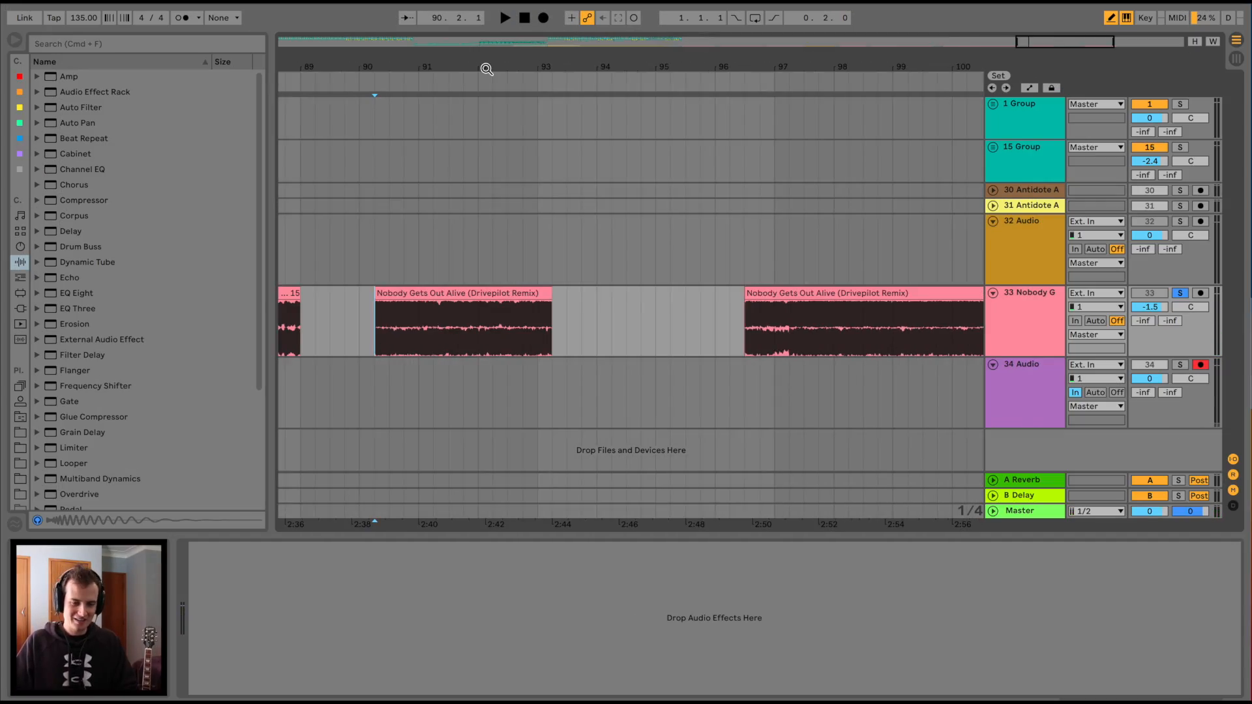
left_click_drag(487, 67, 487, 57)
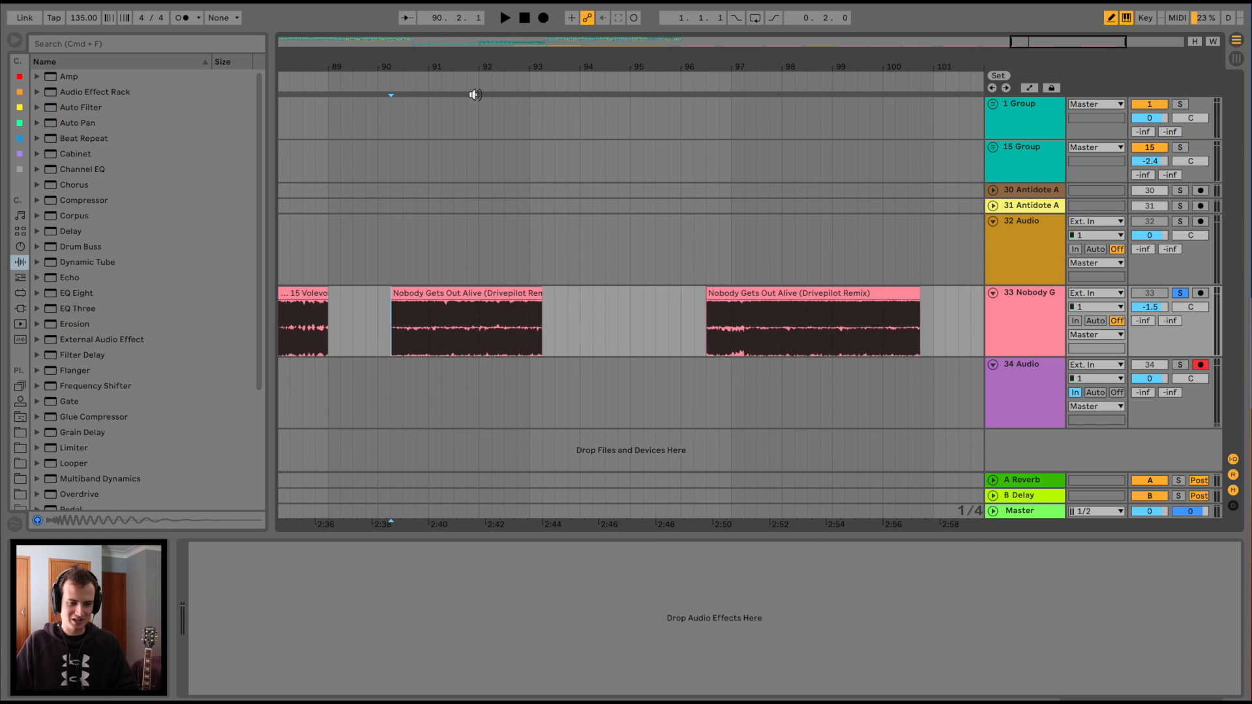
scroll(394, 405, "left", 2)
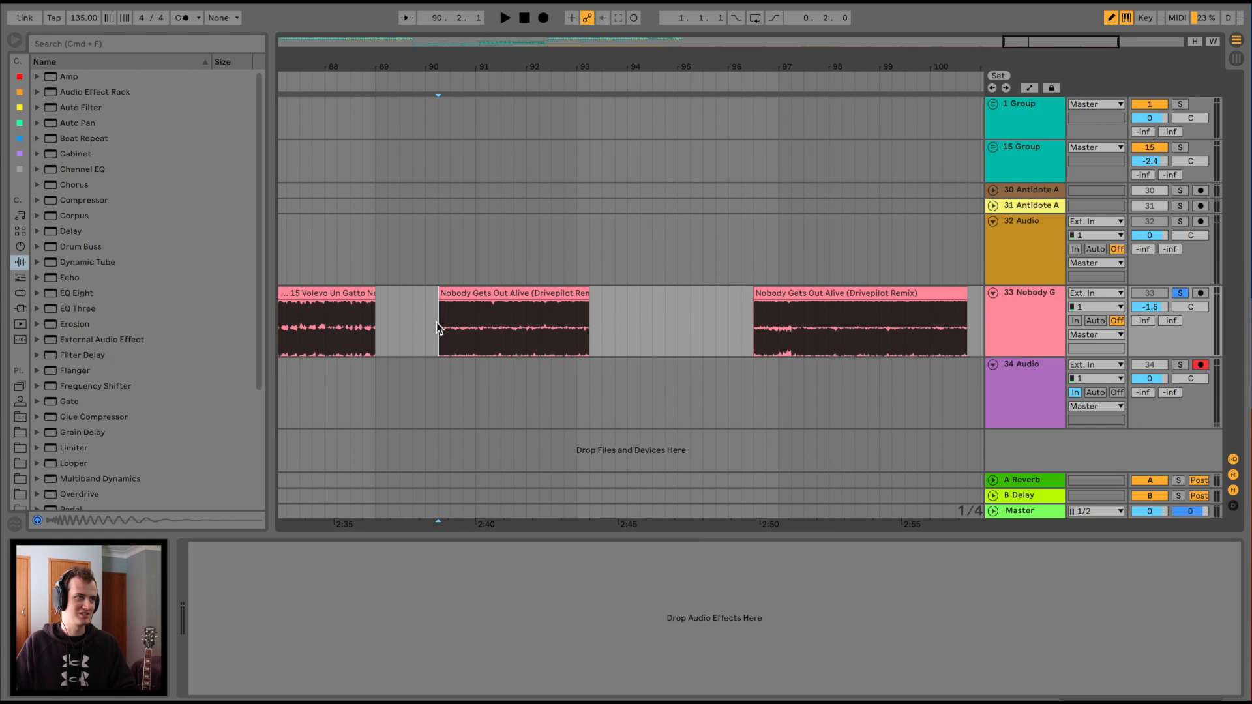
key("space")
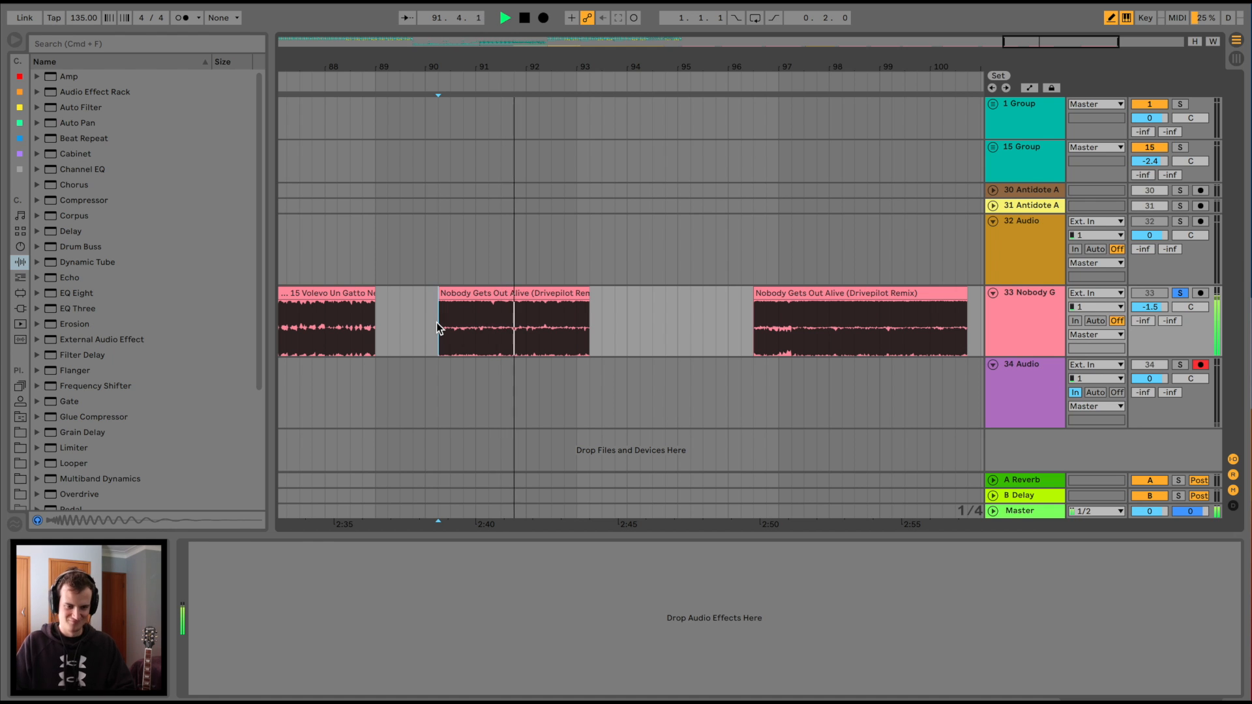
key("space")
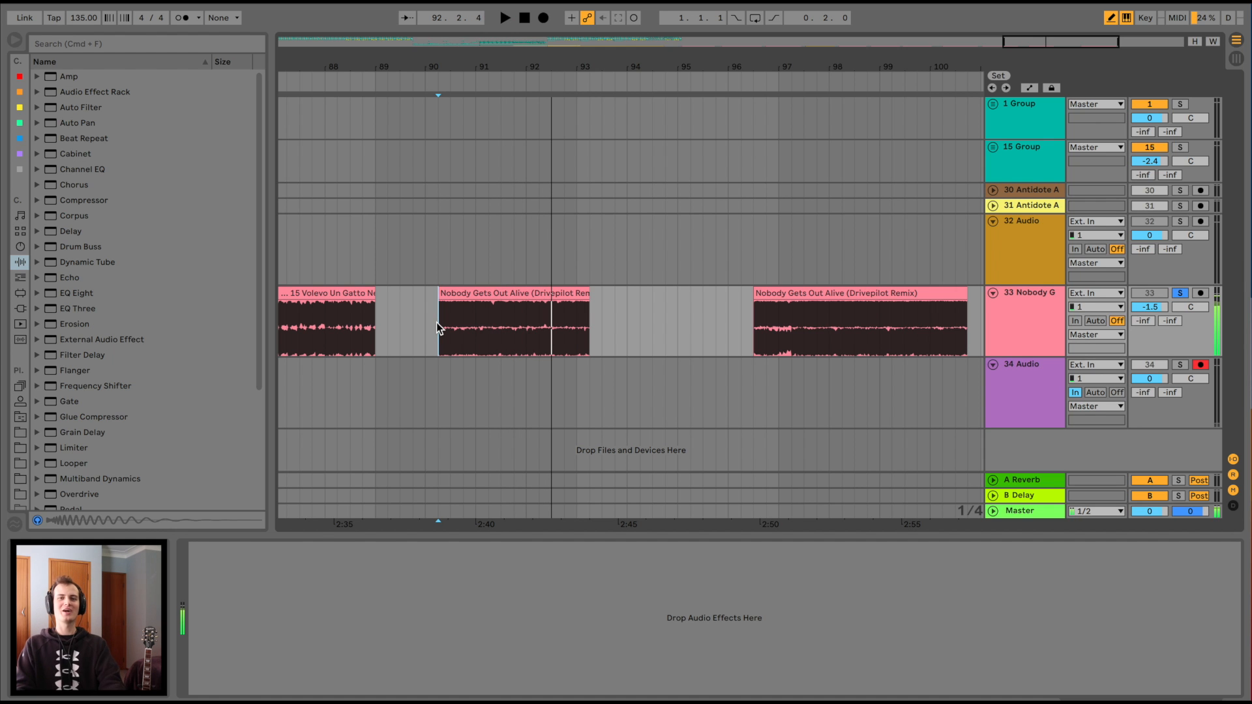
- Play the second Nobody Gets Out Alive (Drivepilot Remix) clip
scroll(519, 322, "right", 8)
left_click(487, 323)
key("space")
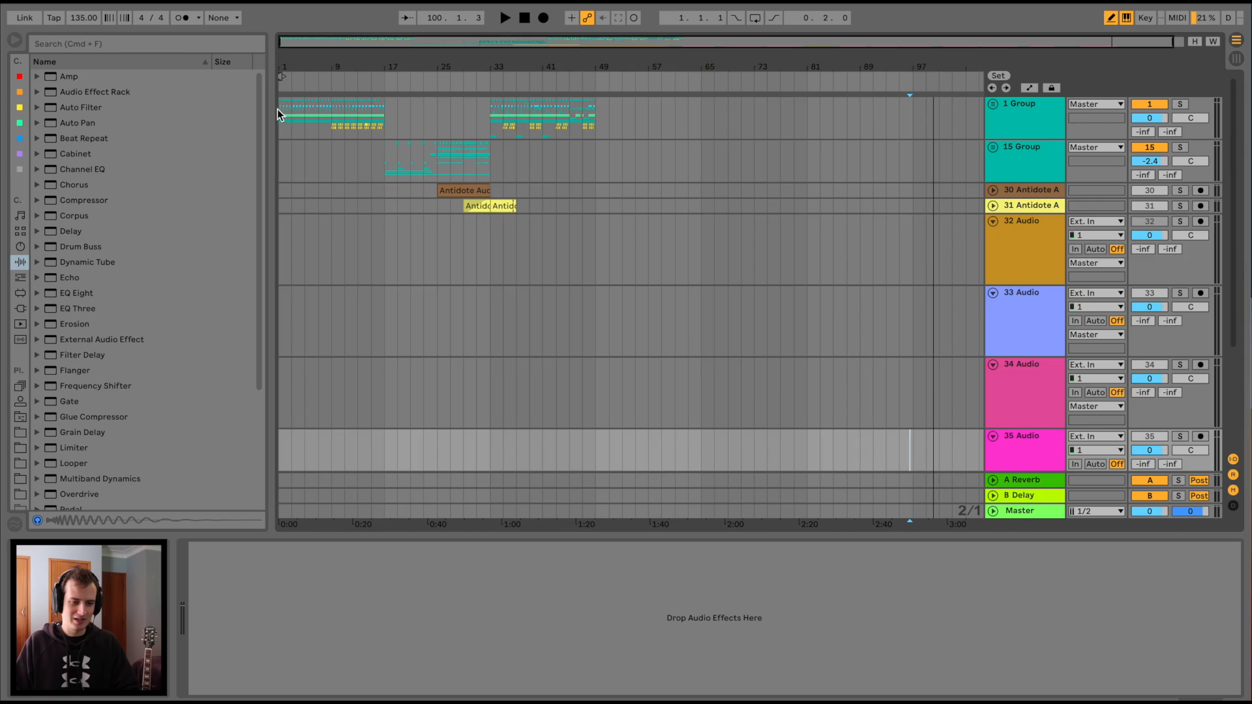
- Solo the 1 Group drums and play them from the start of the song and from bar 9
left_click(278, 115)
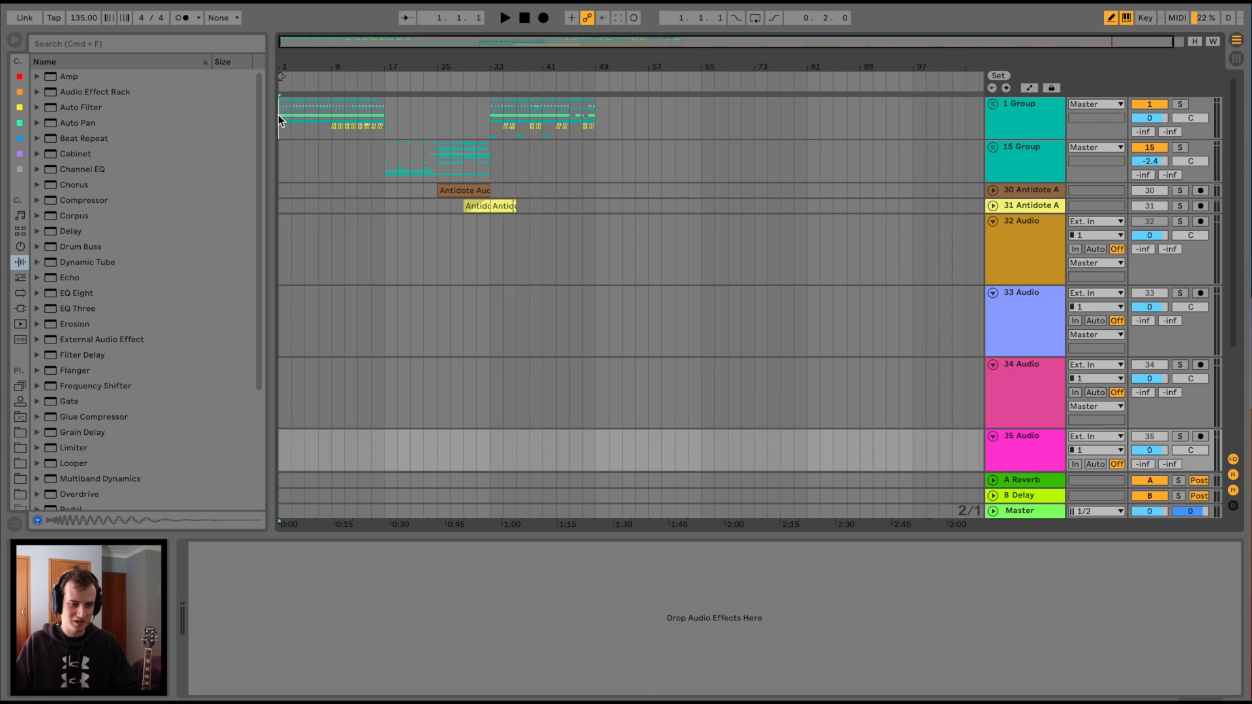
key("space")
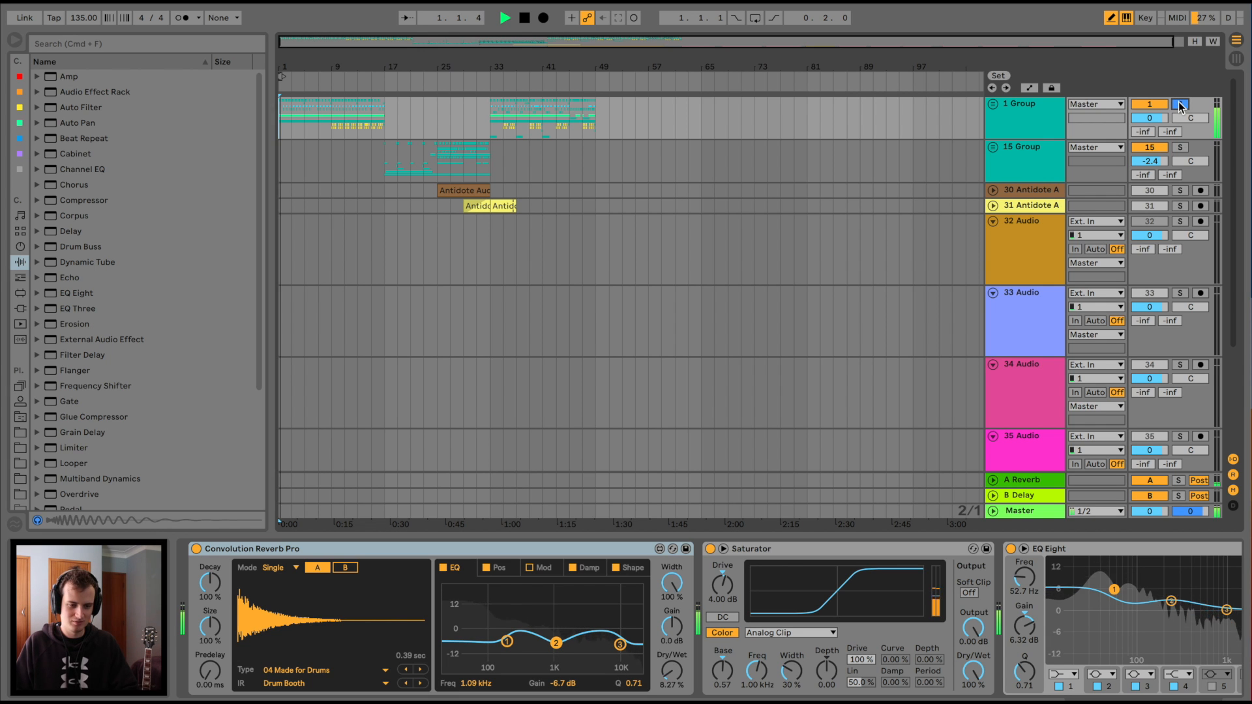
key("plus")
scroll(372, 162, "up", 2)
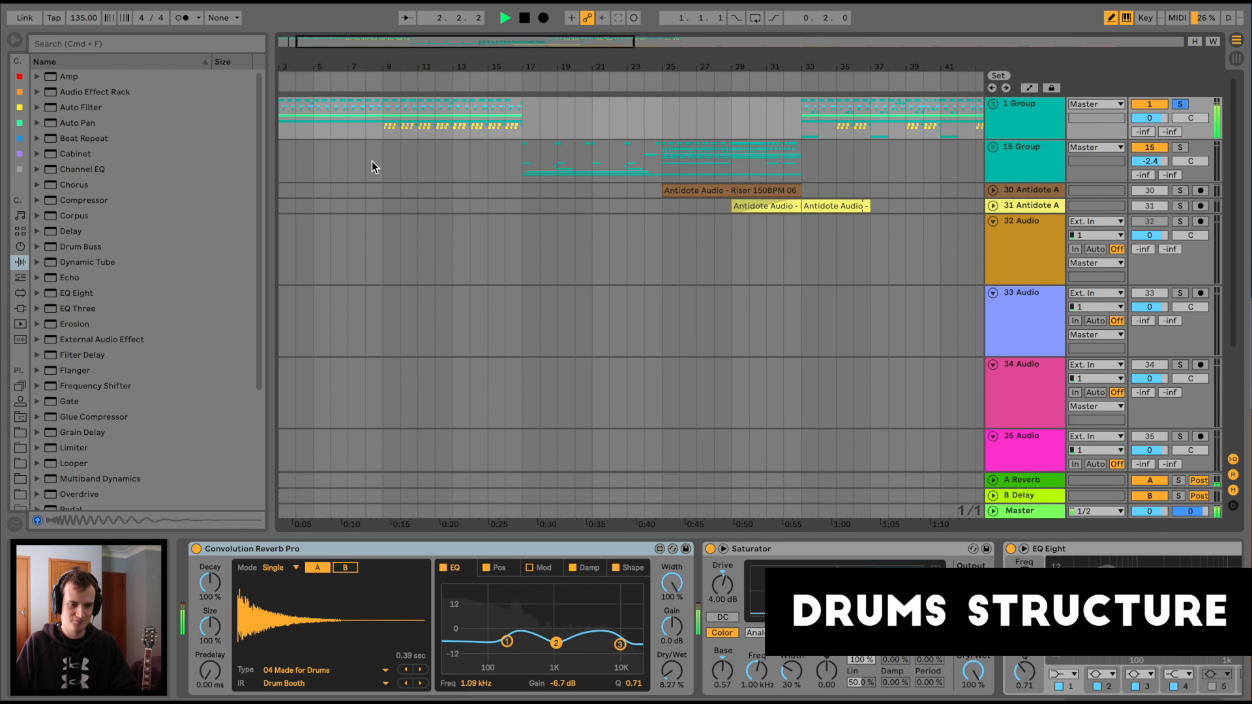
scroll(372, 162, "left", 2)
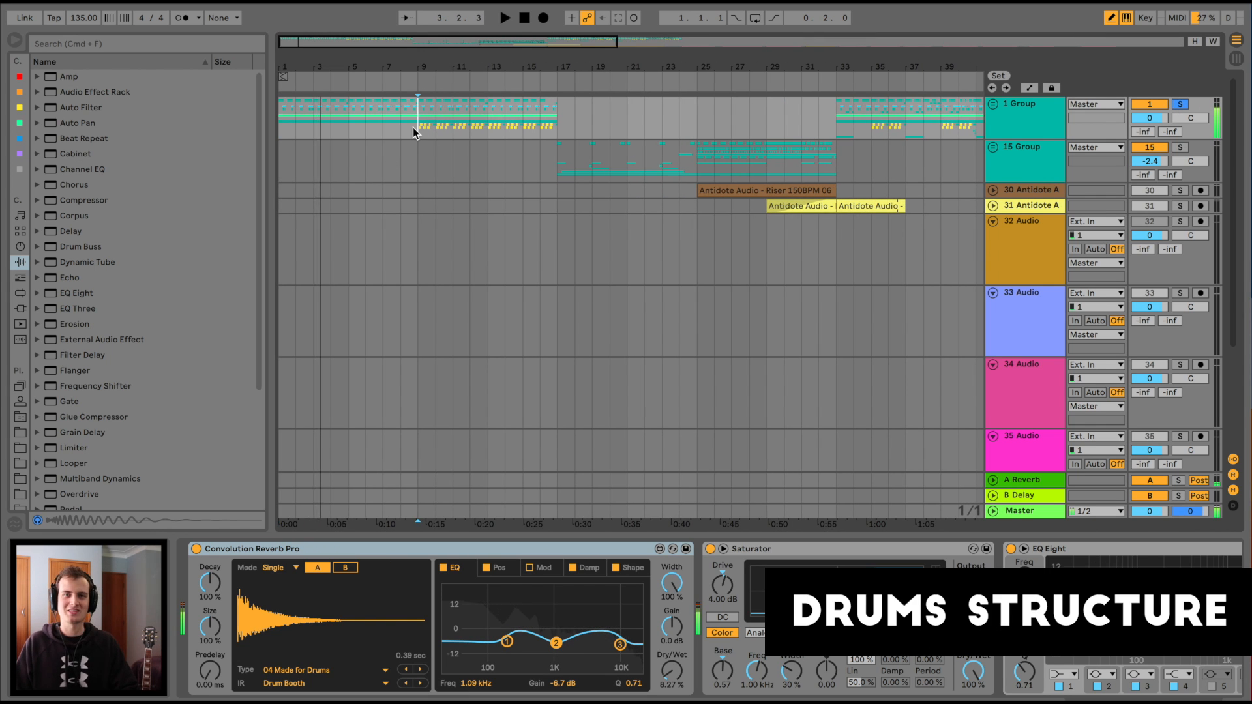
key("space")
- Play the 15 Group drums from the start of the breakdown at bar 17 without the 1 Group solo
scroll(413, 127, "right", 2)
left_click(489, 168)
scroll(527, 272, "right", 2)
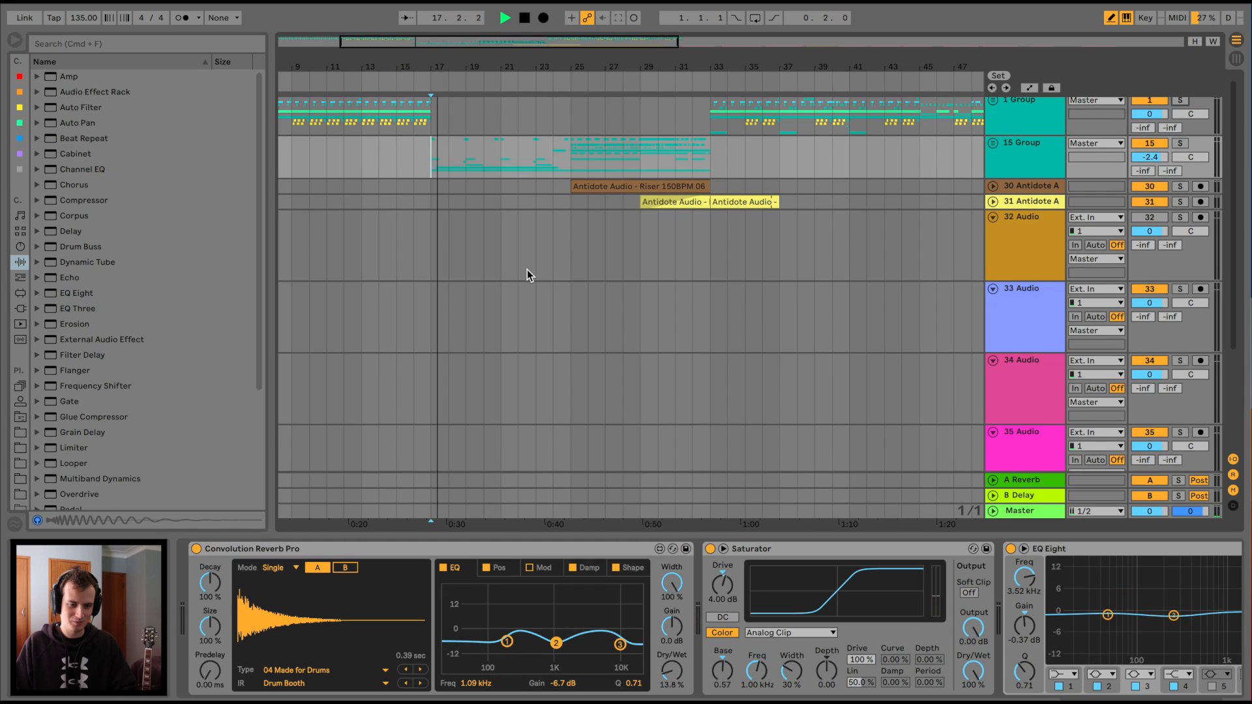
key("space")
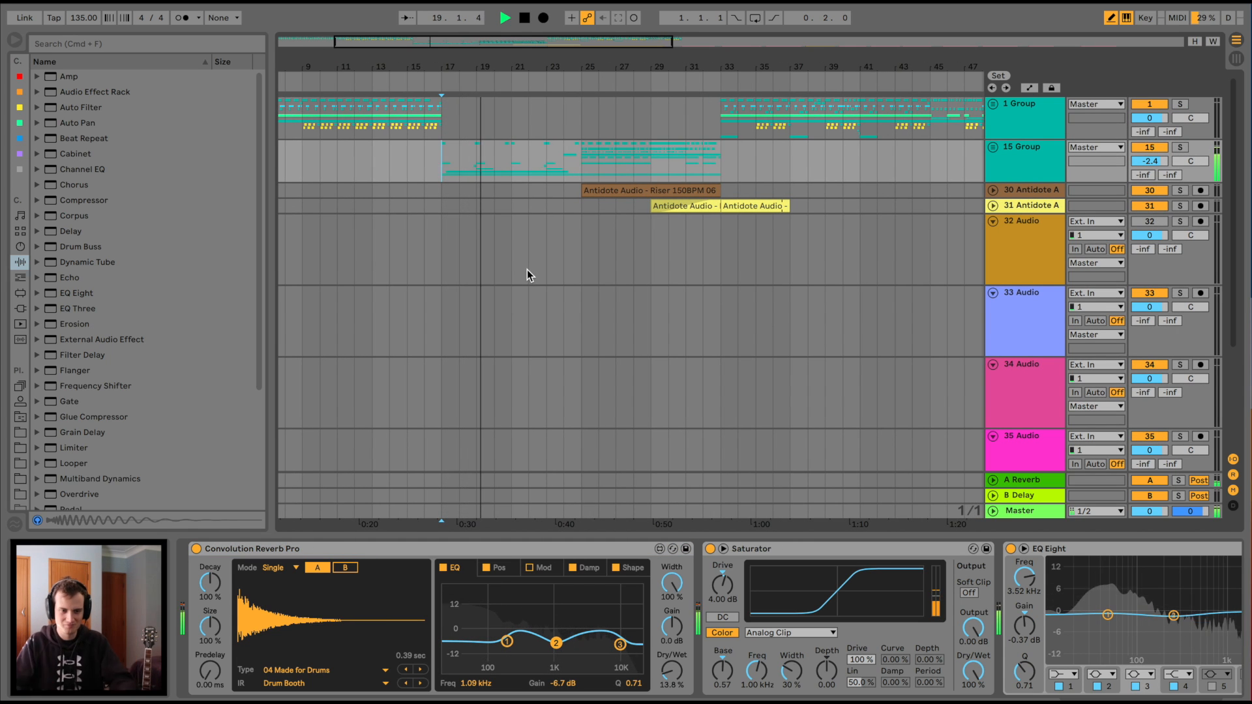
- Play the build-up of the 15 Group from bar 24 and examine its drum pattern and riser clips up close
key("space")
left_click(570, 163)
scroll(569, 162, "right", 1)
scroll(570, 167, "right", 2)
key("space")
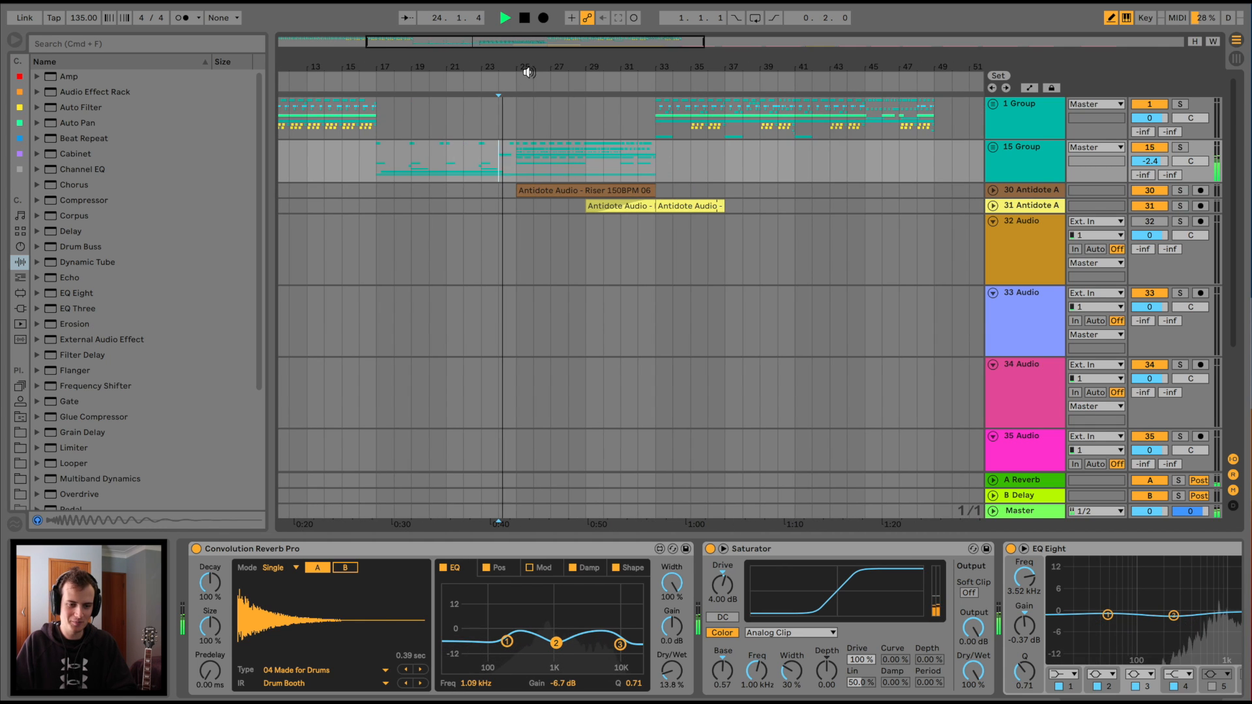
left_click_drag(544, 62, 544, 117)
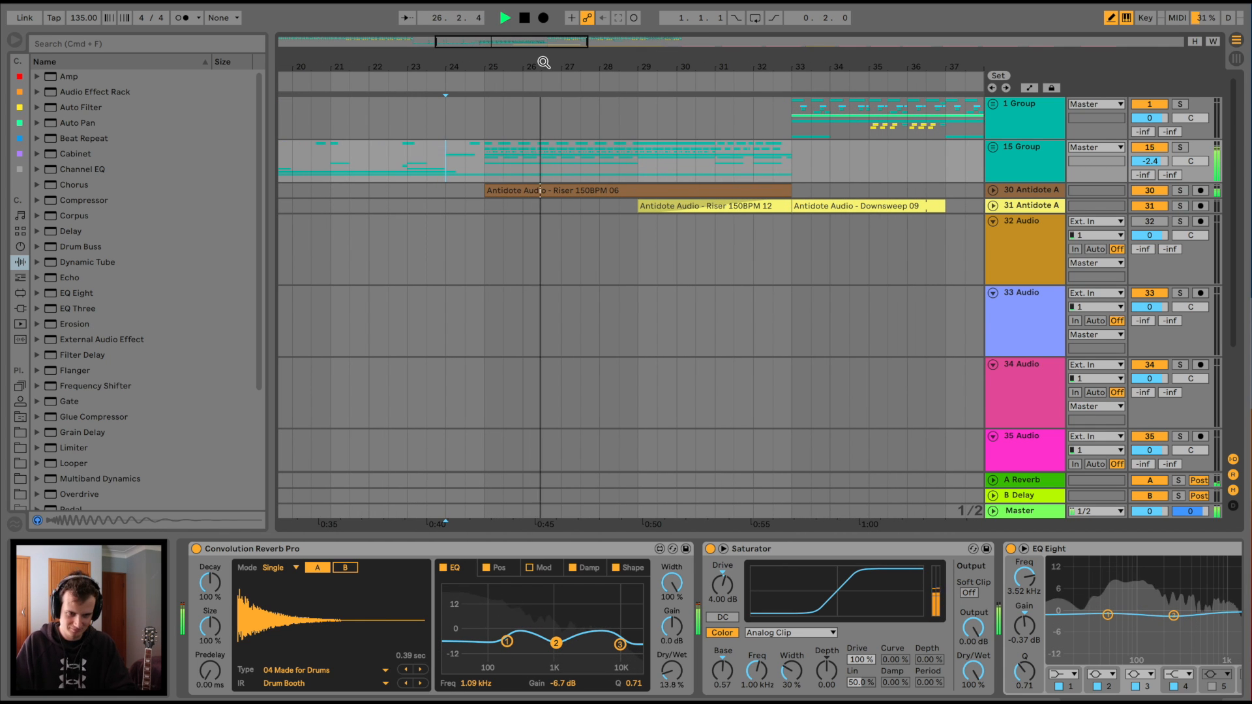
scroll(568, 149, "right", 1)
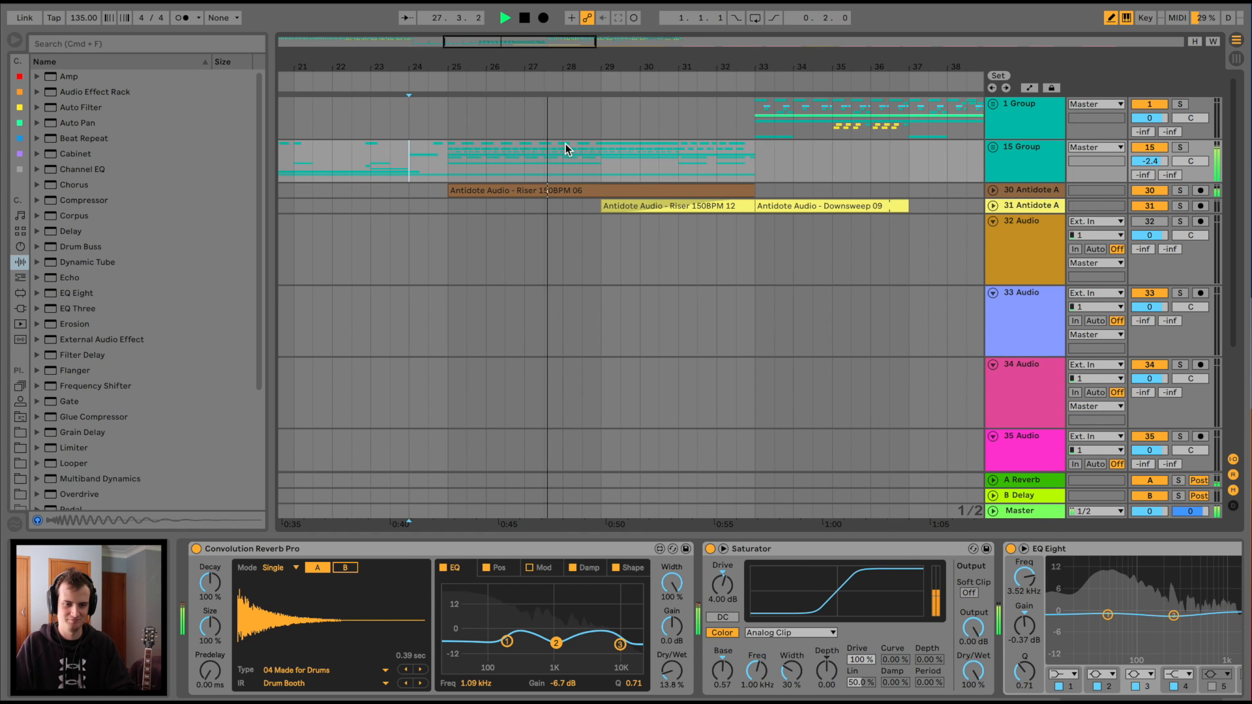
scroll(568, 149, "down", 1)
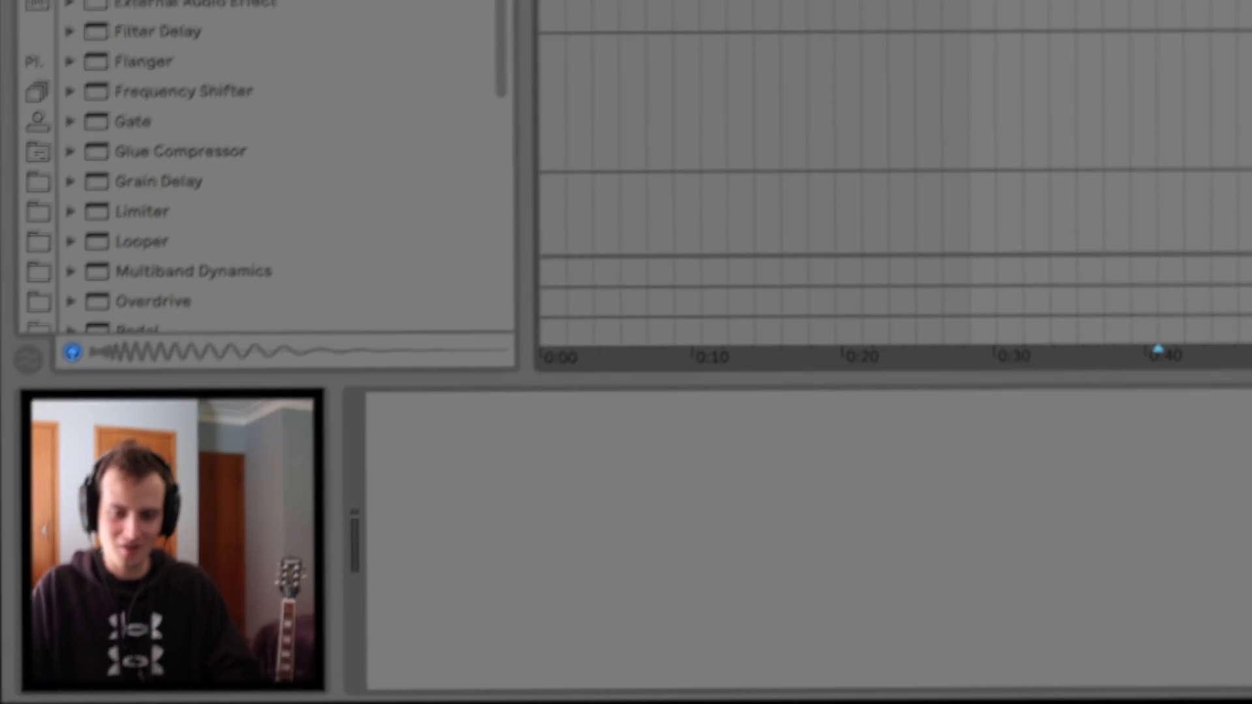
- Load the God's Love - MC preset in Guitar Rig 5 and record a guitar take from bar 24
left_click(1074, 244)
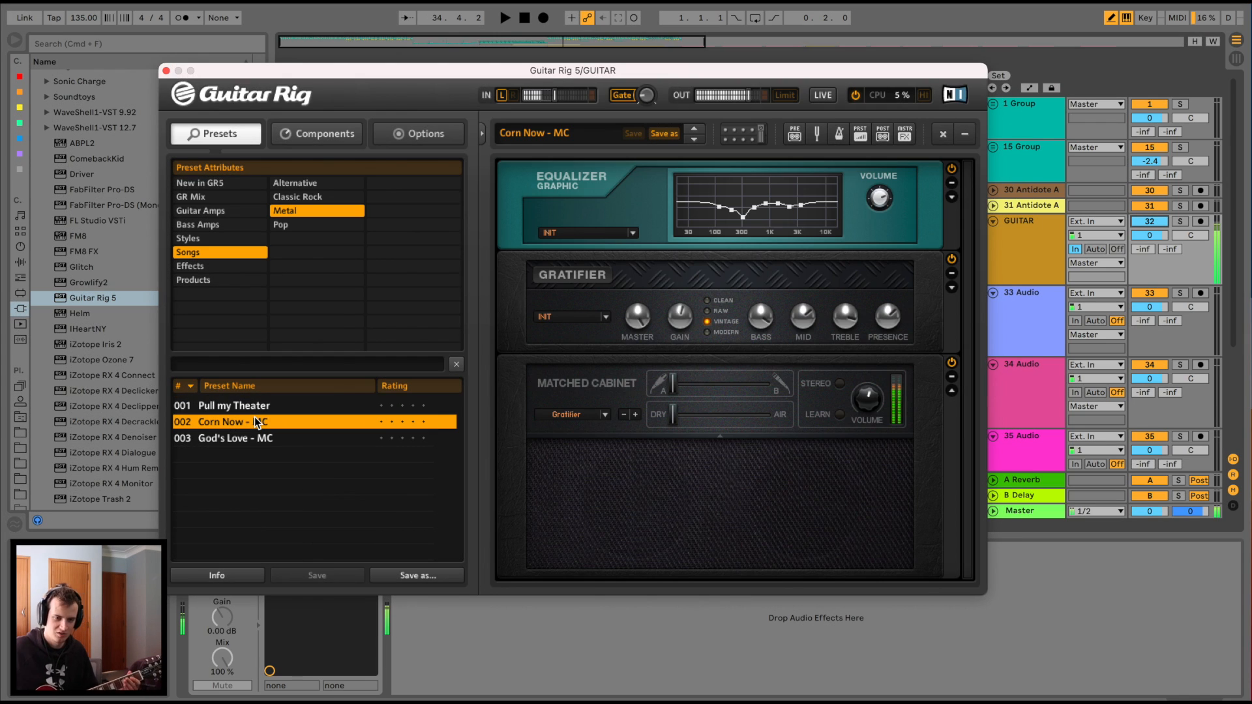
left_click(219, 439)
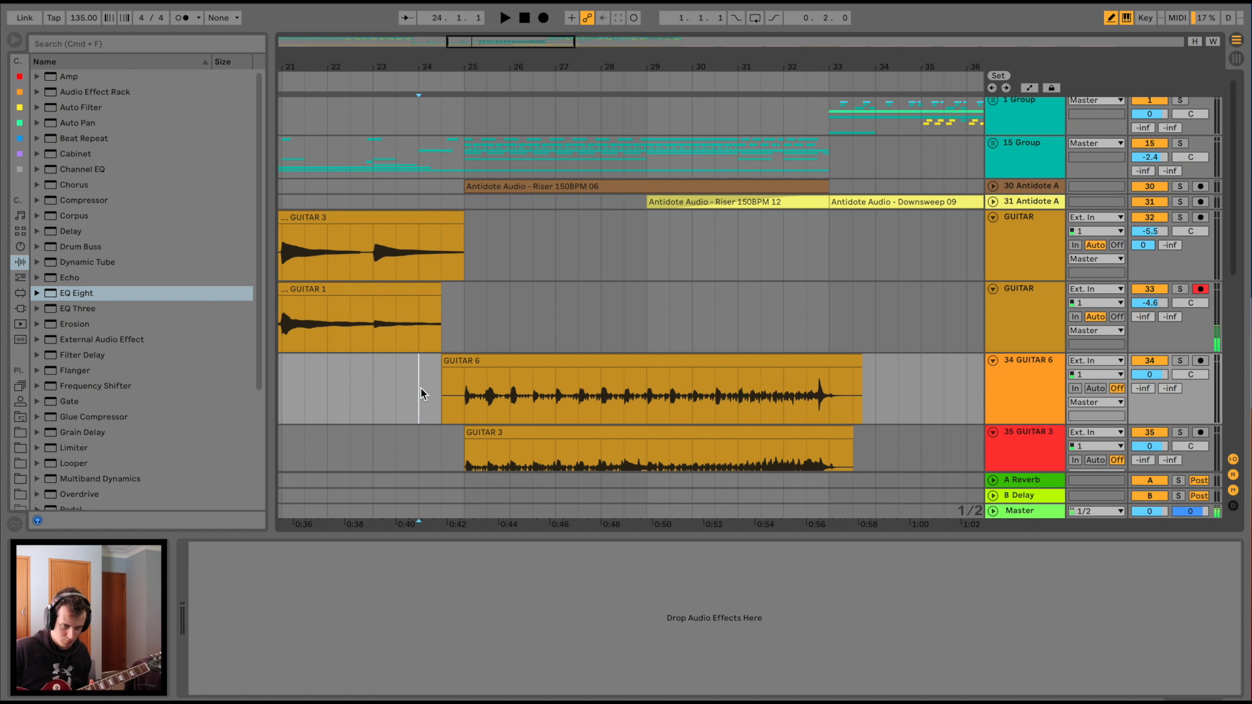
left_click(543, 19)
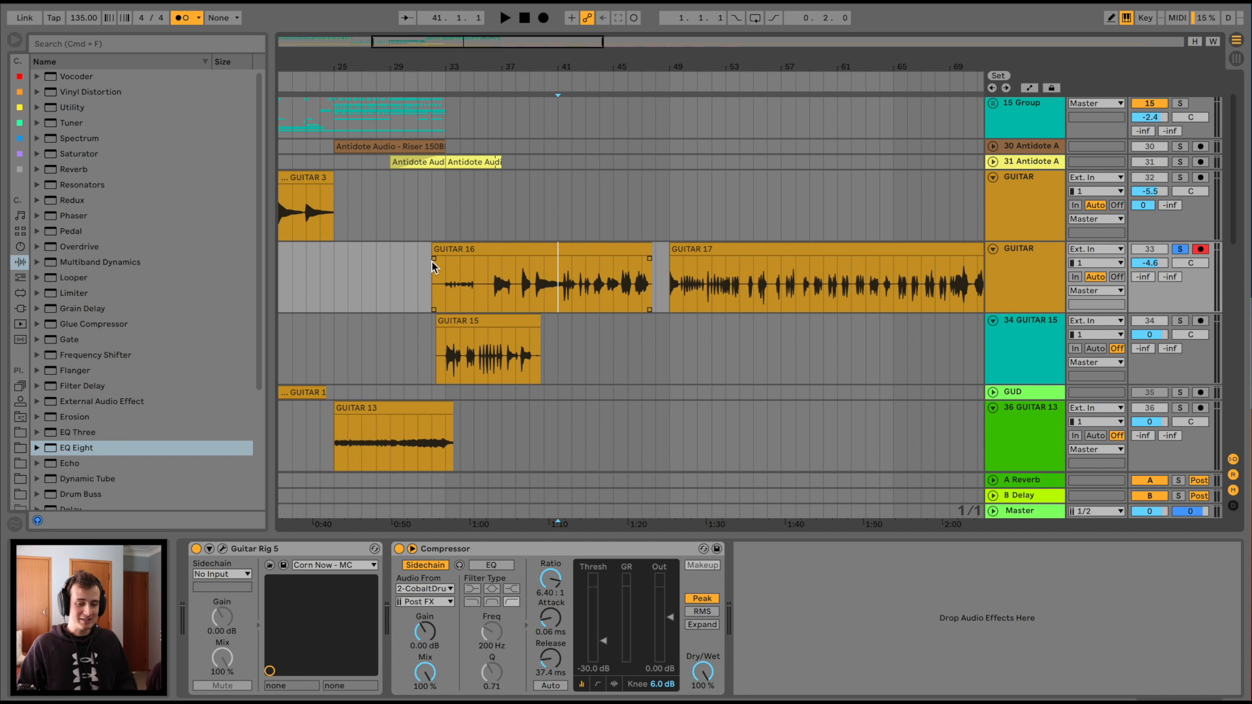
- Look over the edited Guitar 1, Guitar 2, Guitar 3 and Guitar Lead clips across the whole arrangement
scroll(432, 261, "up", 1)
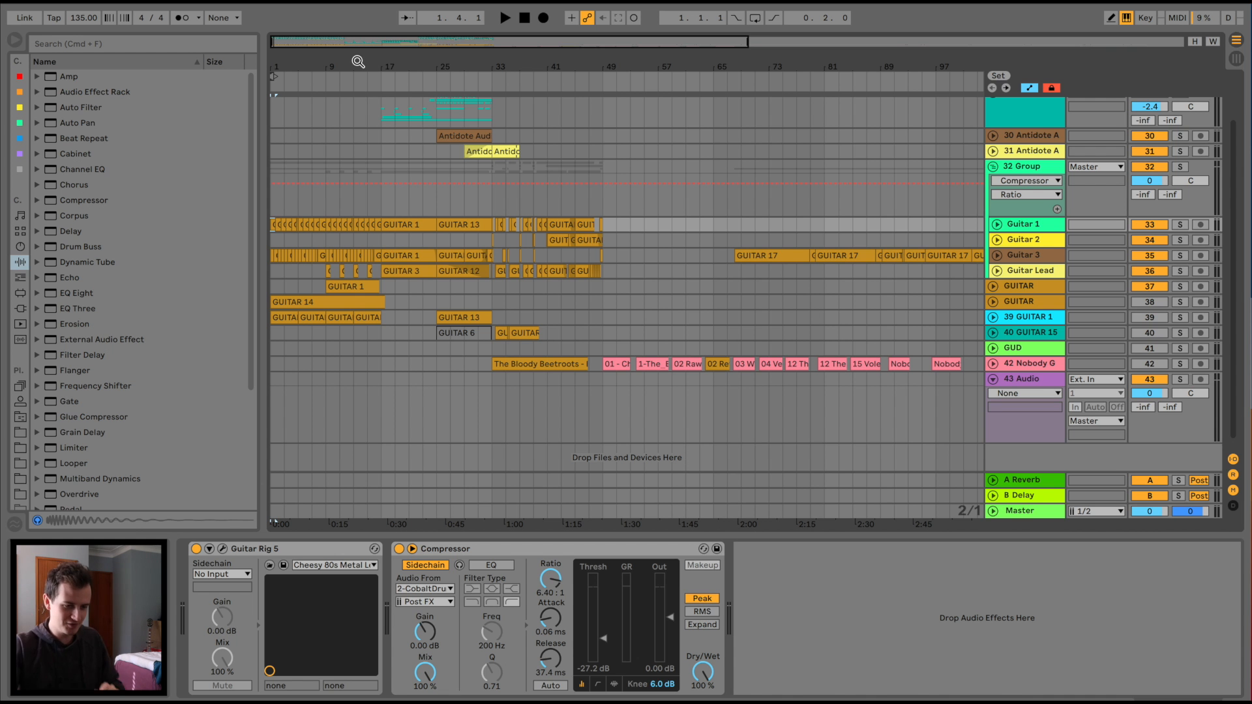
left_click_drag(358, 61, 330, 61)
scroll(365, 223, "up", 1)
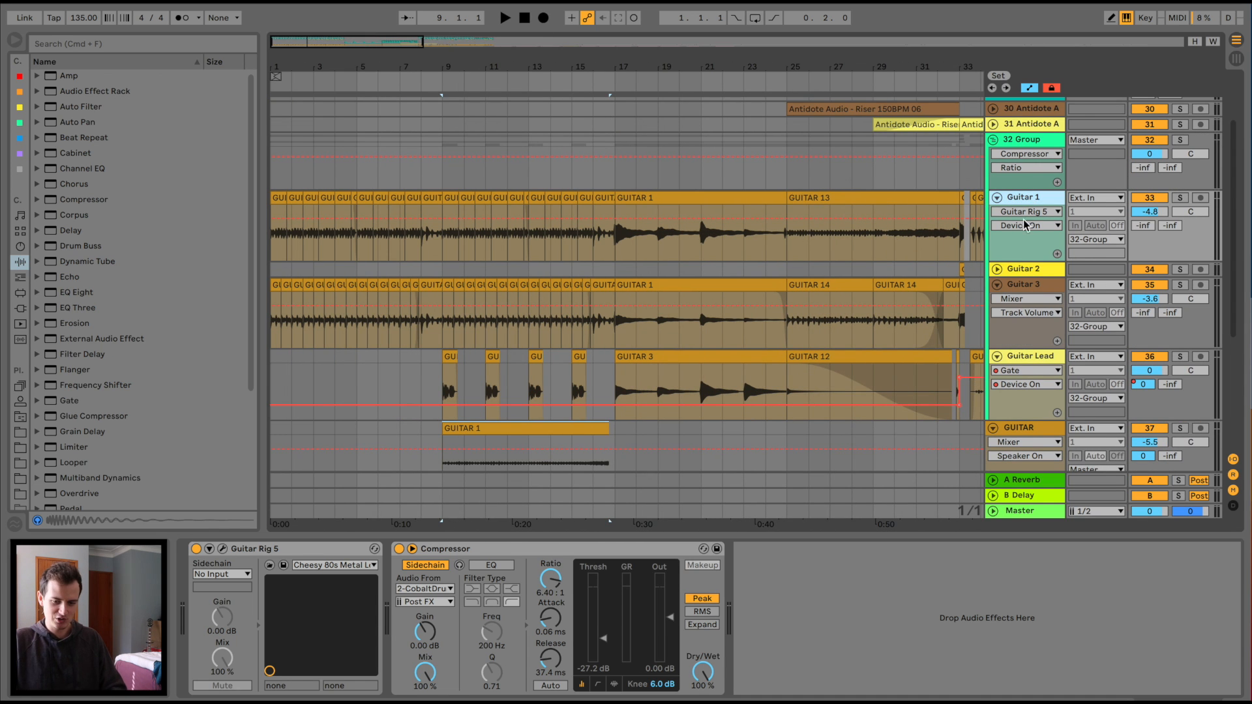
left_click(1022, 270)
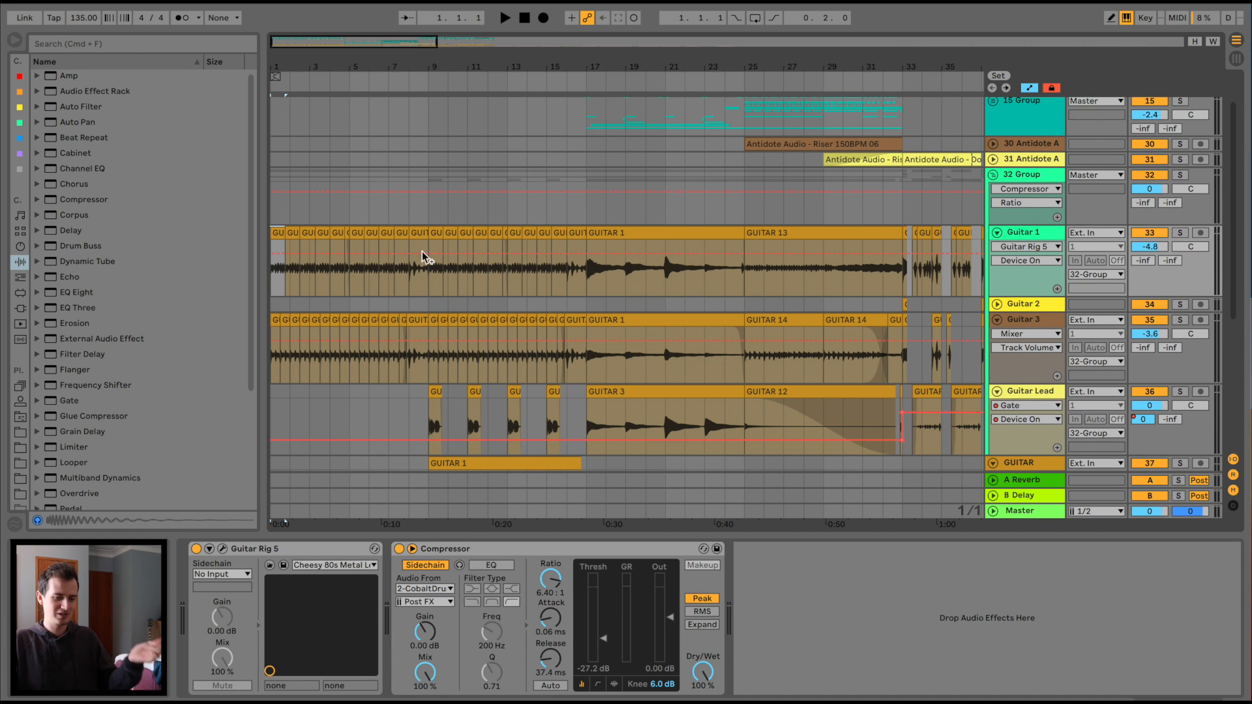
scroll(404, 283, "right", 5)
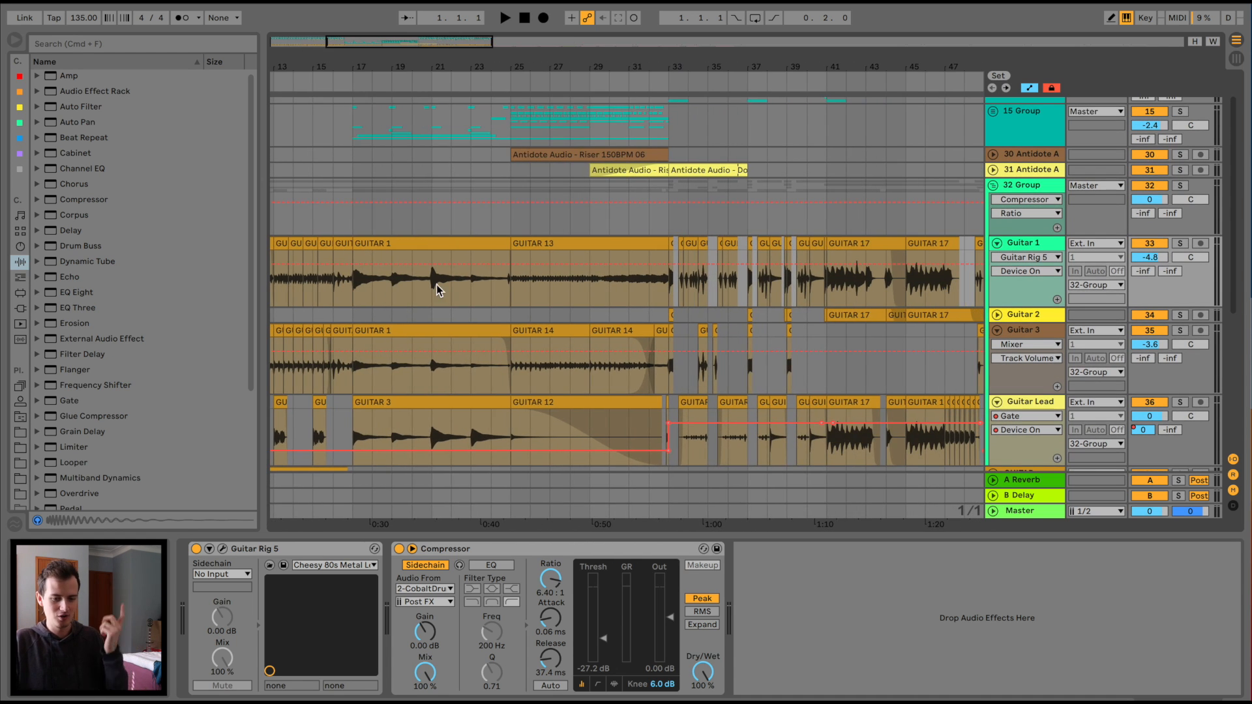
scroll(437, 285, "right", 7)
scroll(390, 299, "down", 2)
scroll(390, 300, "right", 1)
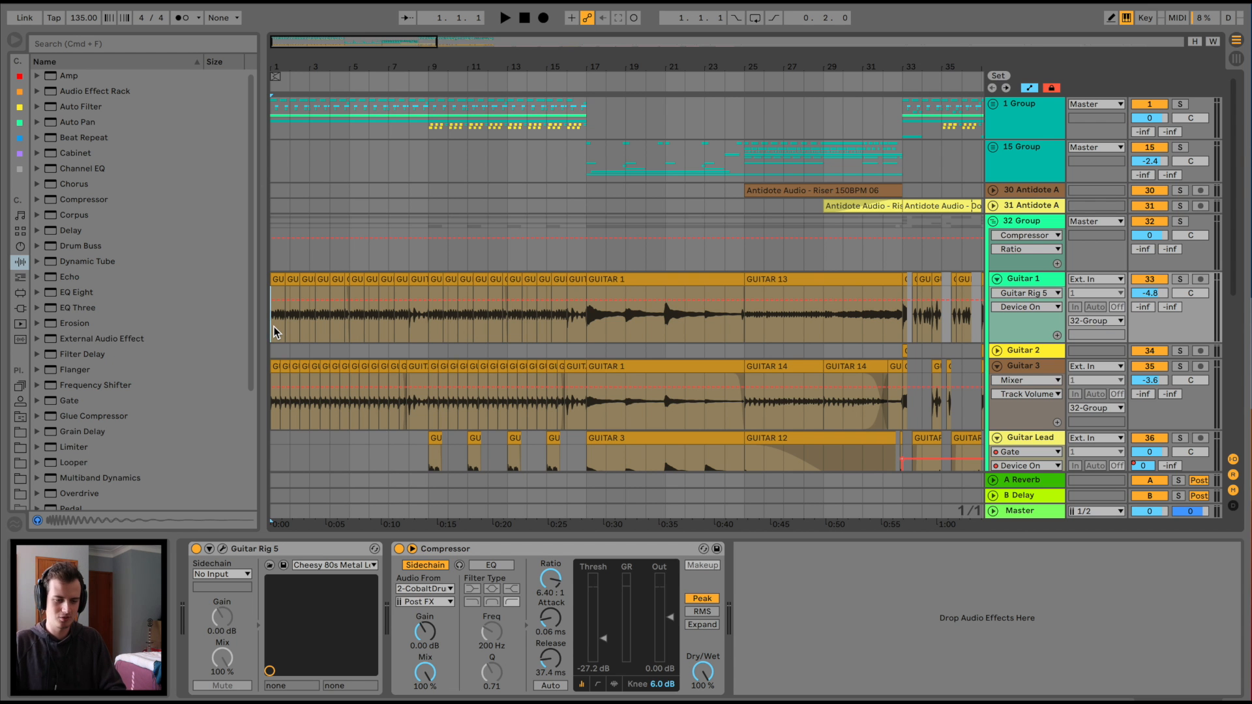
- Play the drums and guitars together from bar 1 and from bar 7, following the grouped guitar tracks
key("space")
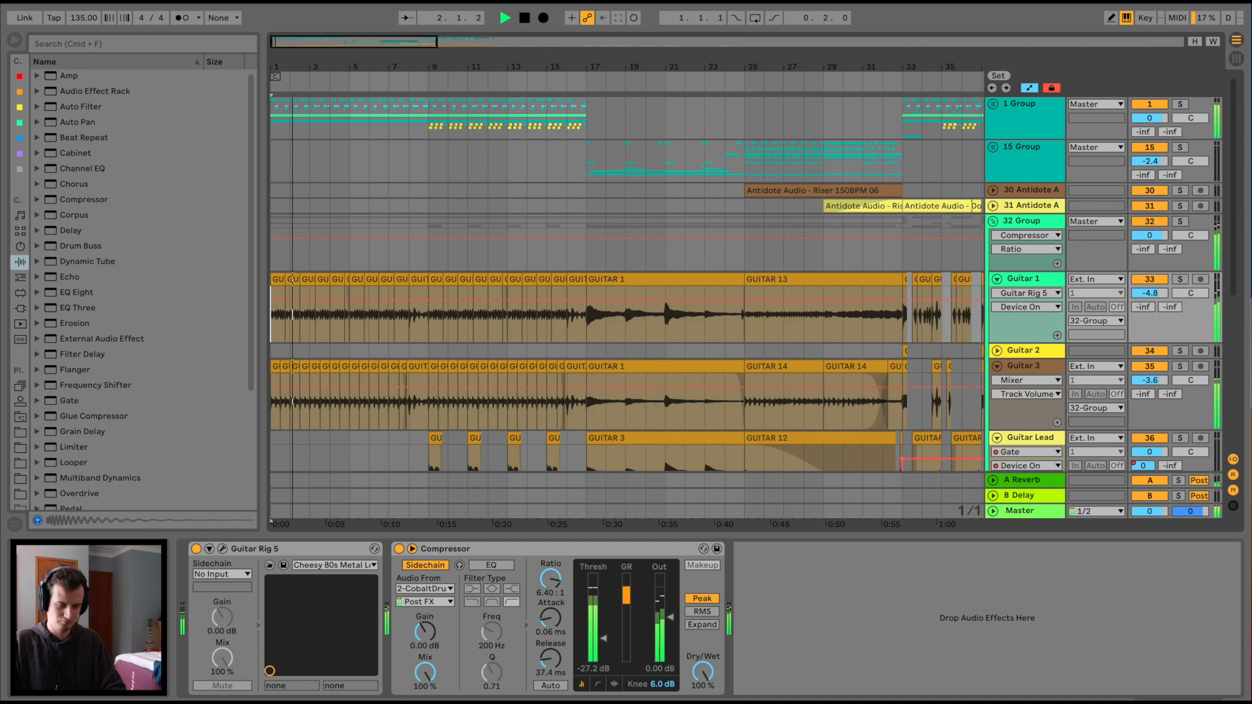
scroll(401, 298, "up", 5)
scroll(401, 298, "up", 1)
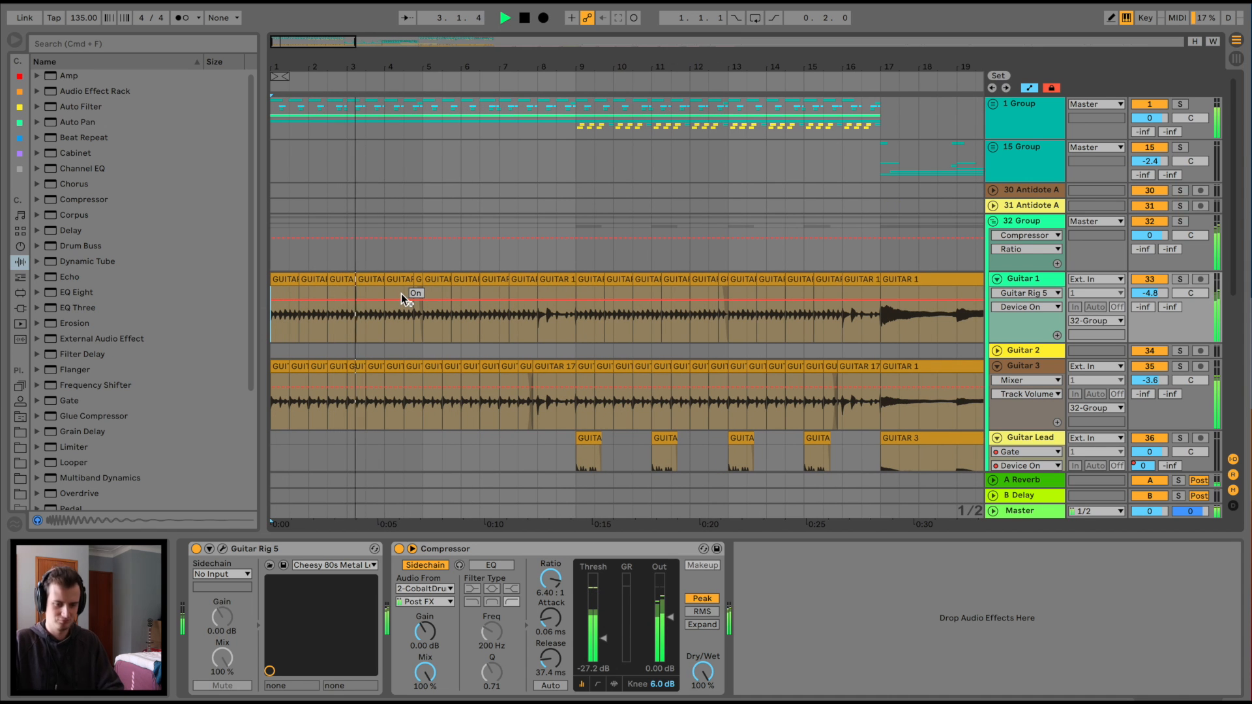
left_click(526, 327)
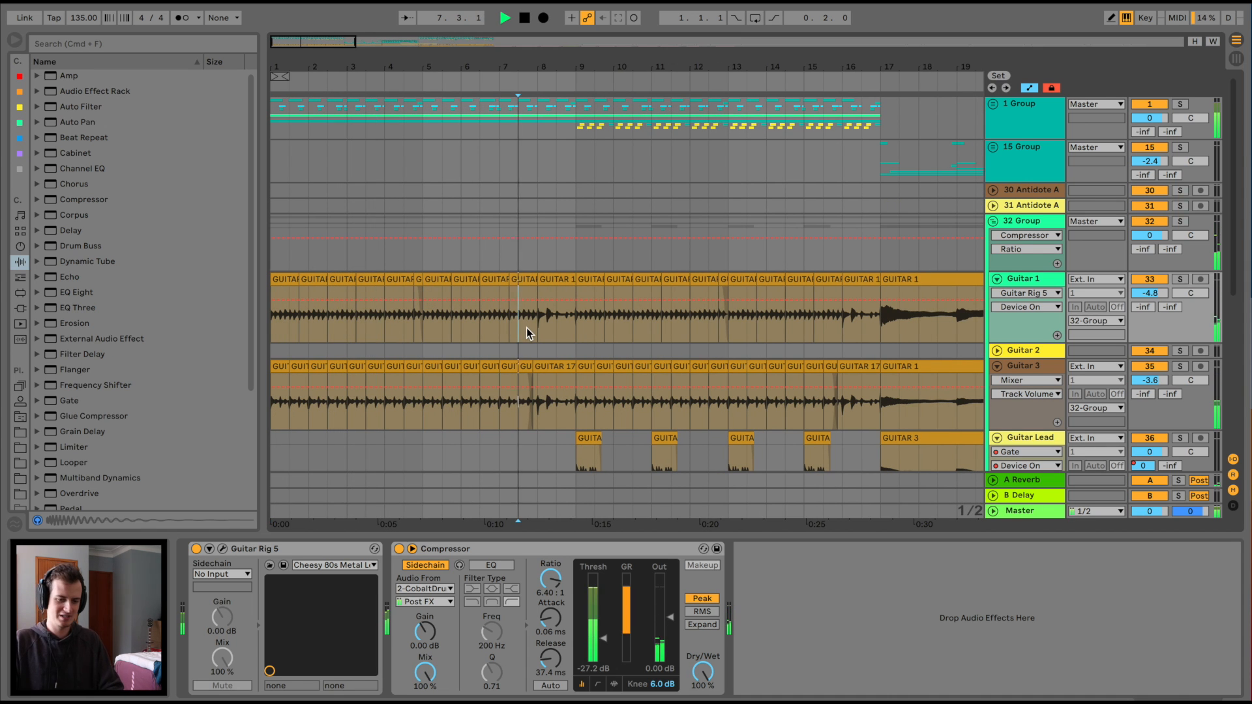
scroll(526, 327, "right", 3)
scroll(526, 328, "down", 1)
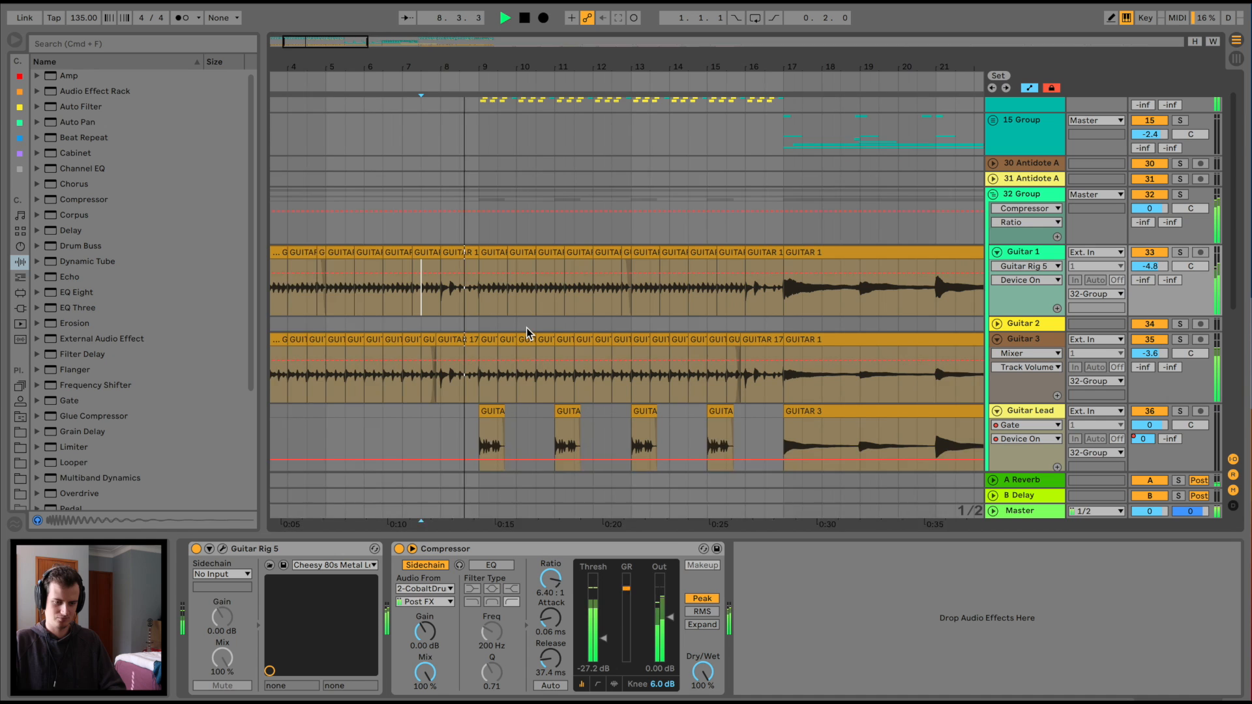
- Follow the playing guitar arrangement from bar 8 to bar 24, examining the chugging intro clips and the sustained breakdown chords
scroll(526, 329, "right", 2)
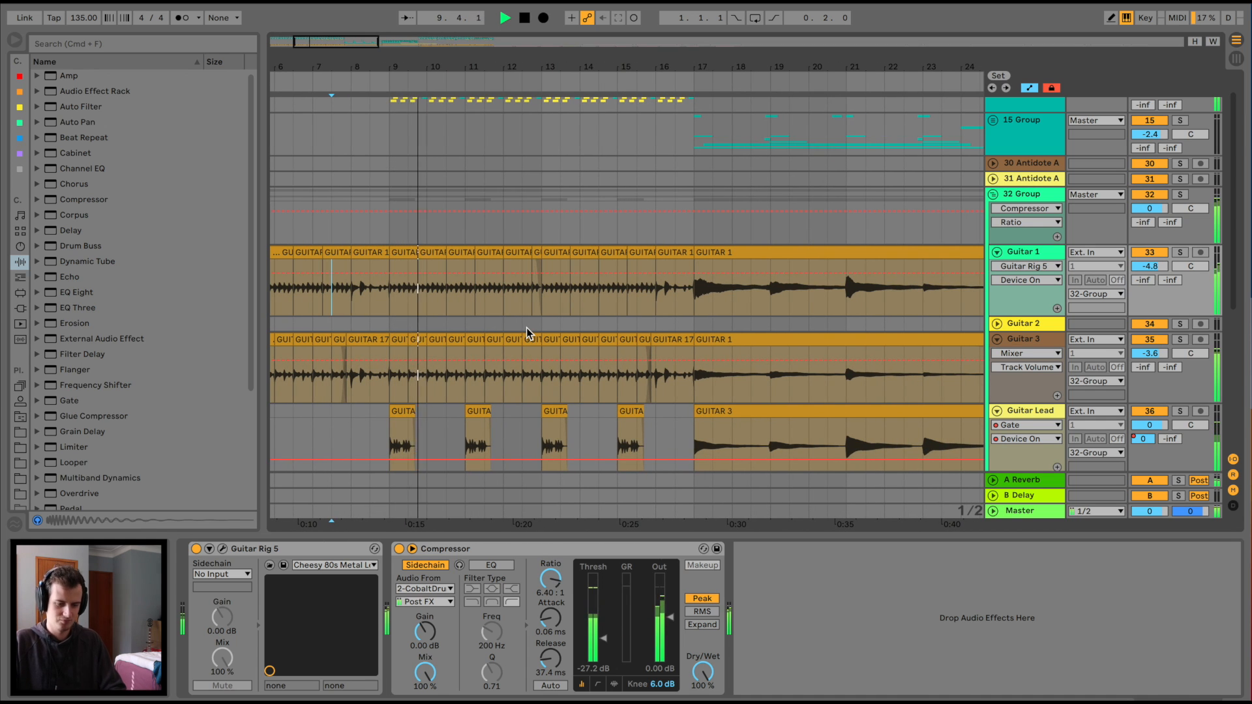
scroll(526, 333, "down", 4)
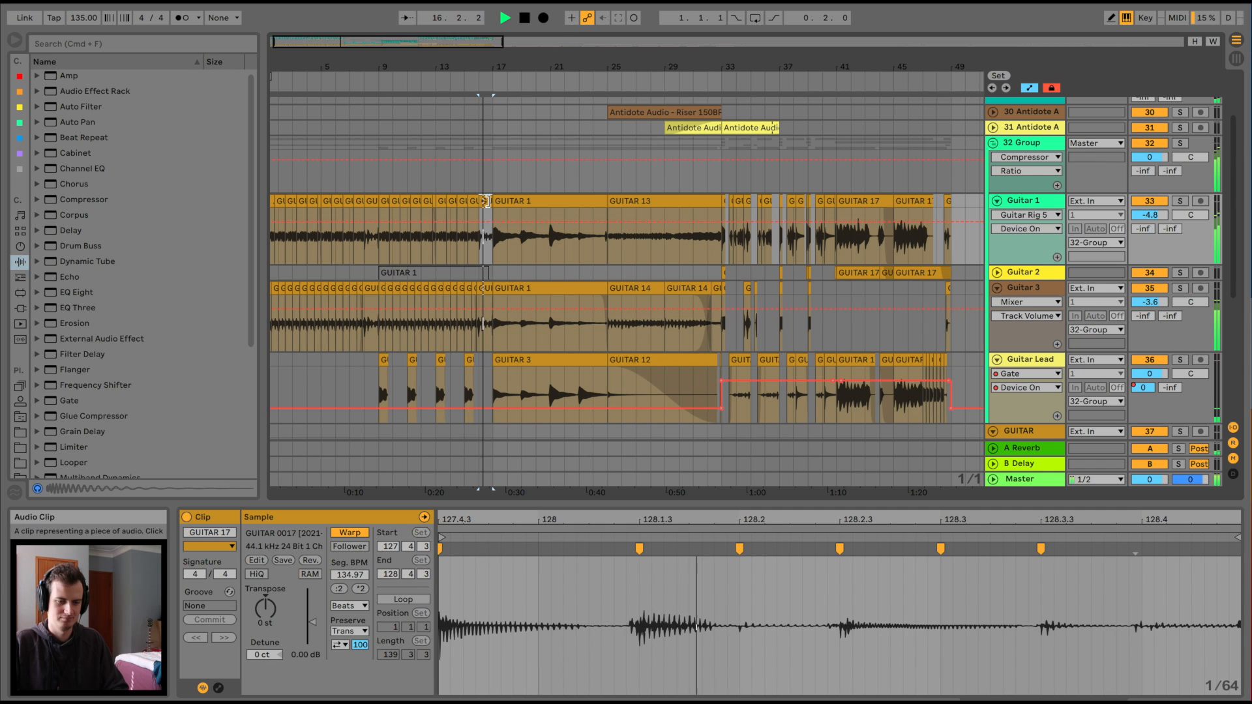
left_click_drag(531, 54, 530, 62)
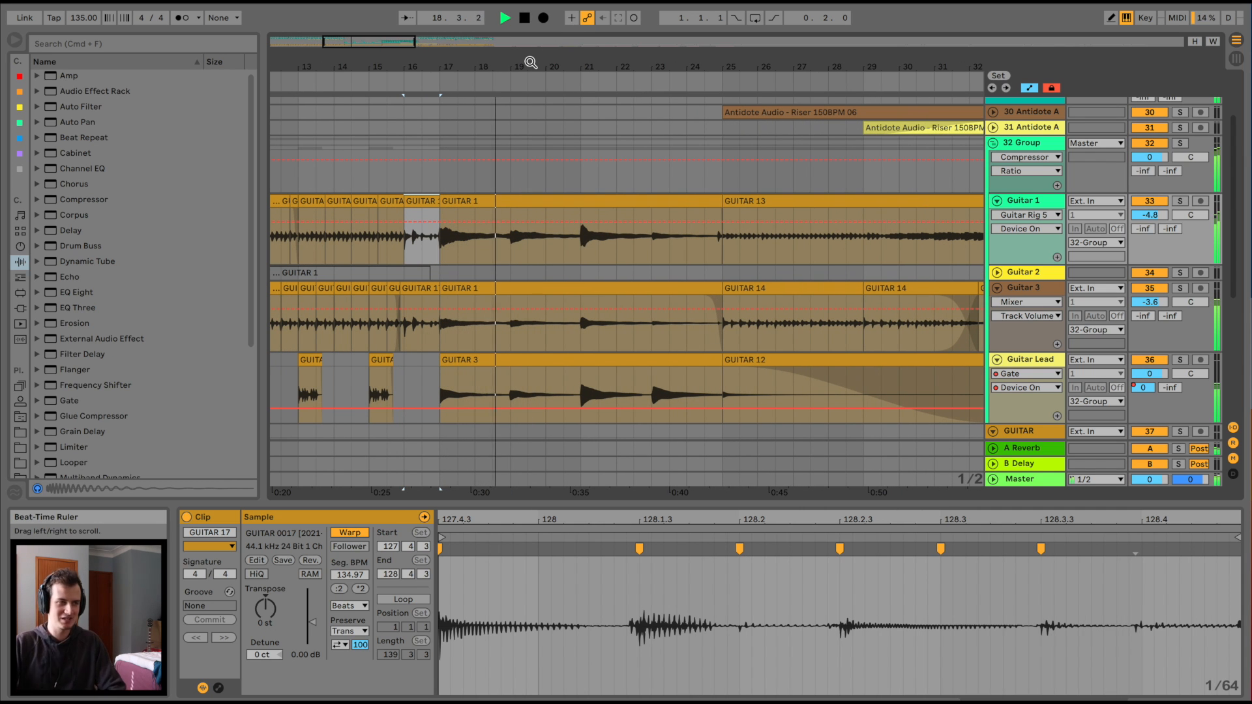
left_click_drag(531, 62, 531, 49)
scroll(629, 235, "right", 4)
scroll(629, 235, "up", 3)
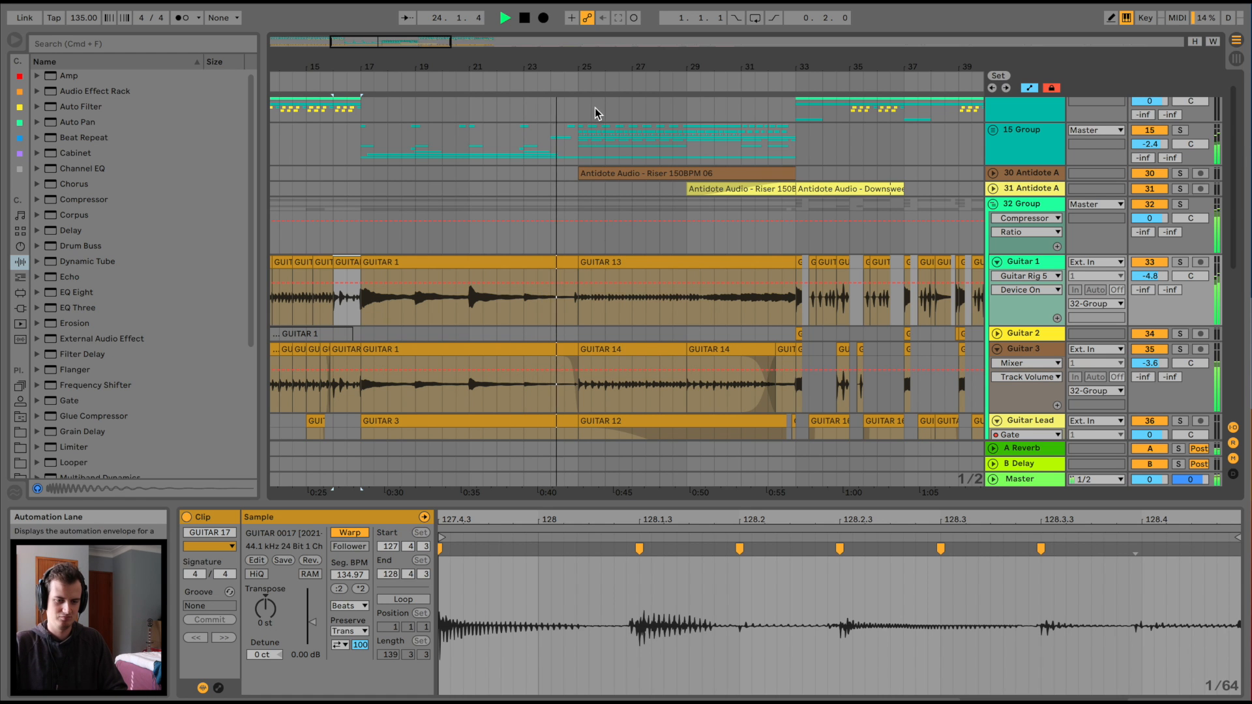
- Examine the build-up from bar 24 to bar 32 during playback, including the riser clips and the faded guitar layers
left_click_drag(607, 66, 607, 65)
scroll(677, 324, "right", 5)
scroll(677, 324, "down", 1)
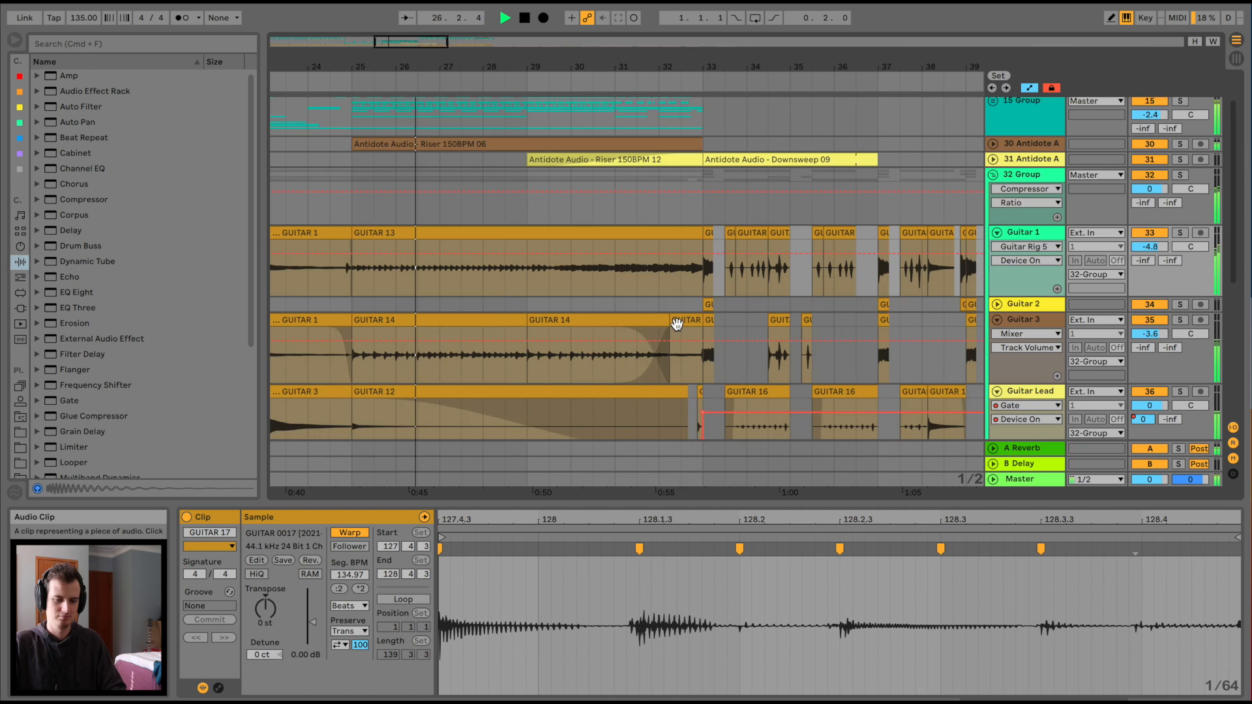
scroll(677, 323, "right", 2)
scroll(676, 323, "down", 1)
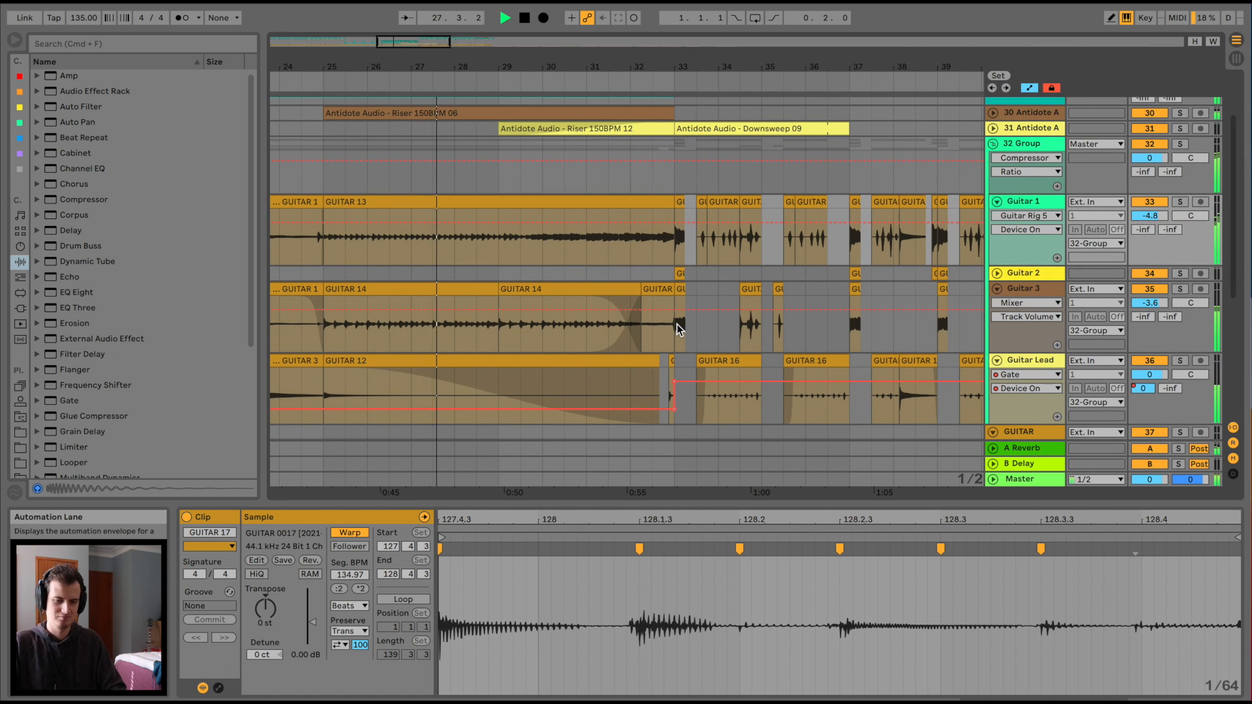
scroll(677, 326, "right", 2)
scroll(677, 326, "down", 1)
scroll(677, 326, "right", 5)
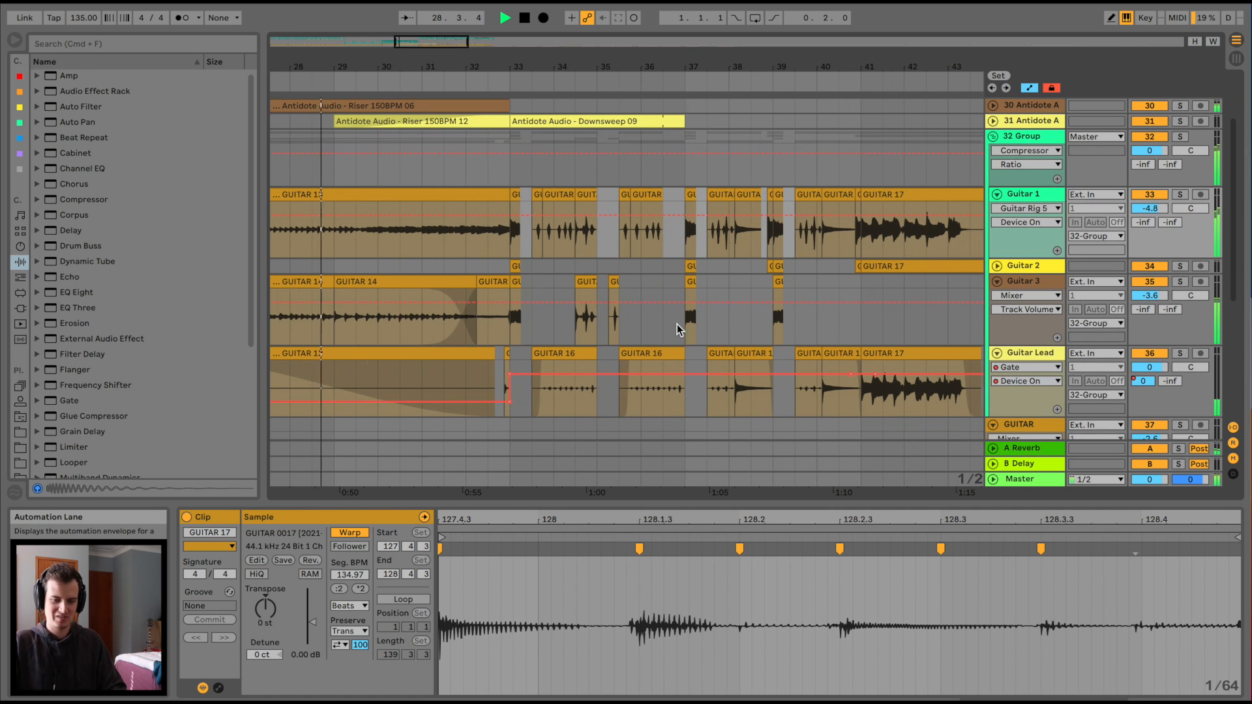
scroll(615, 245, "up", 1)
scroll(614, 242, "left", 7)
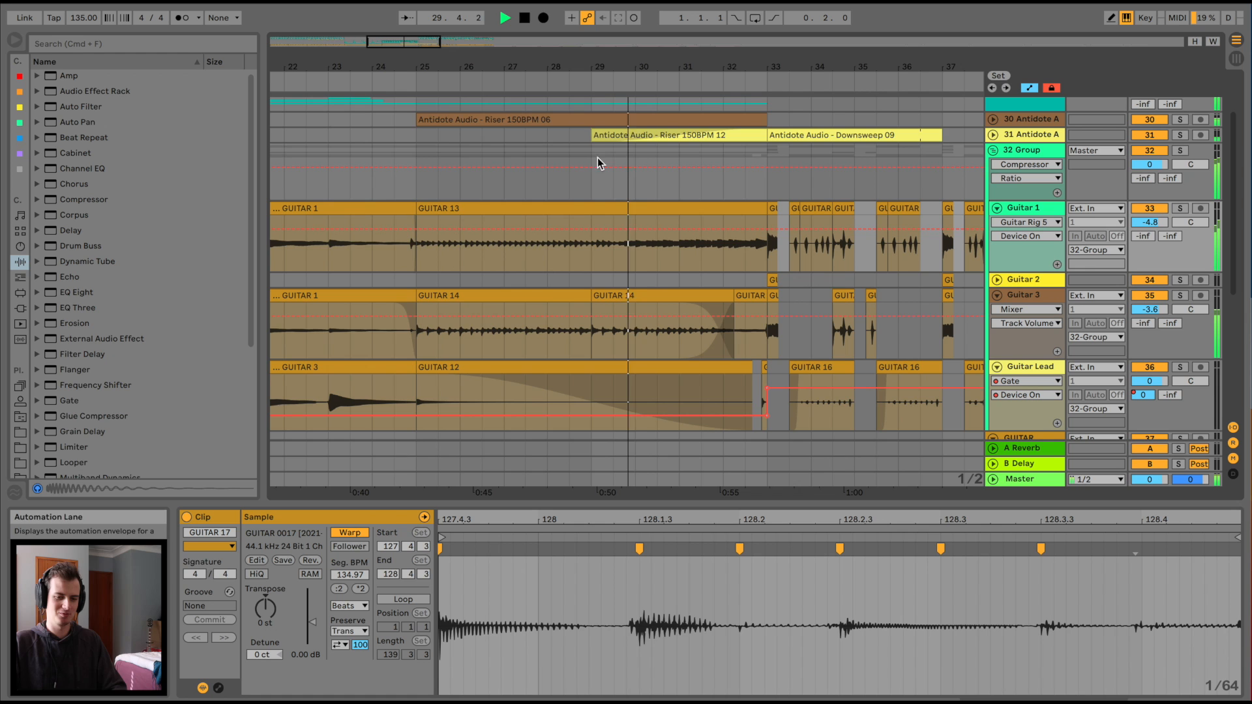
left_click_drag(637, 65, 638, 37)
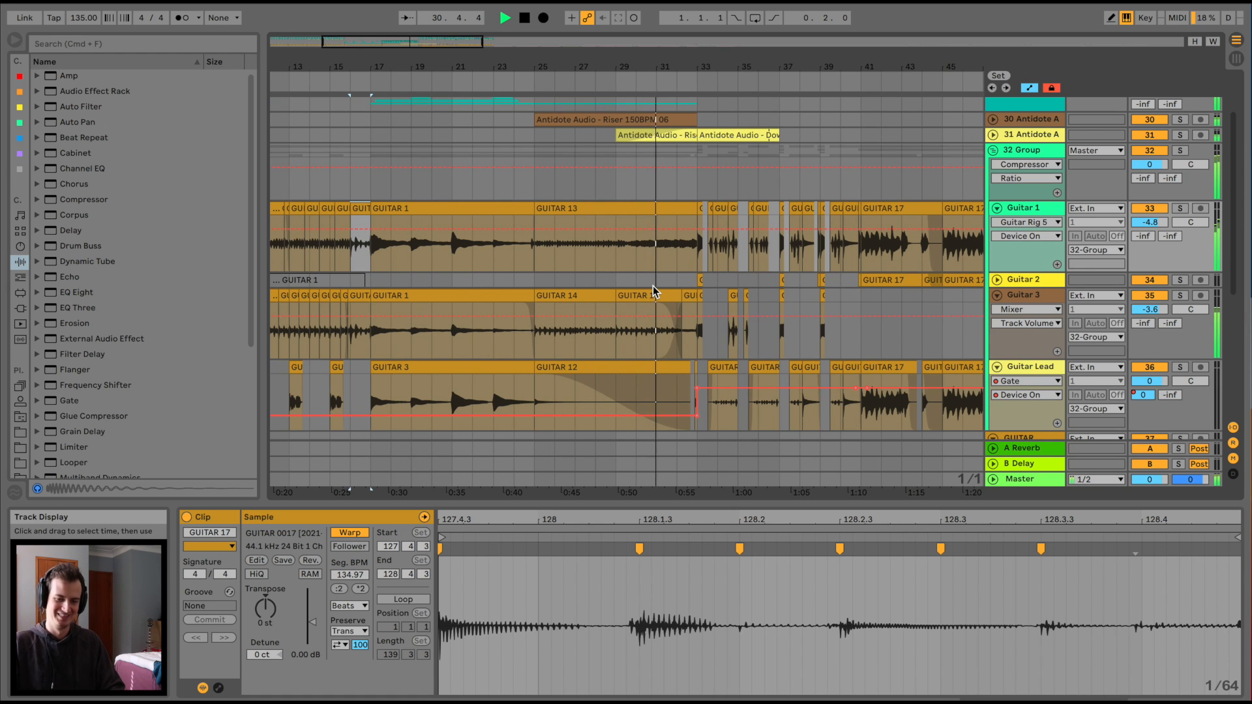
scroll(654, 292, "right", 8)
scroll(654, 292, "down", 1)
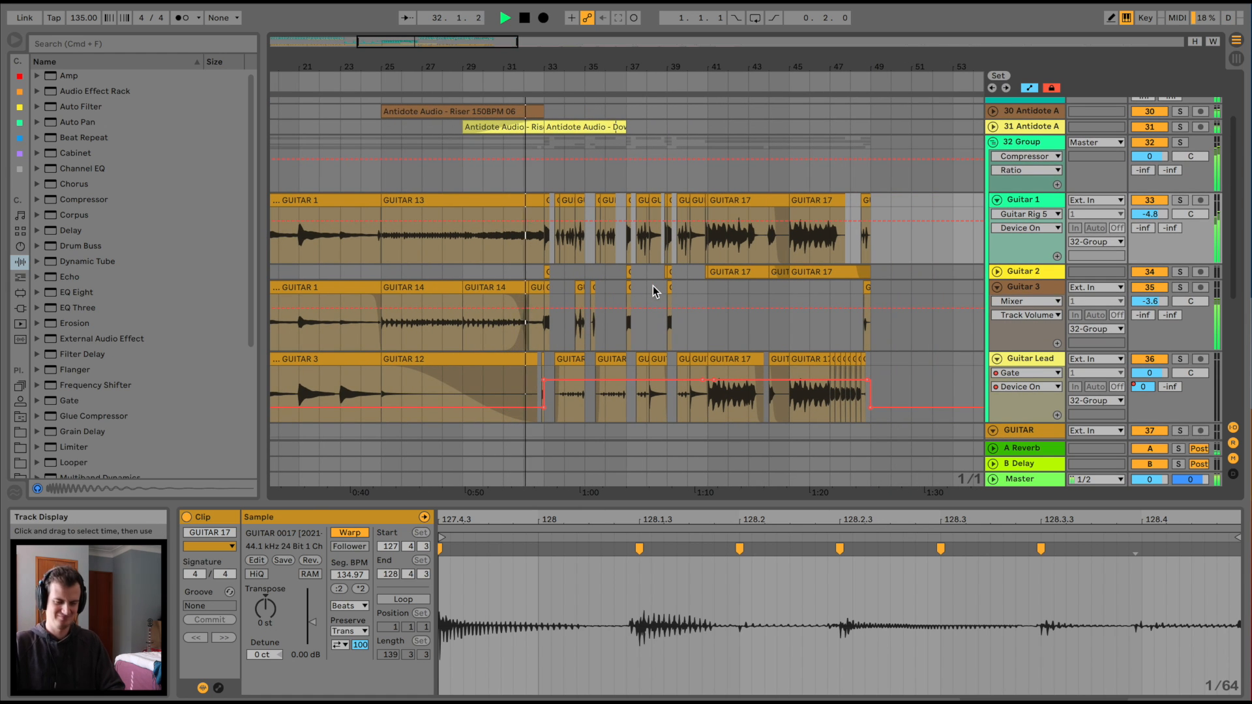
- Follow the drop during playback from bar 33 to bar 43, examining the chopped Guitar 1, Guitar 3 and Guitar Lead clips
left_click_drag(536, 67, 536, 93)
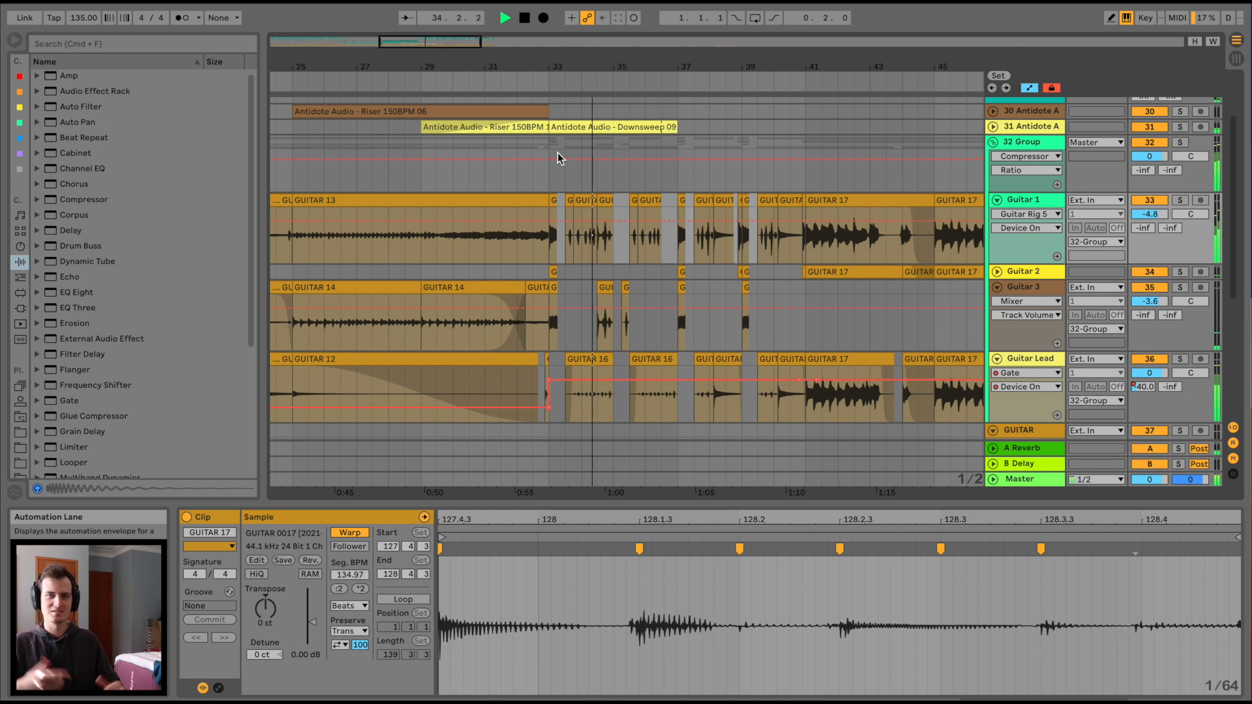
scroll(558, 158, "right", 4)
scroll(558, 158, "down", 1)
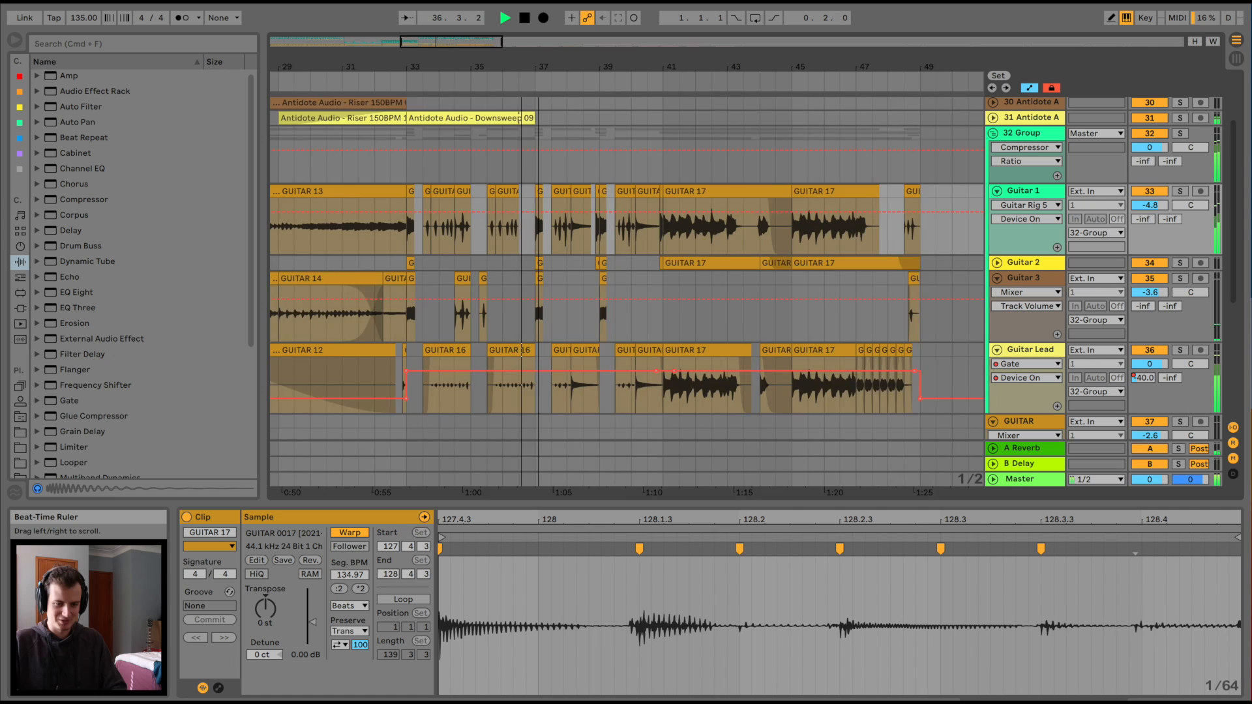
mouse_move(540, 70)
left_mouse_down()
mouse_move(540, 91)
mouse_move(539, 61)
left_mouse_up()
scroll(633, 283, "right", 7)
scroll(633, 284, "down", 1)
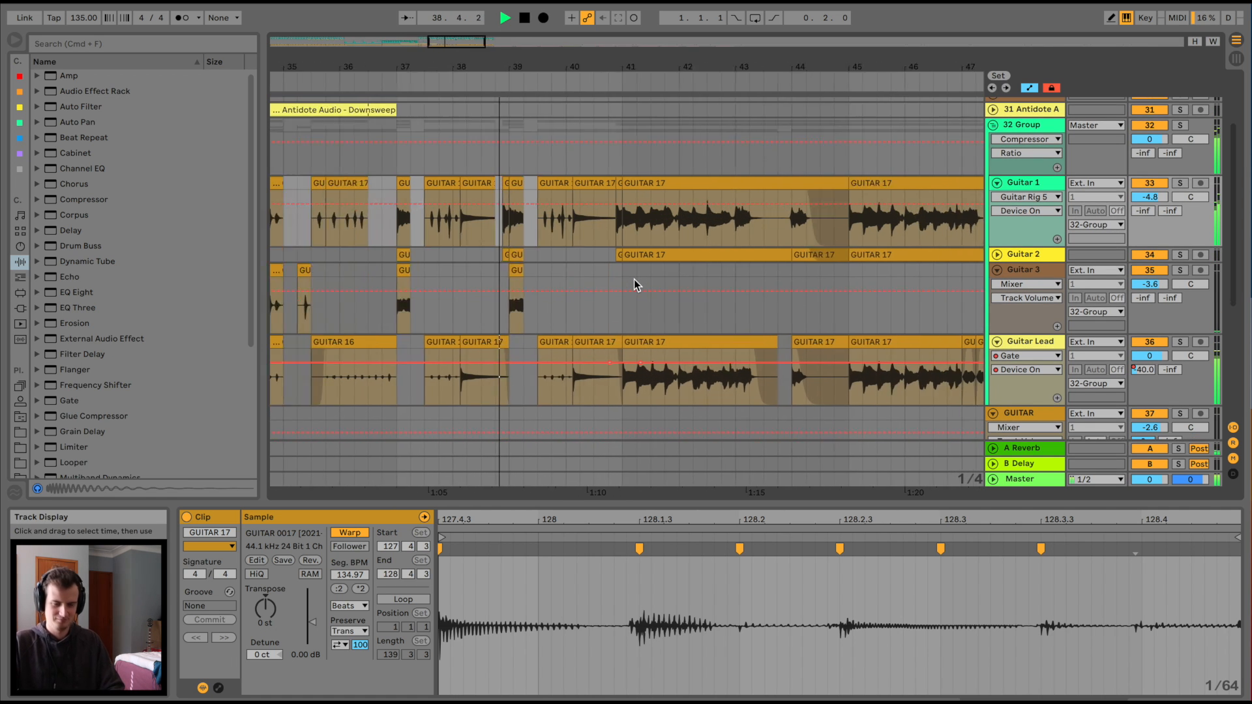
scroll(630, 285, "up", 1)
scroll(630, 284, "left", 3)
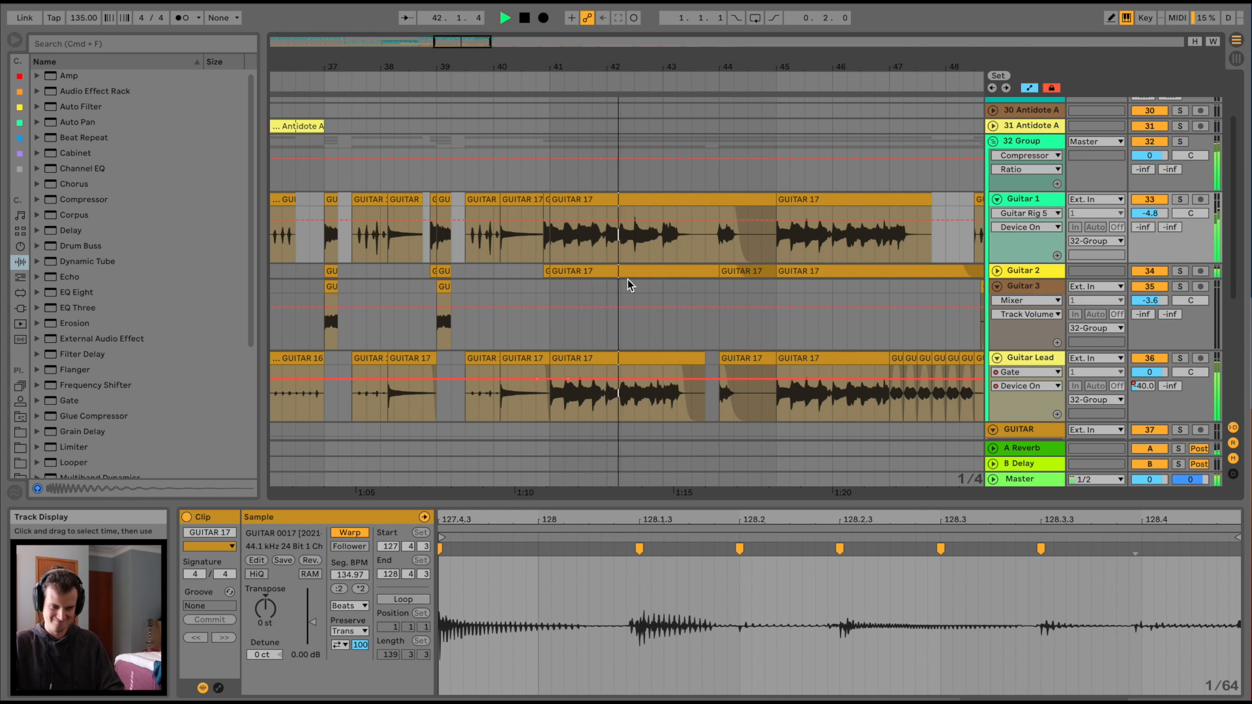
scroll(628, 285, "up", 1)
scroll(628, 285, "right", 10)
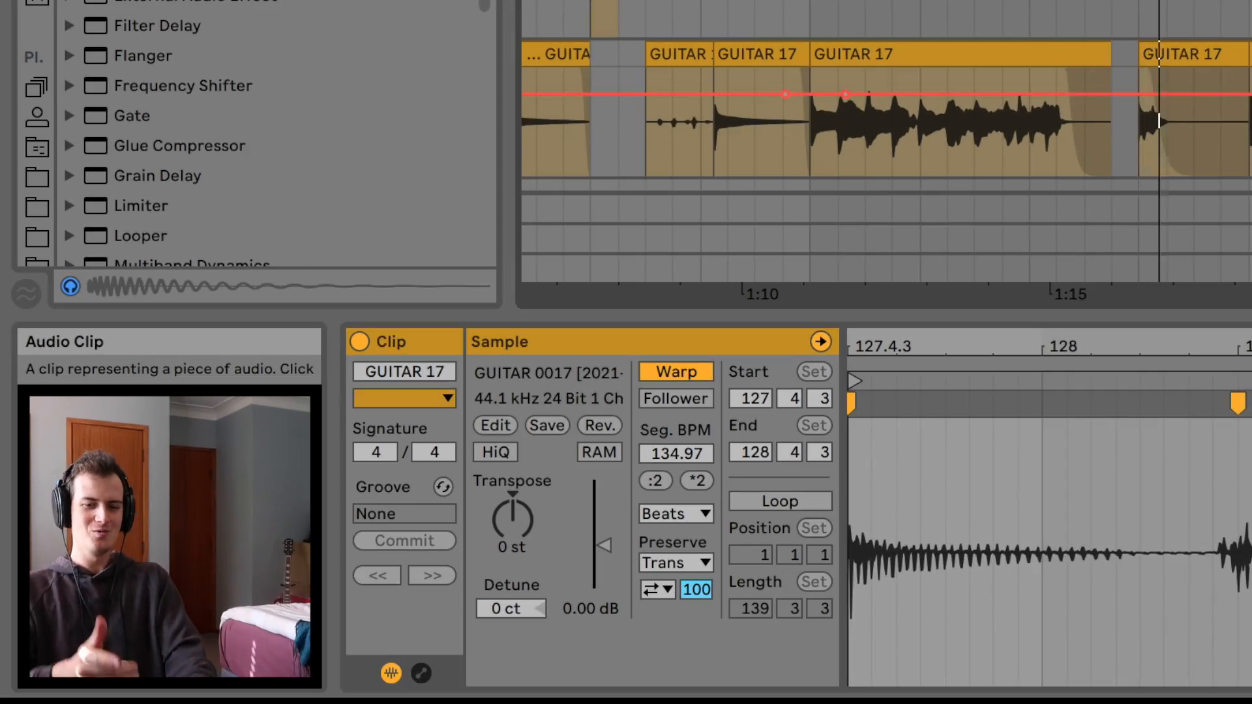
- Play the end of the drop through bar 48 and examine the stuttered Guitar Lead slices and the 1 Group drums
scroll(628, 284, "right", 11)
scroll(628, 285, "up", 2)
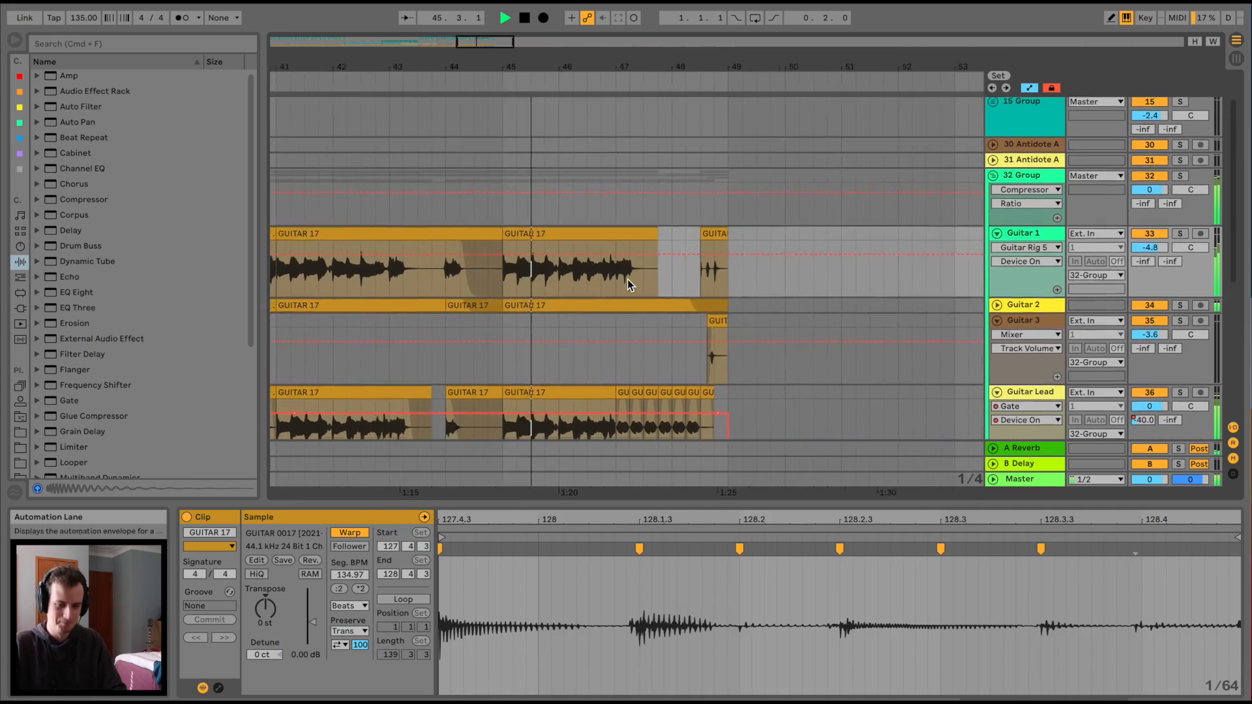
scroll(627, 285, "right", 4)
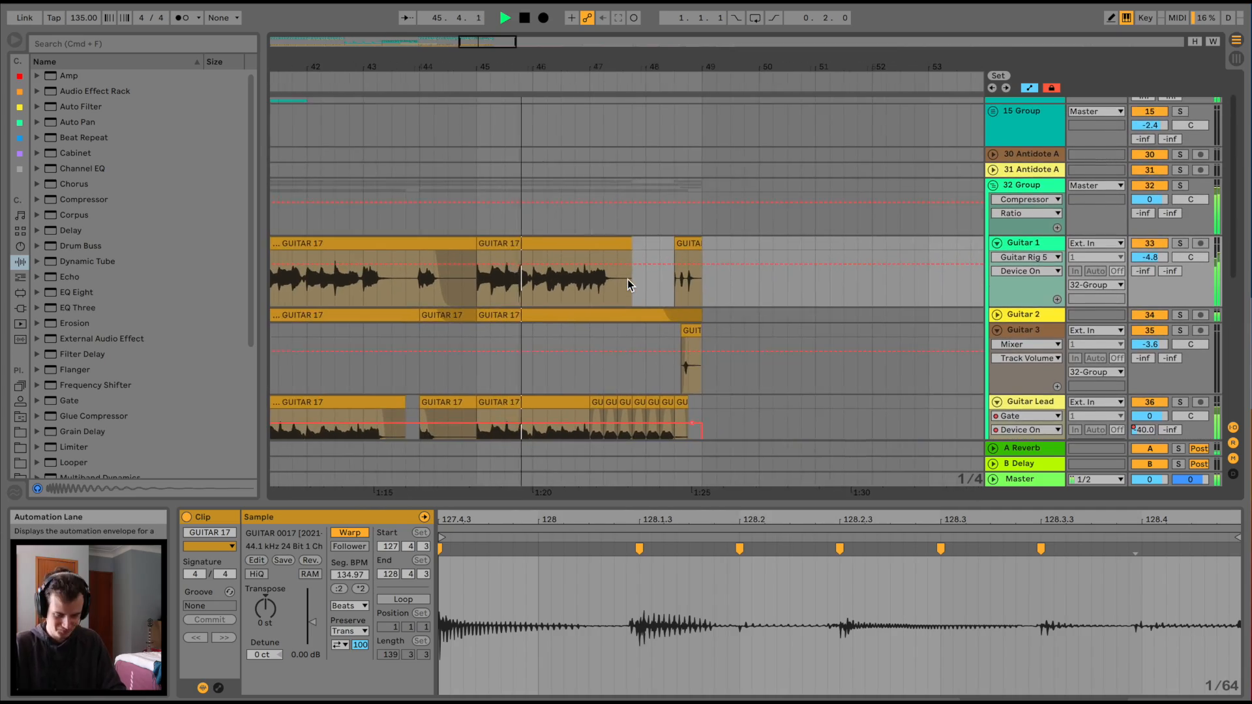
scroll(627, 284, "down", 1)
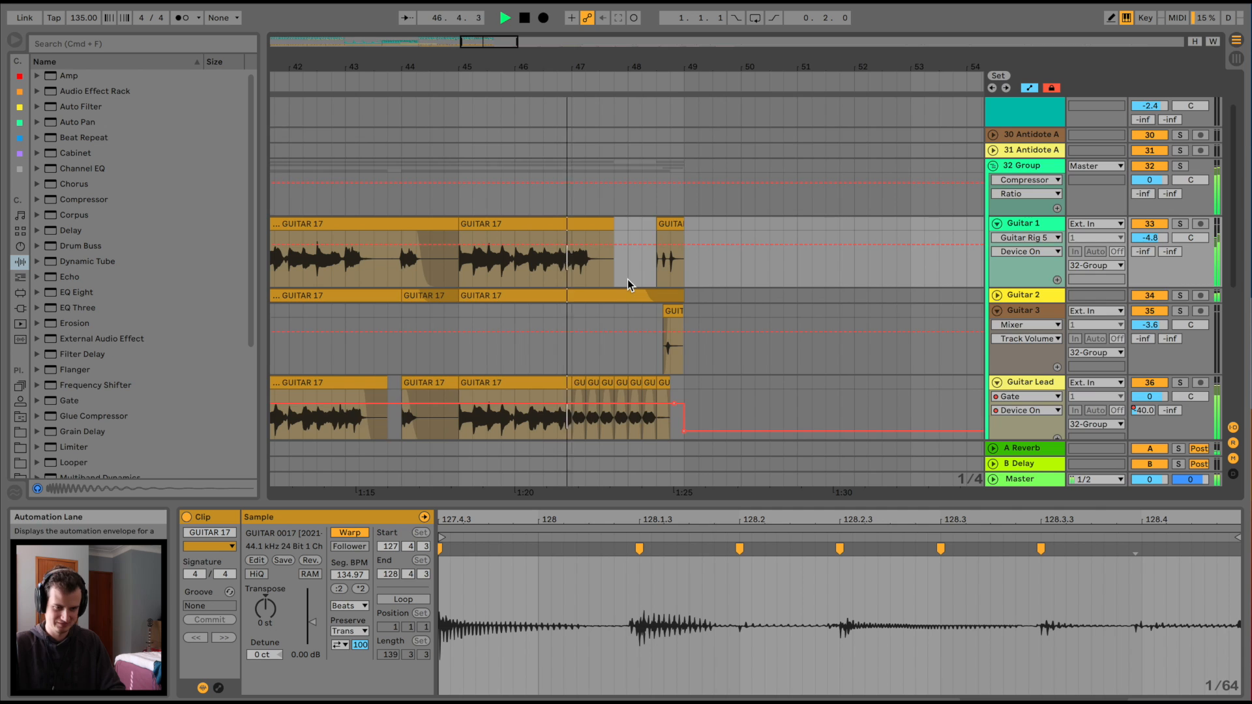
scroll(628, 279, "up", 4)
scroll(628, 279, "right", 1)
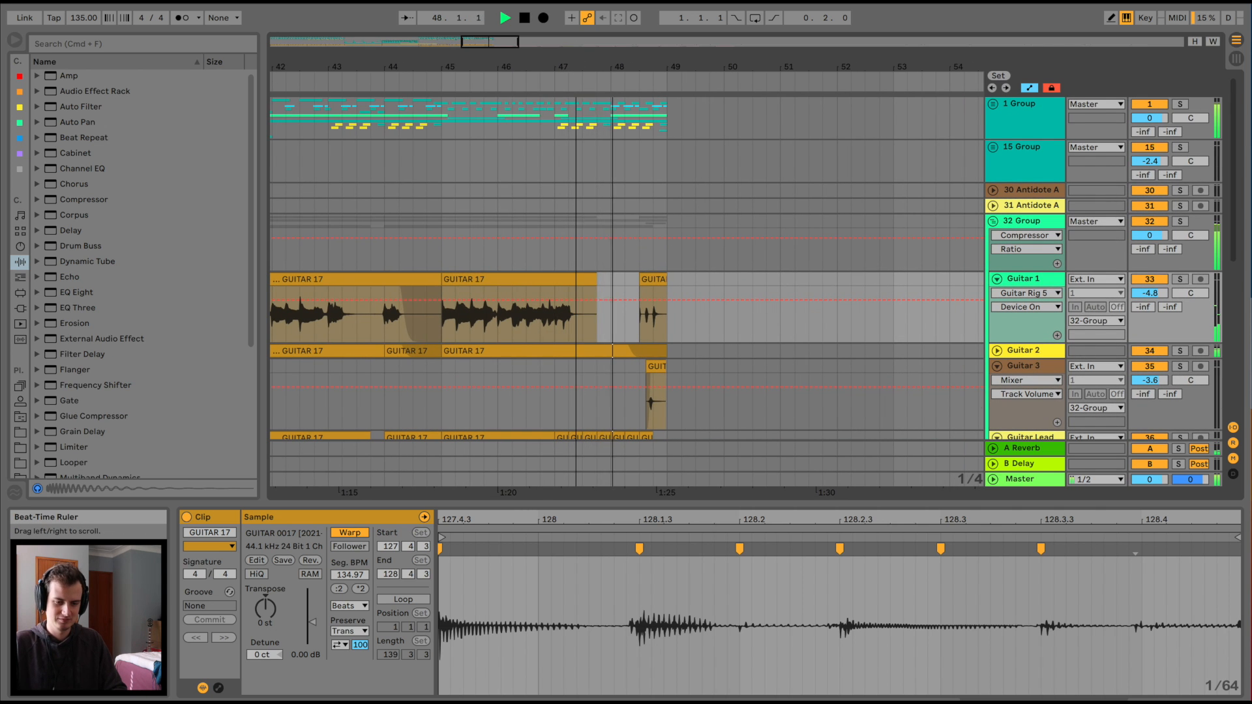
left_click_drag(578, 66, 578, 47)
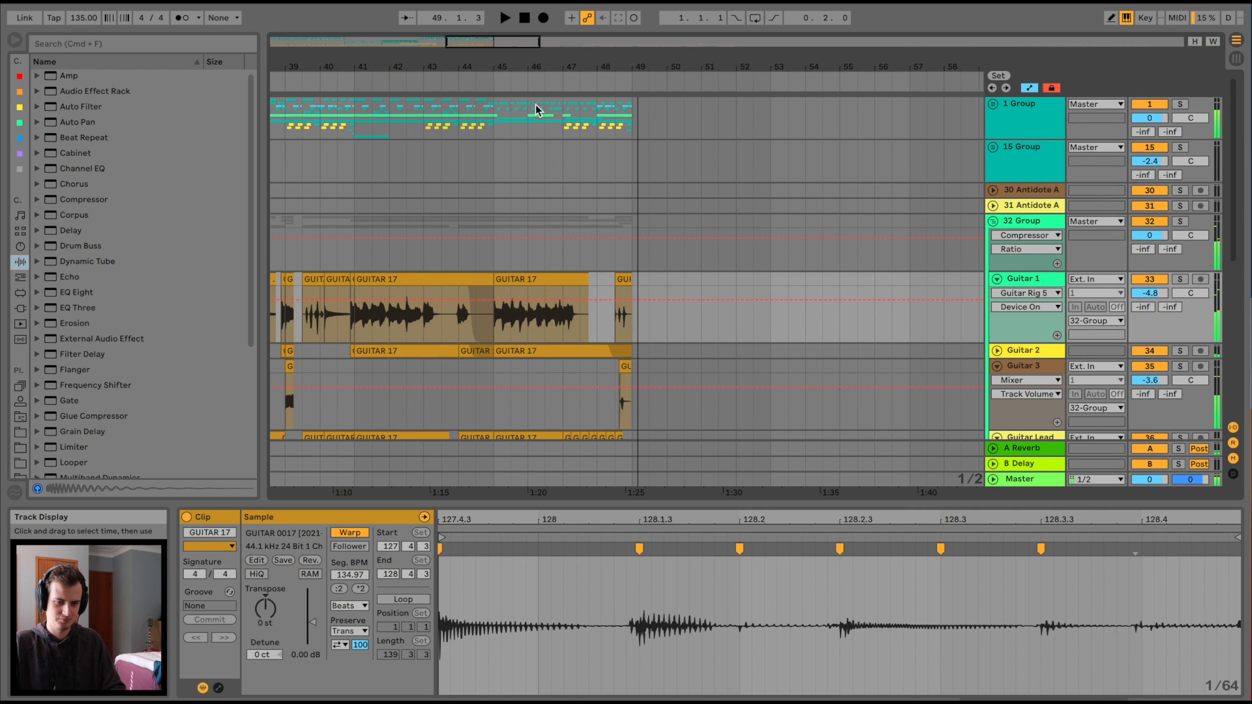
left_click(562, 125)
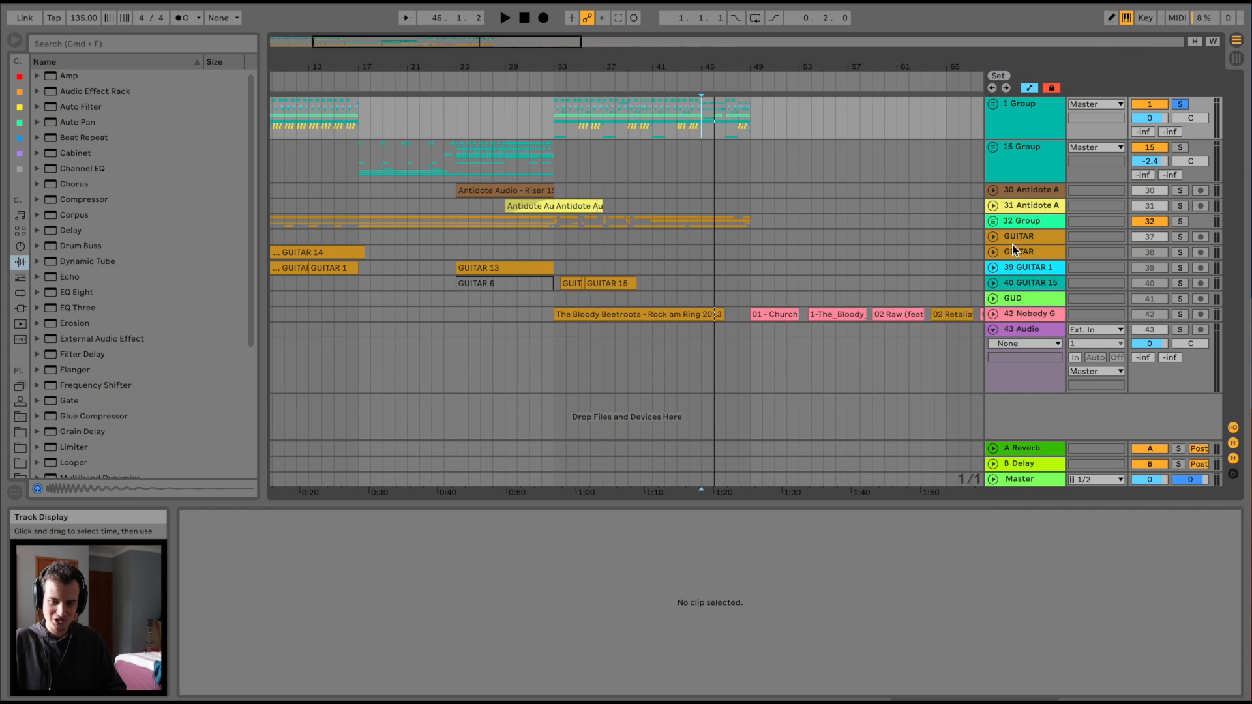
- Add a MIDI track with the Analog synth below the GUITAR track and set oscillator 2's pitch key modulation to 99%
left_click(1014, 250)
key("super+shift+t")
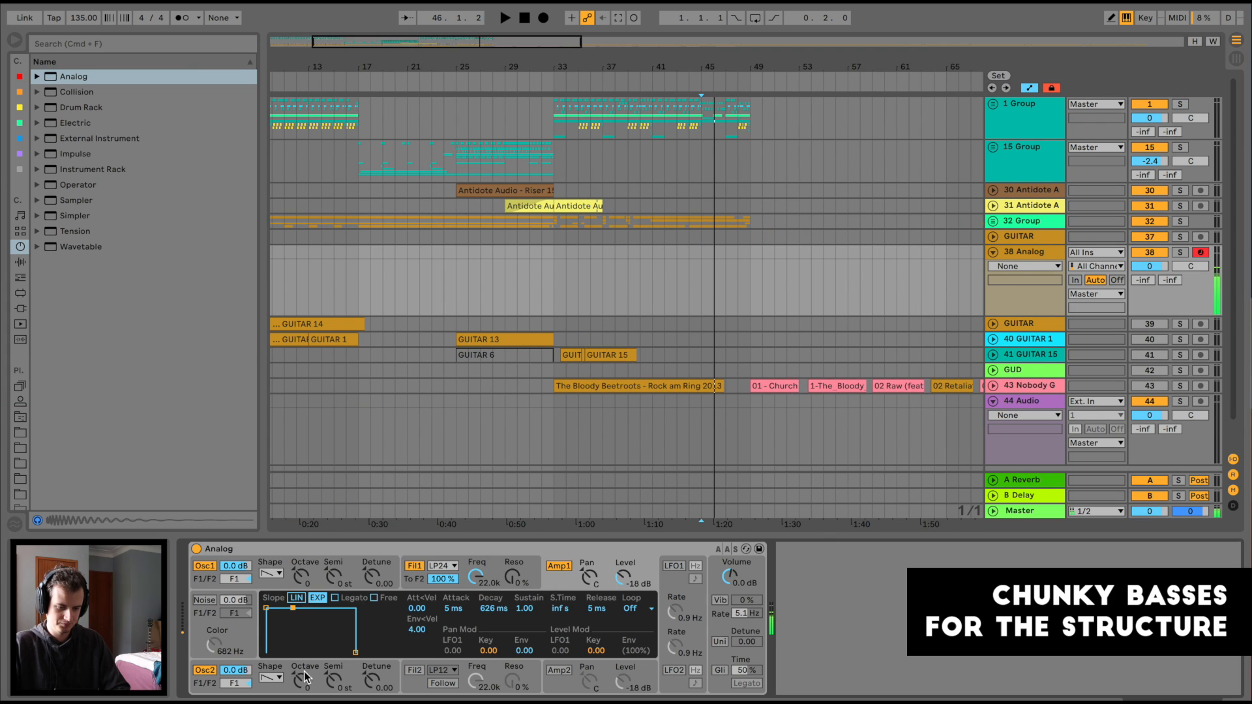
left_click(305, 673)
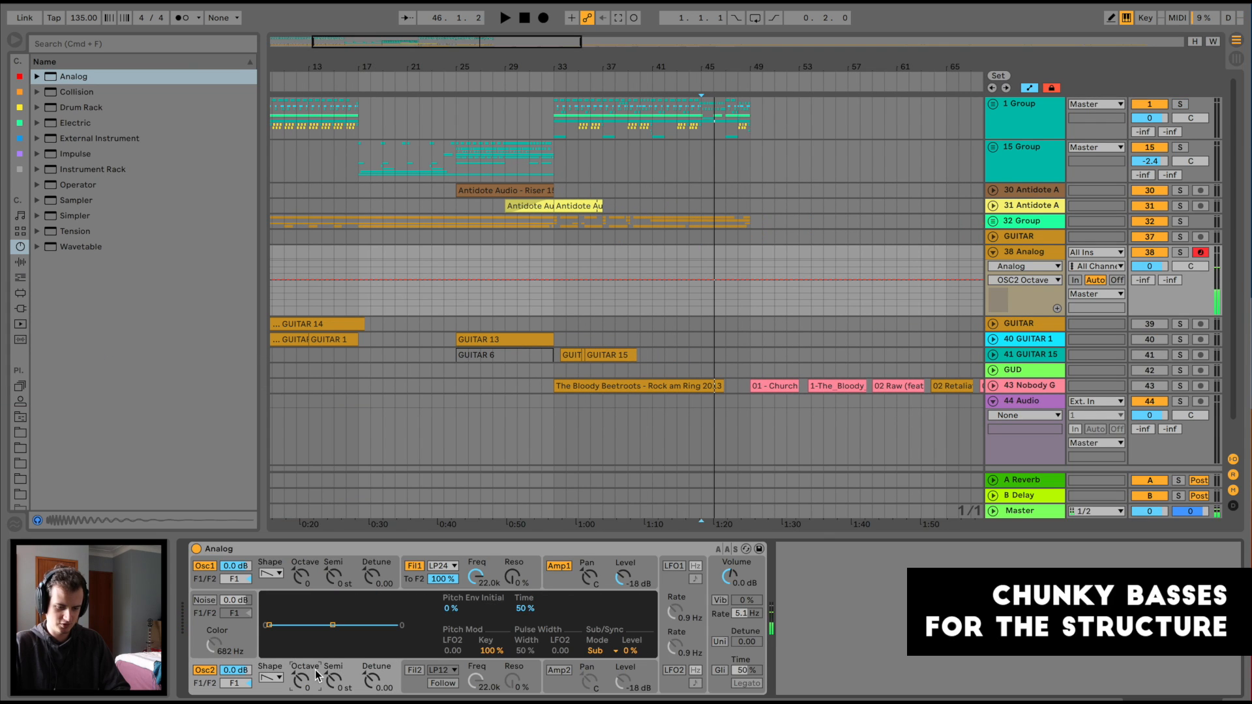
left_click_drag(488, 653, 489, 655)
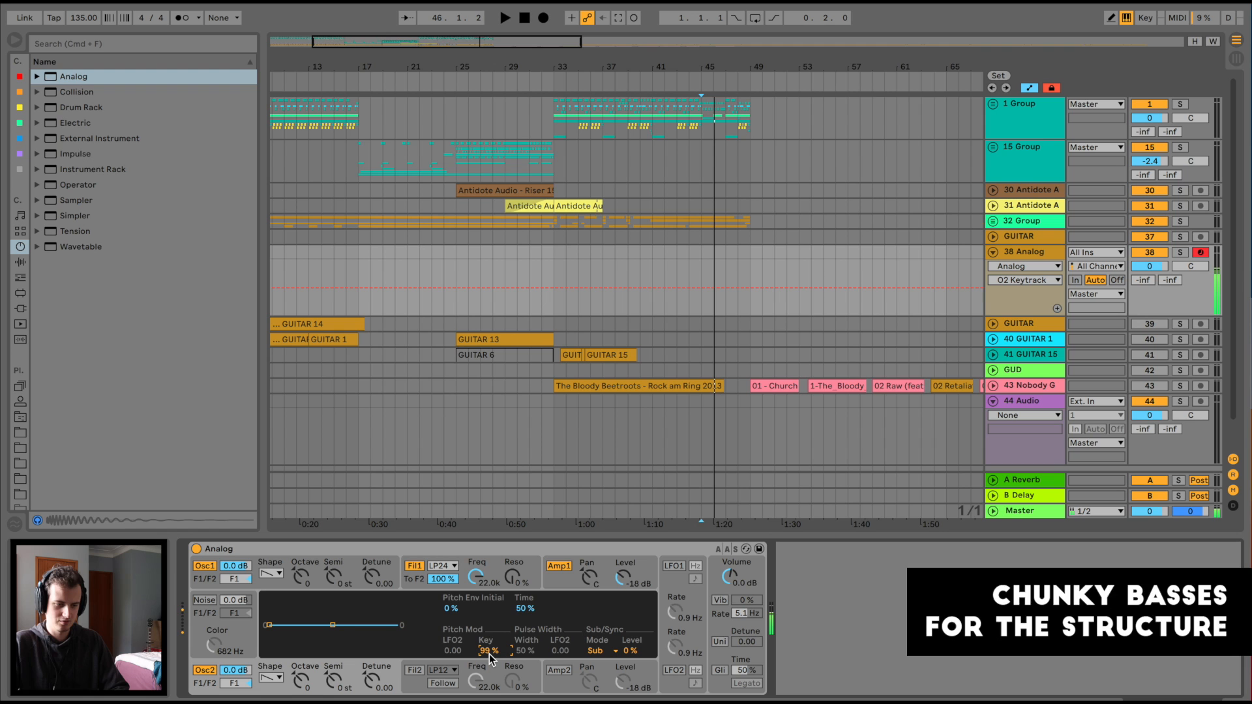
- Add Antidote Audio - Phat Rack 1 to the Analog track and record a bass line from bar 40 against the guitars
left_click(21, 262)
left_click(155, 355)
left_click_drag(905, 646, 905, 644)
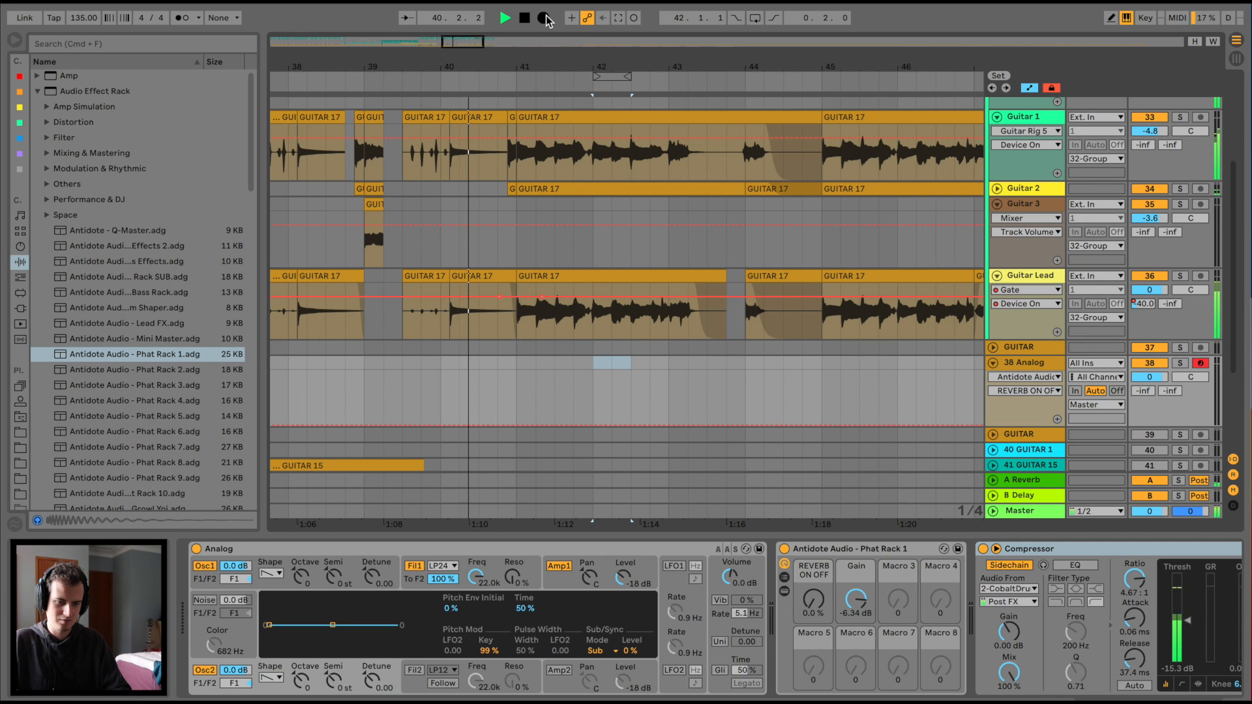
left_click(544, 18)
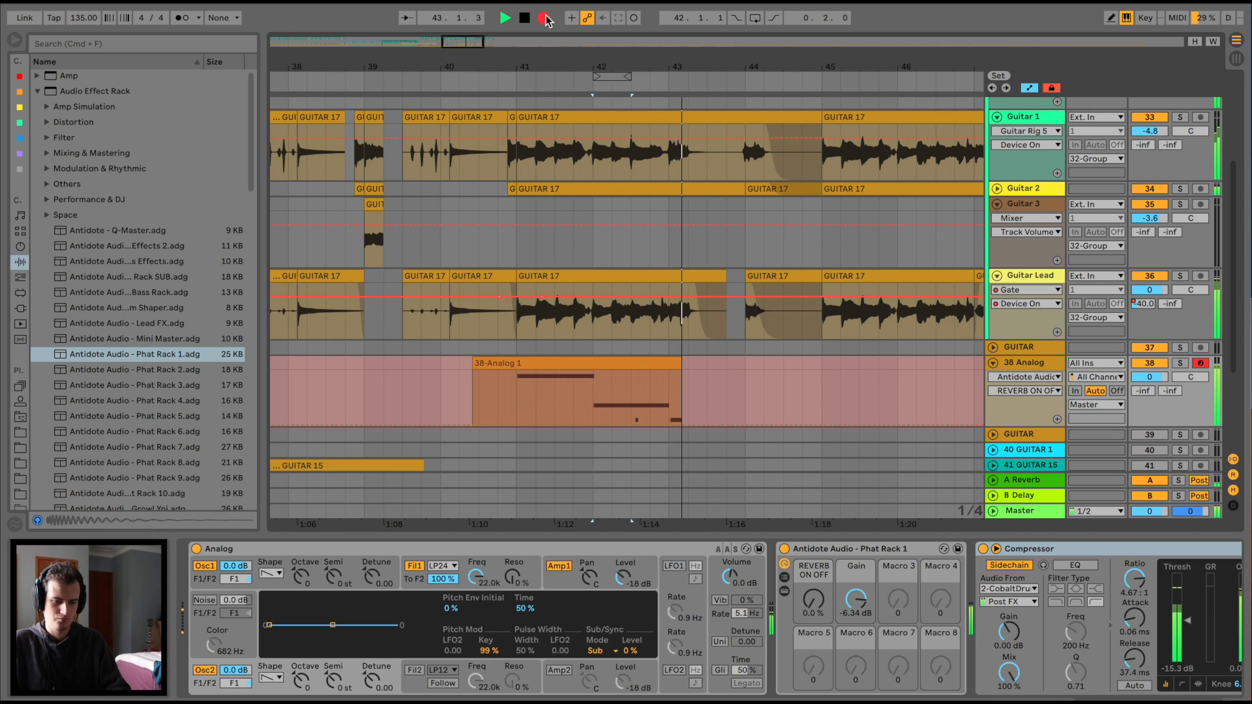
left_click(544, 18)
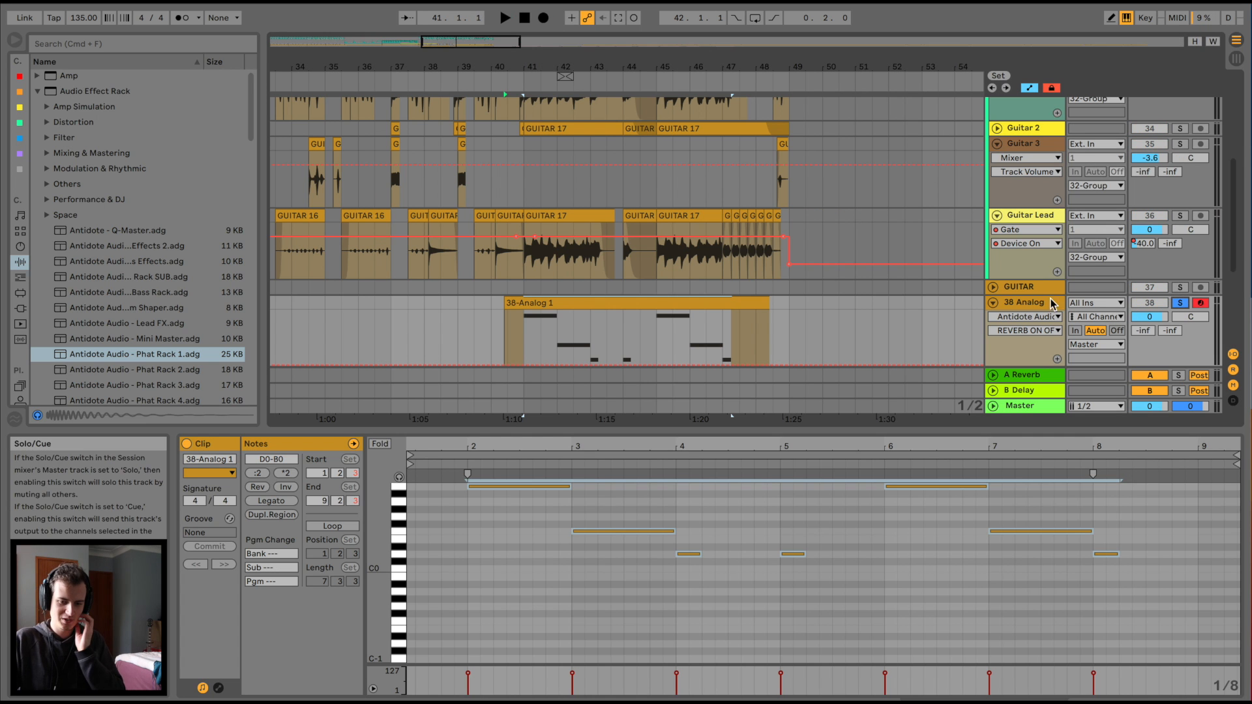
- Place an Arpeggiator before Analog on the 38 Analog track, audition the bass line from bar 41, and play the section from bar 33
left_click(1052, 303)
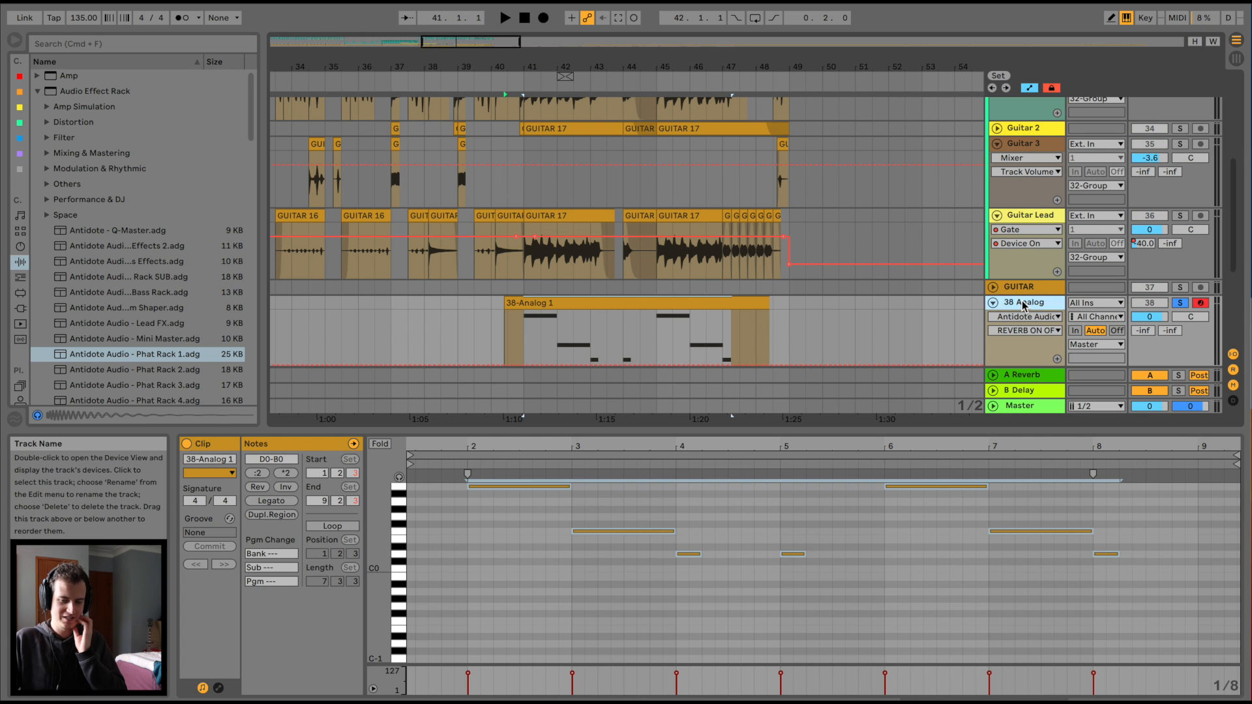
left_click(21, 277)
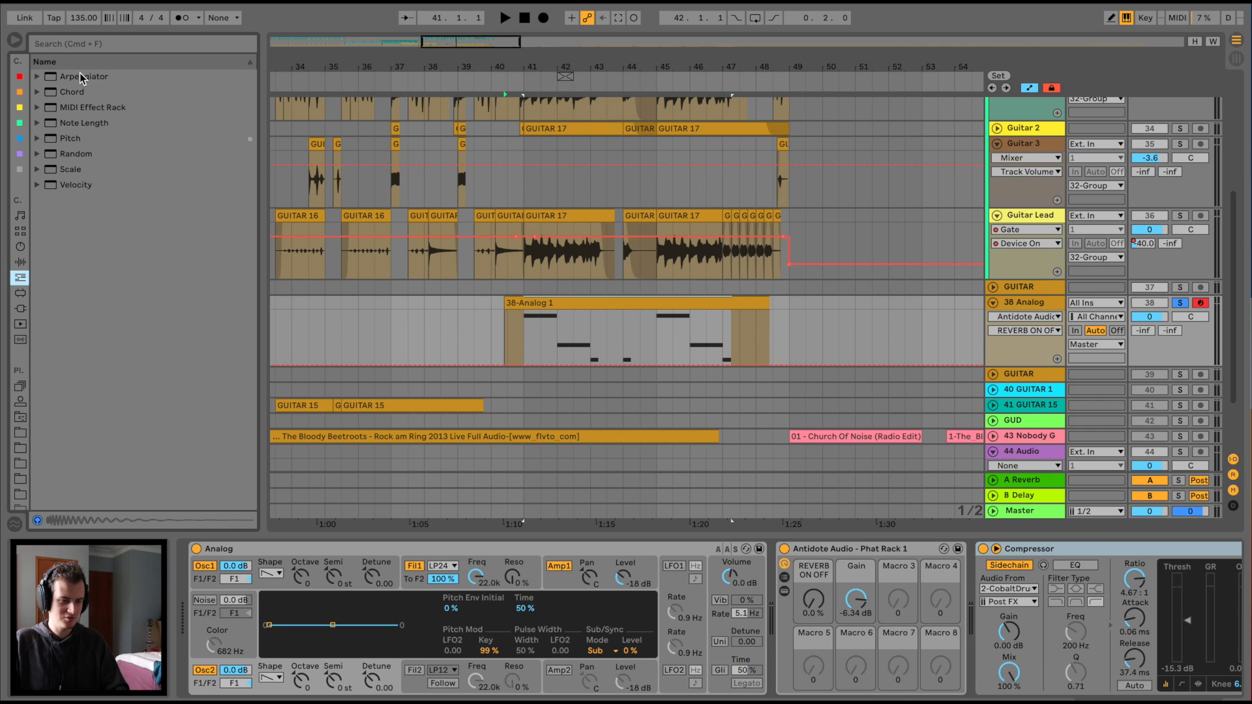
left_click_drag(81, 78, 336, 628)
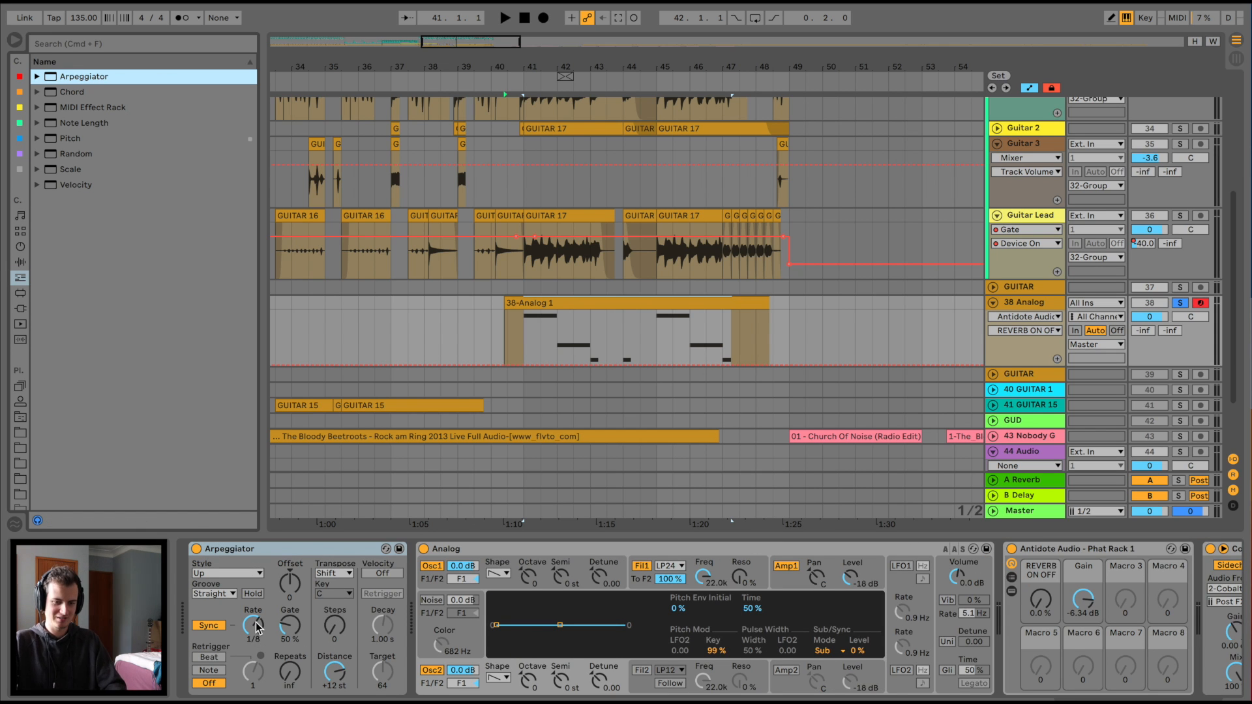
key("space")
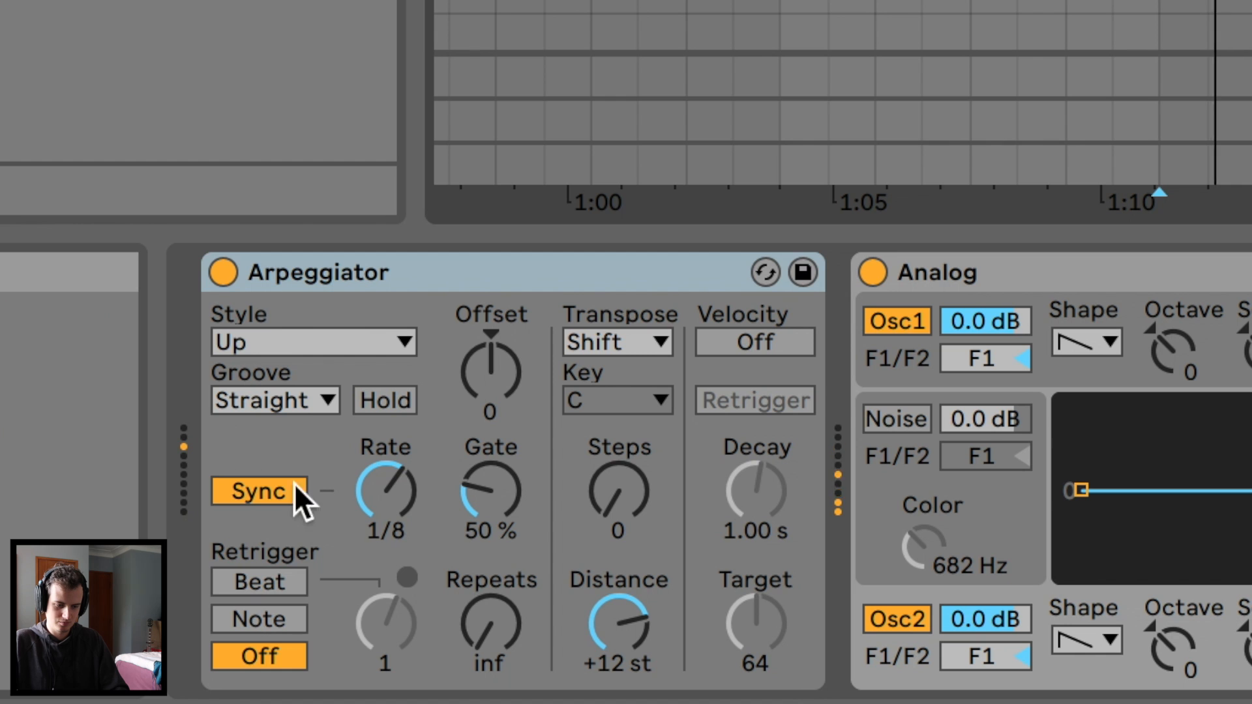
left_click(491, 493)
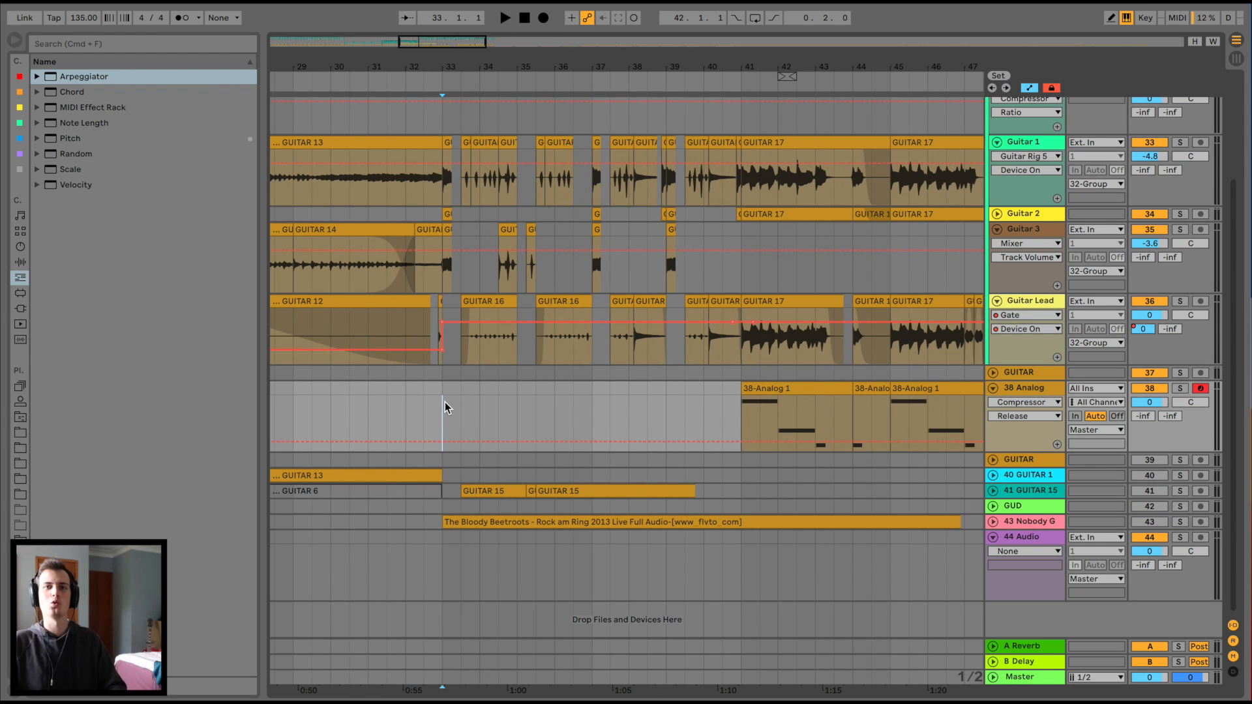
key("space")
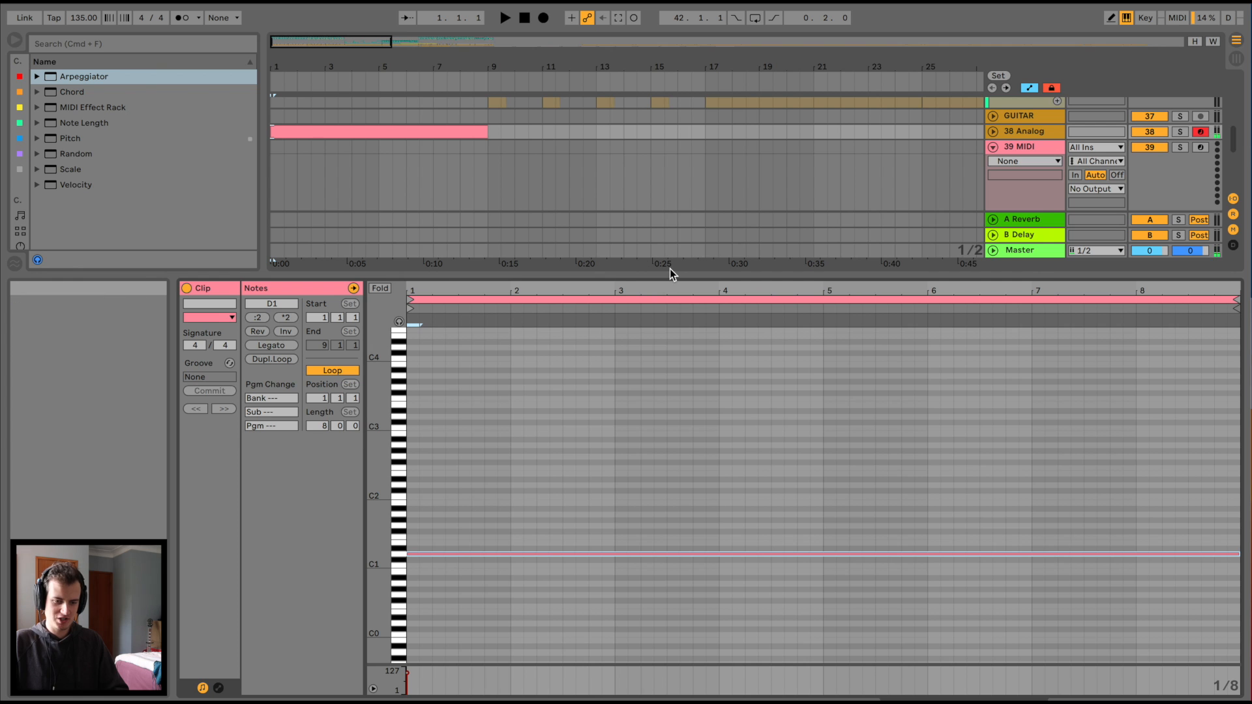
- Shrink the note editor and play the eight-bar D1 bass clip with the intro guitars from bar 1
left_click_drag(665, 272, 617, 623)
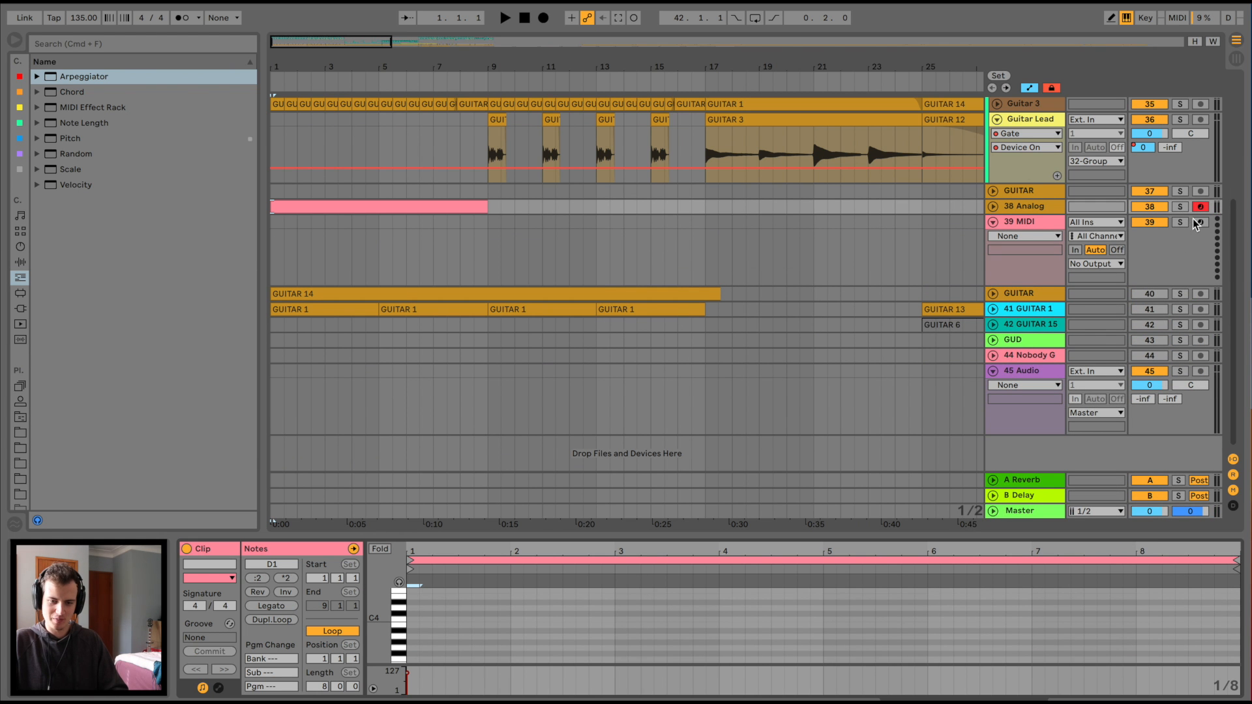
scroll(634, 272, "up", 2)
key("space")
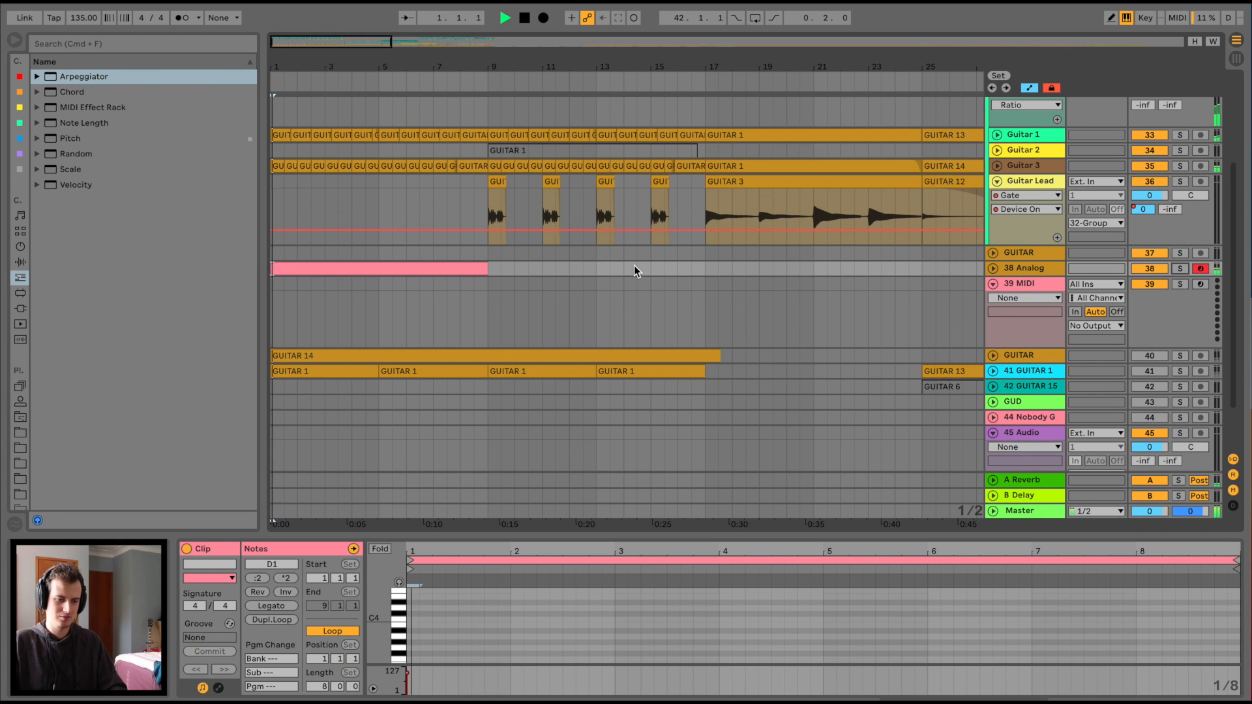
- Unfold the 38 Analog track and rename it Mimicici
left_click(993, 268)
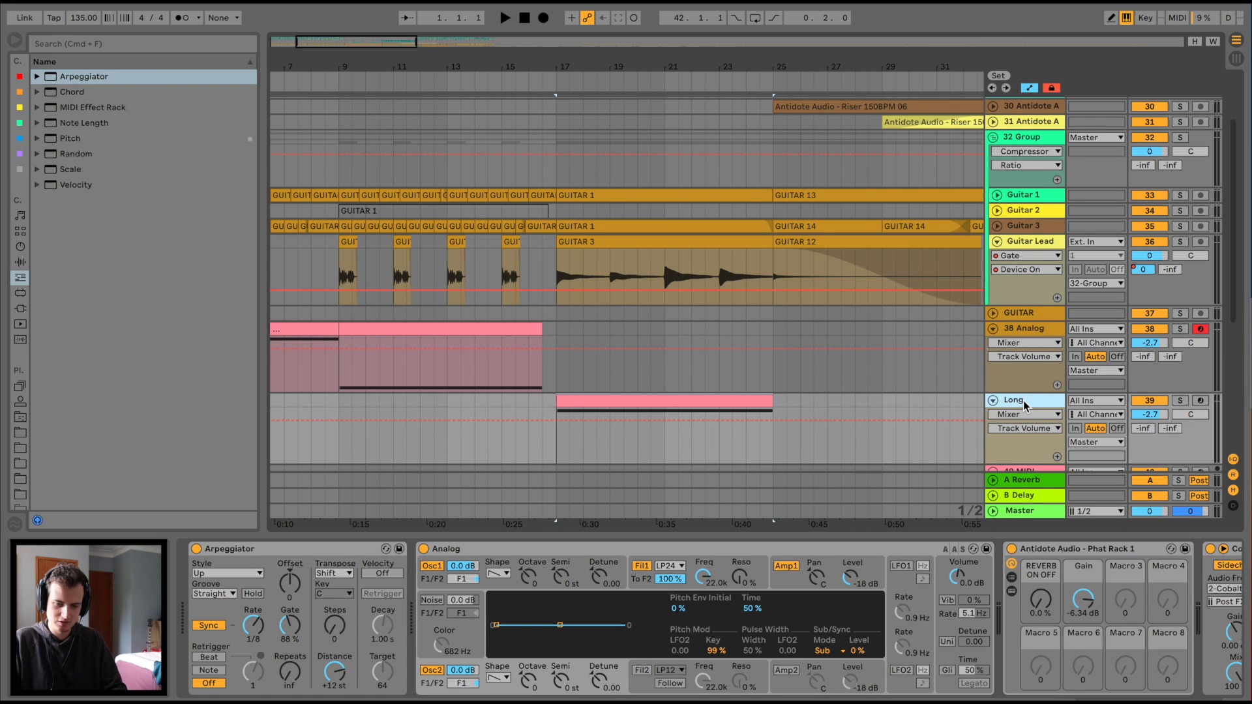
left_click(1026, 334)
key("super+r")
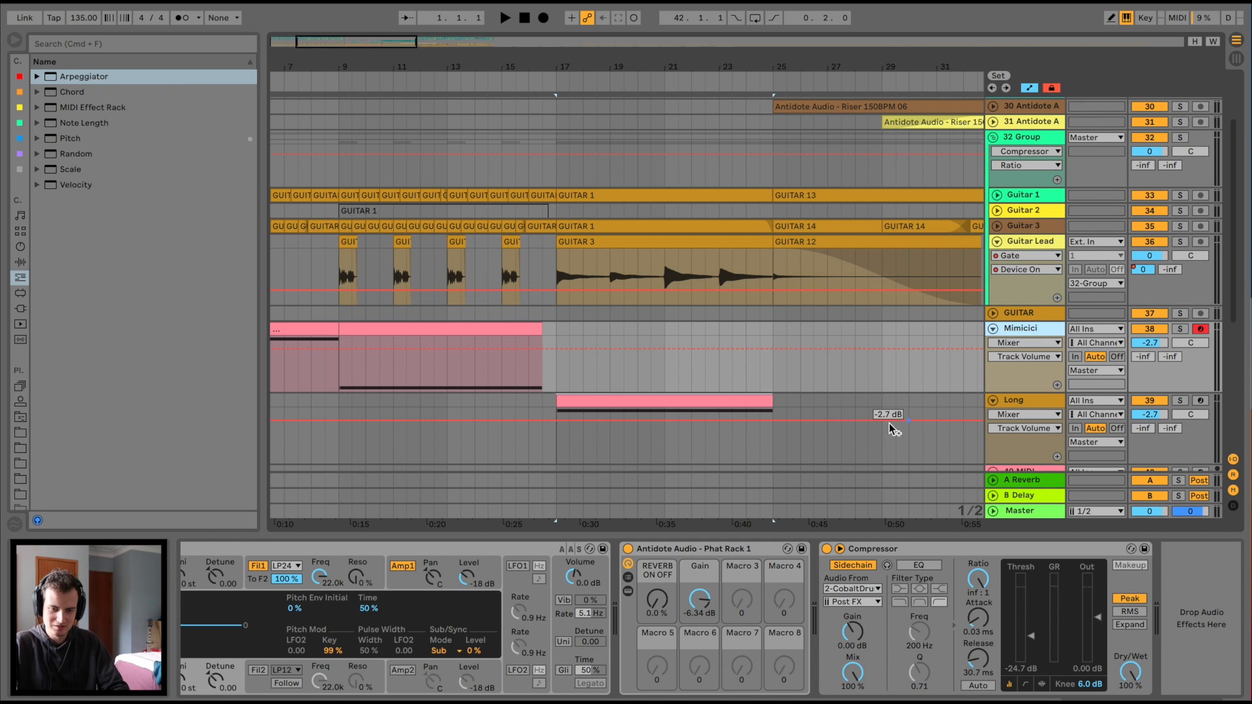
- Remove the Arpeggiator from the Long track, set Analog oscillator 2's pitch key modulation to 98%, and audition it from bar 17
key("space")
left_click(670, 401)
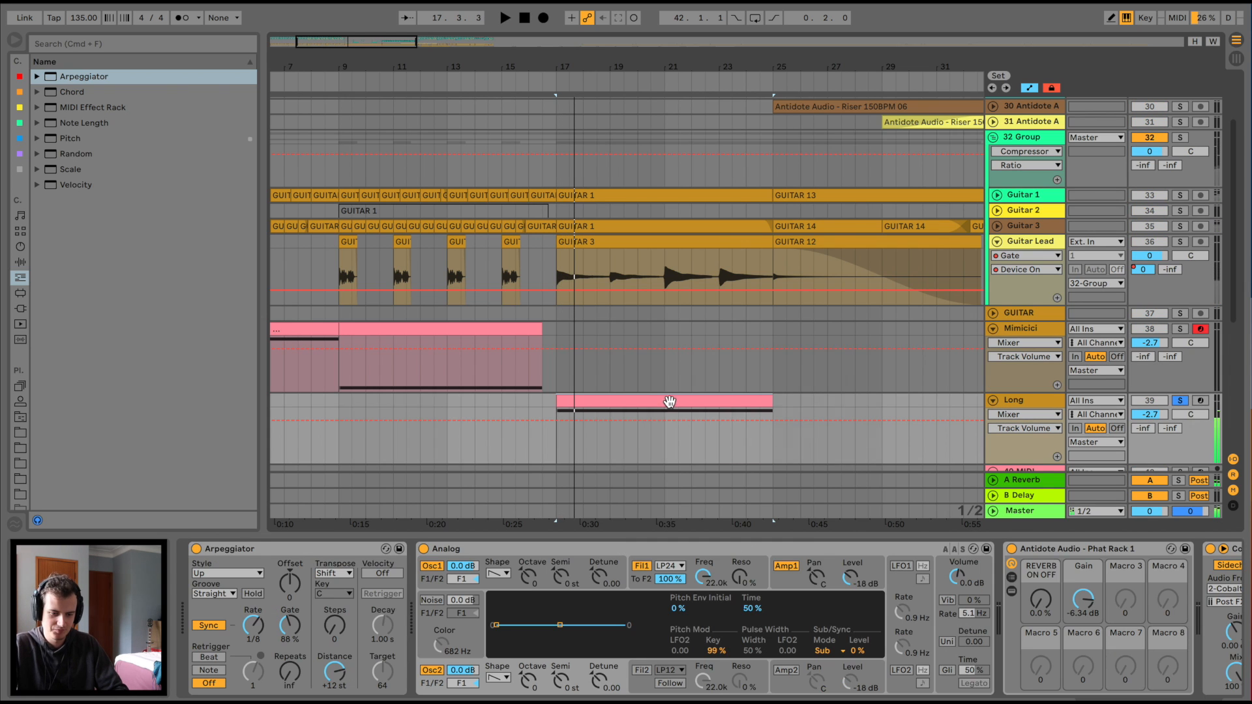
left_click(212, 554)
key("Delete")
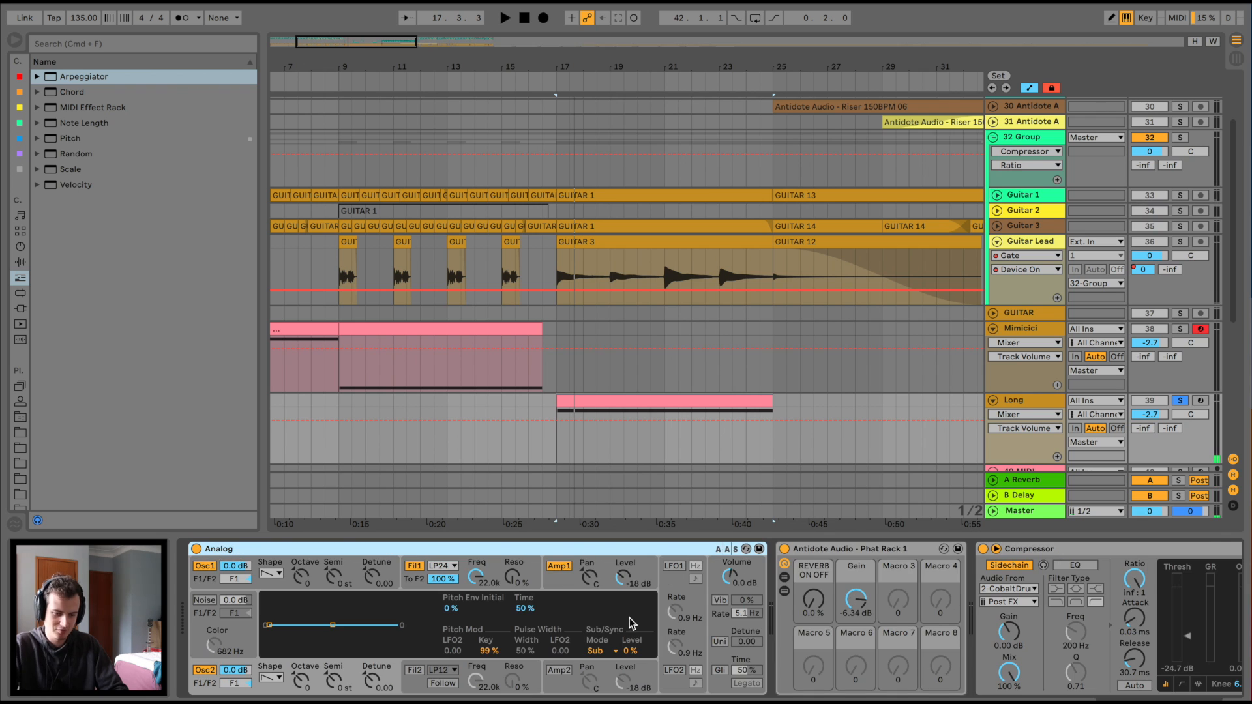
left_click(483, 651)
key("space")
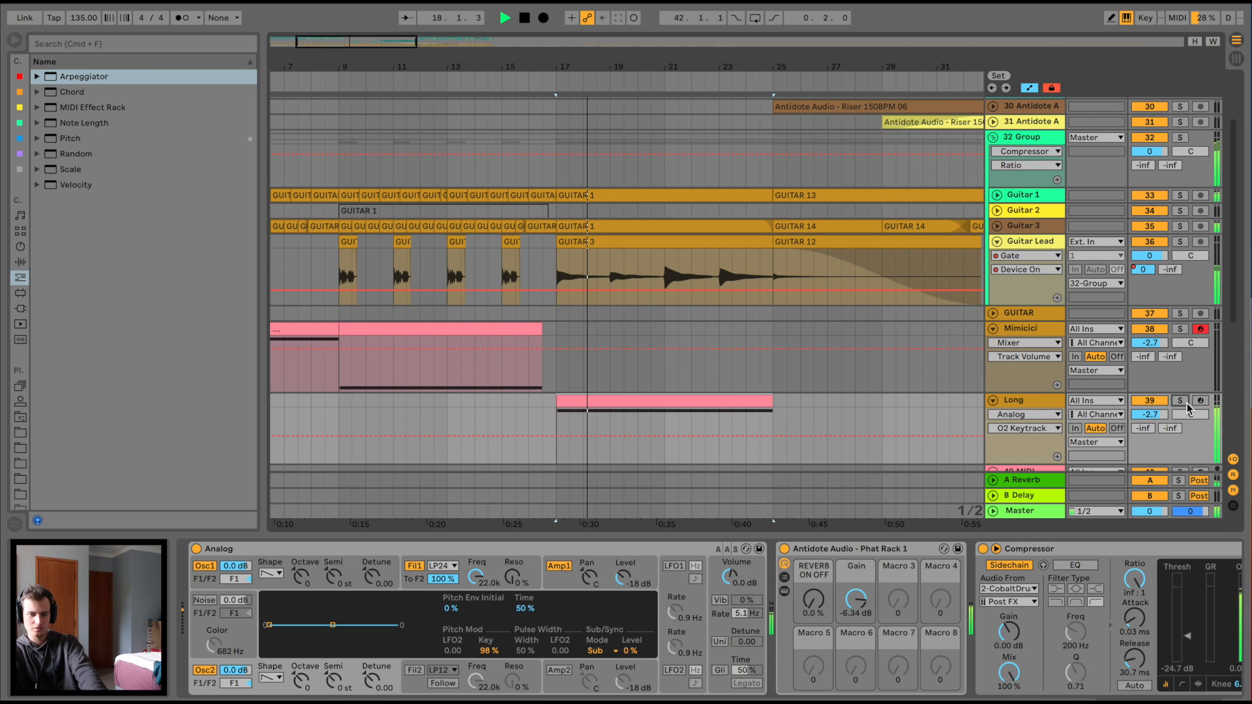
- Transpose all notes in the Long track's bar 17 clip down one octave and play it in the enlarged arrangement
left_click(606, 399)
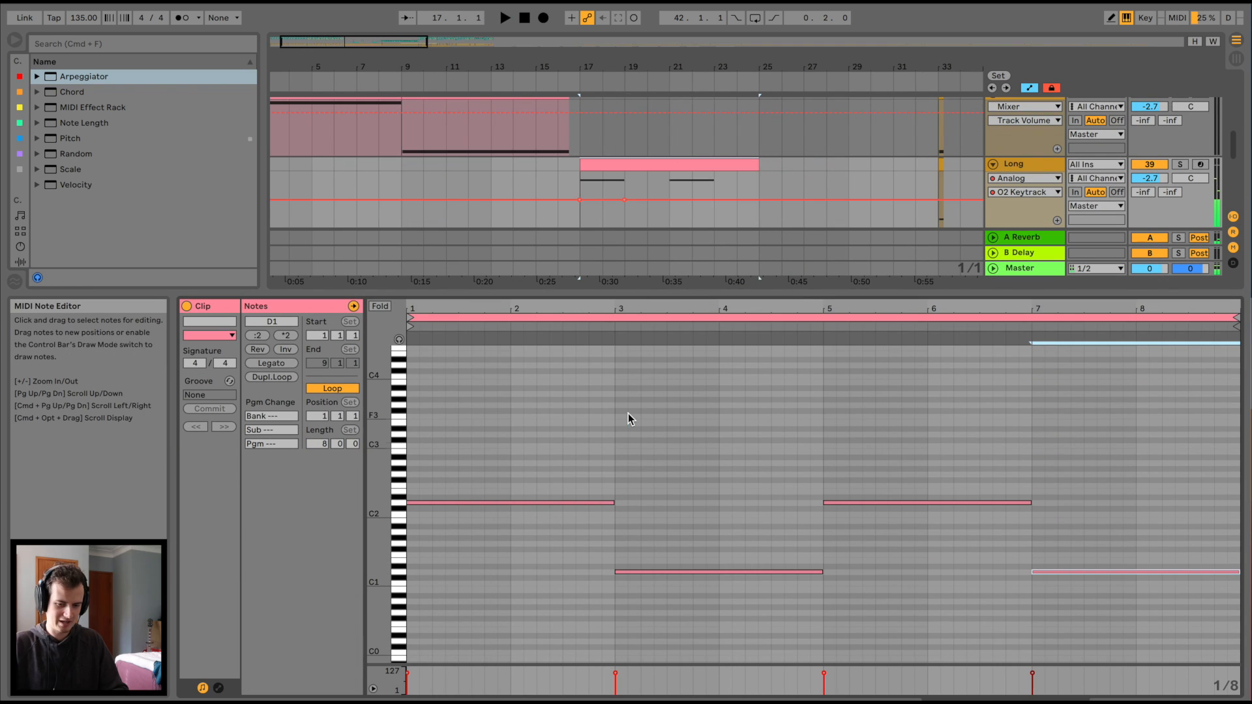
key("shift+Down")
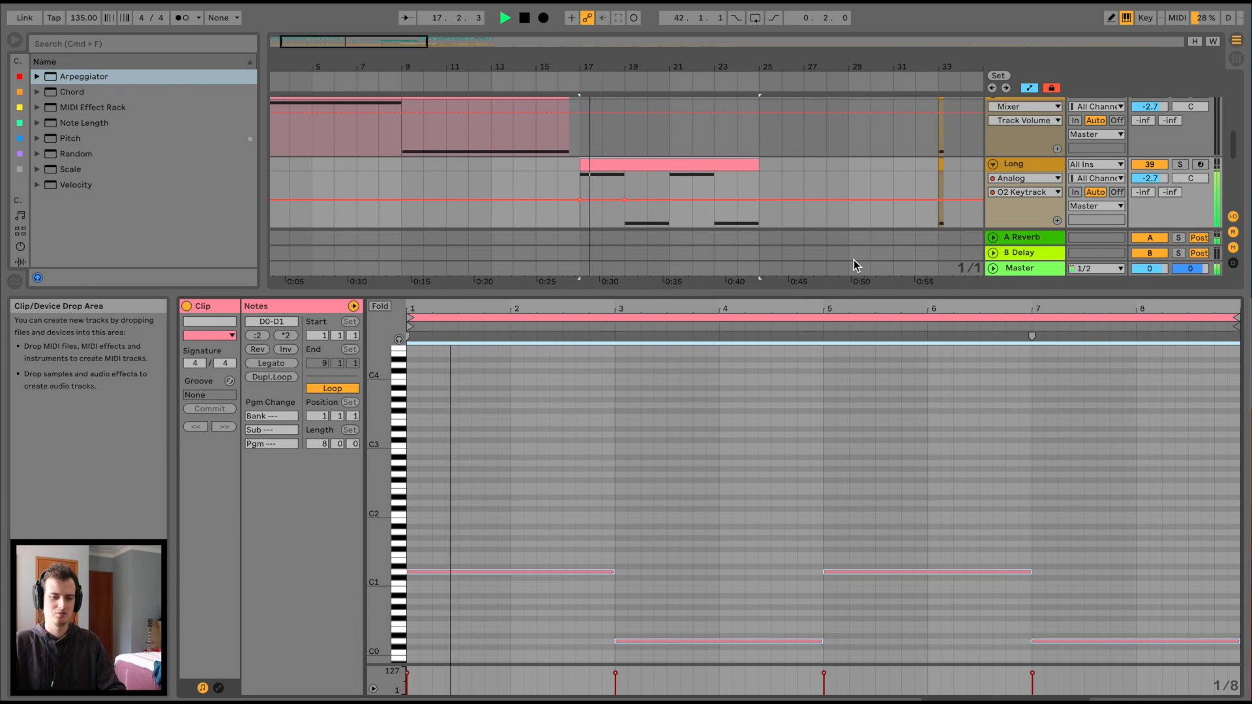
left_click_drag(841, 285, 838, 441)
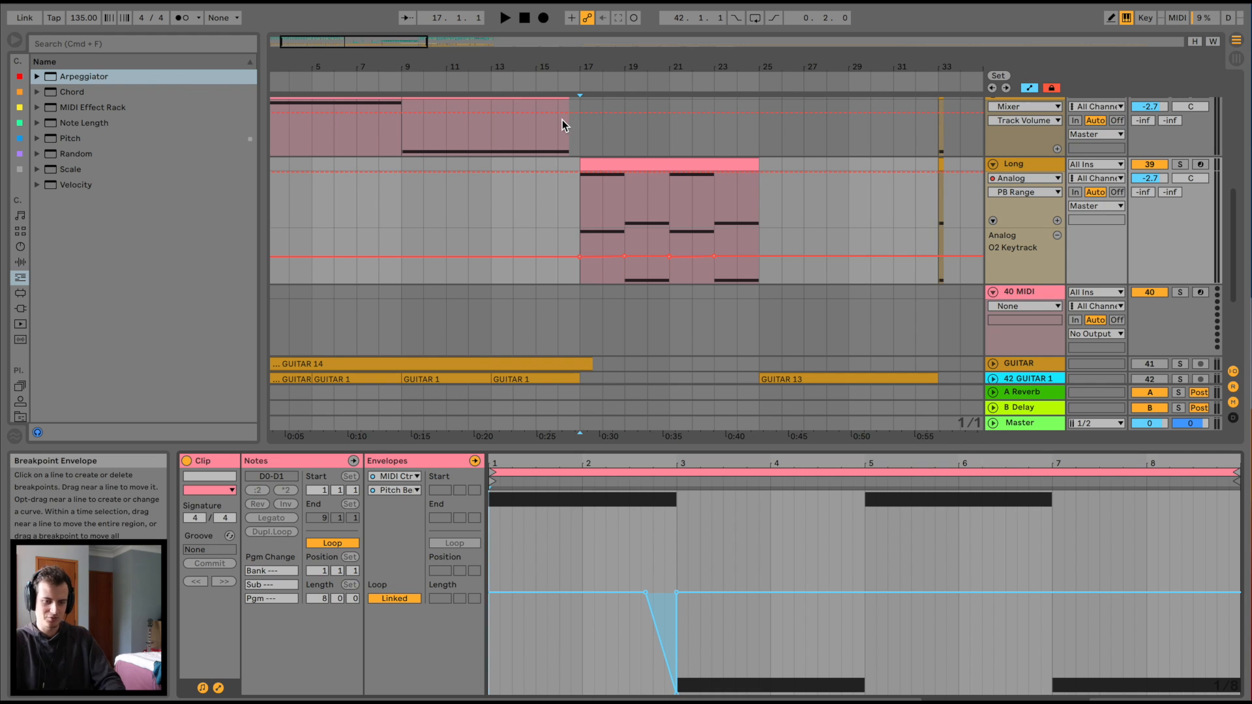
key("space")
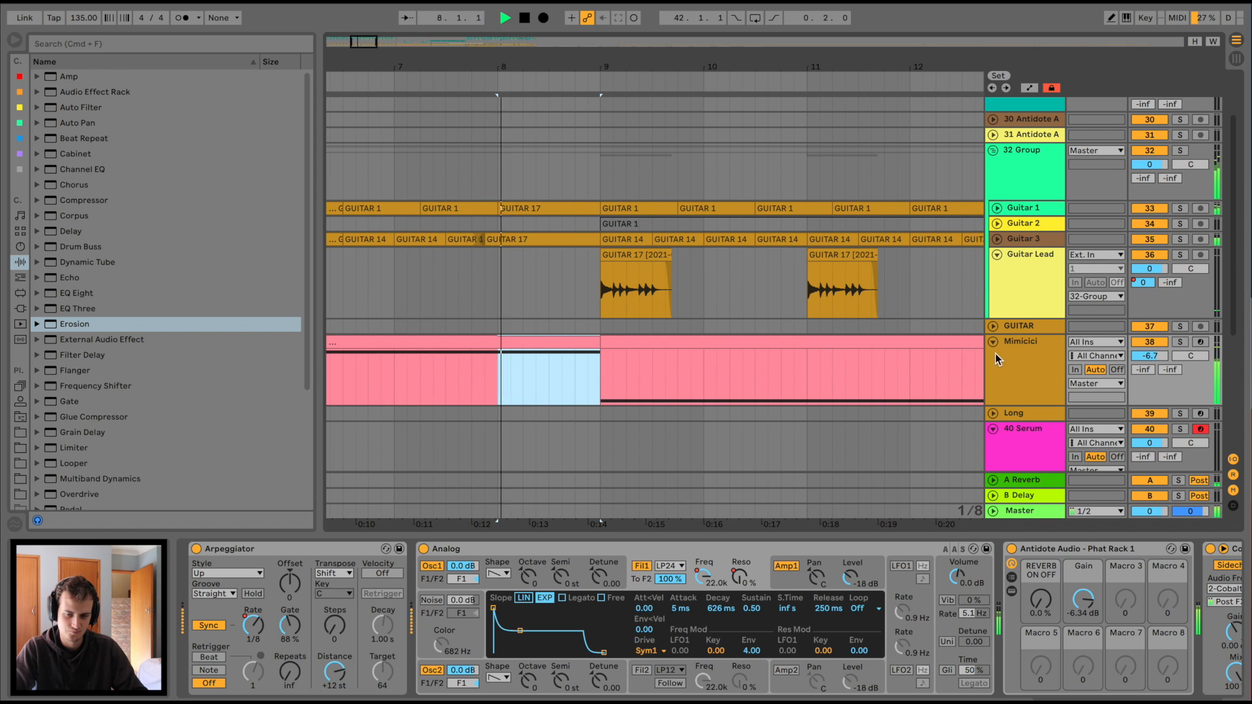
- Solo the Mimicici track and audition its Analog filter frequency automation in bar 8
left_click(1004, 356)
key("space")
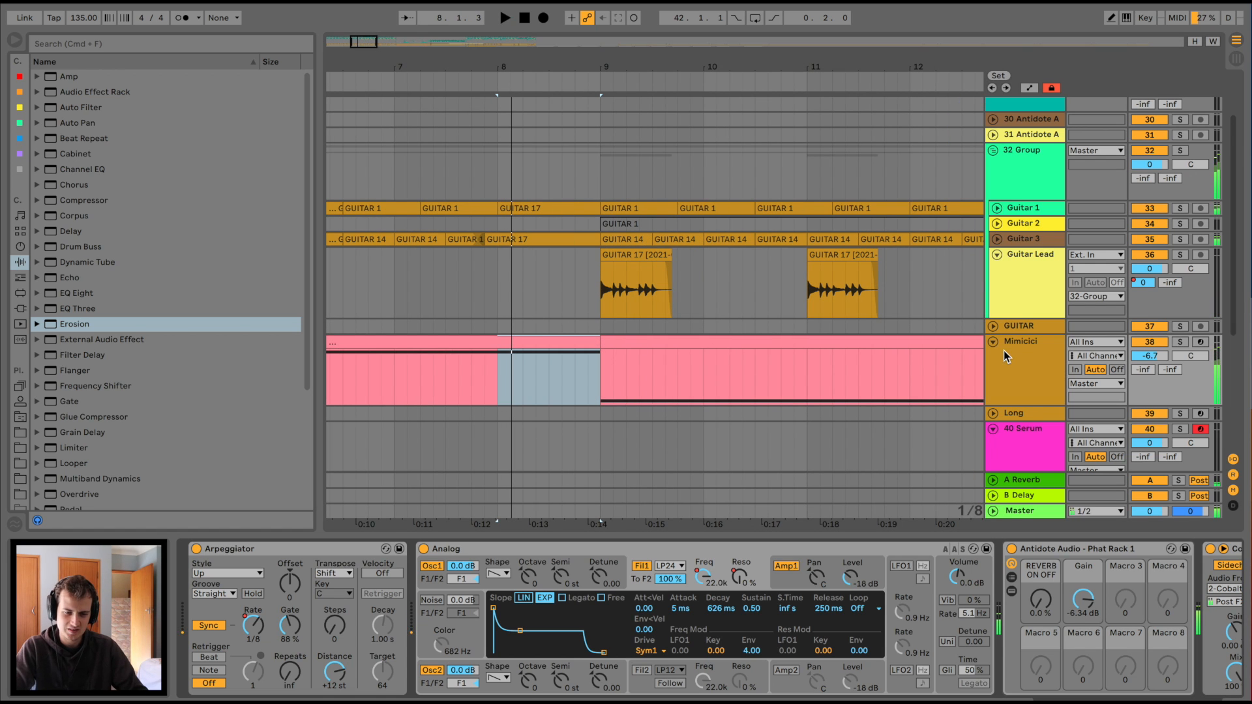
left_click(1181, 344)
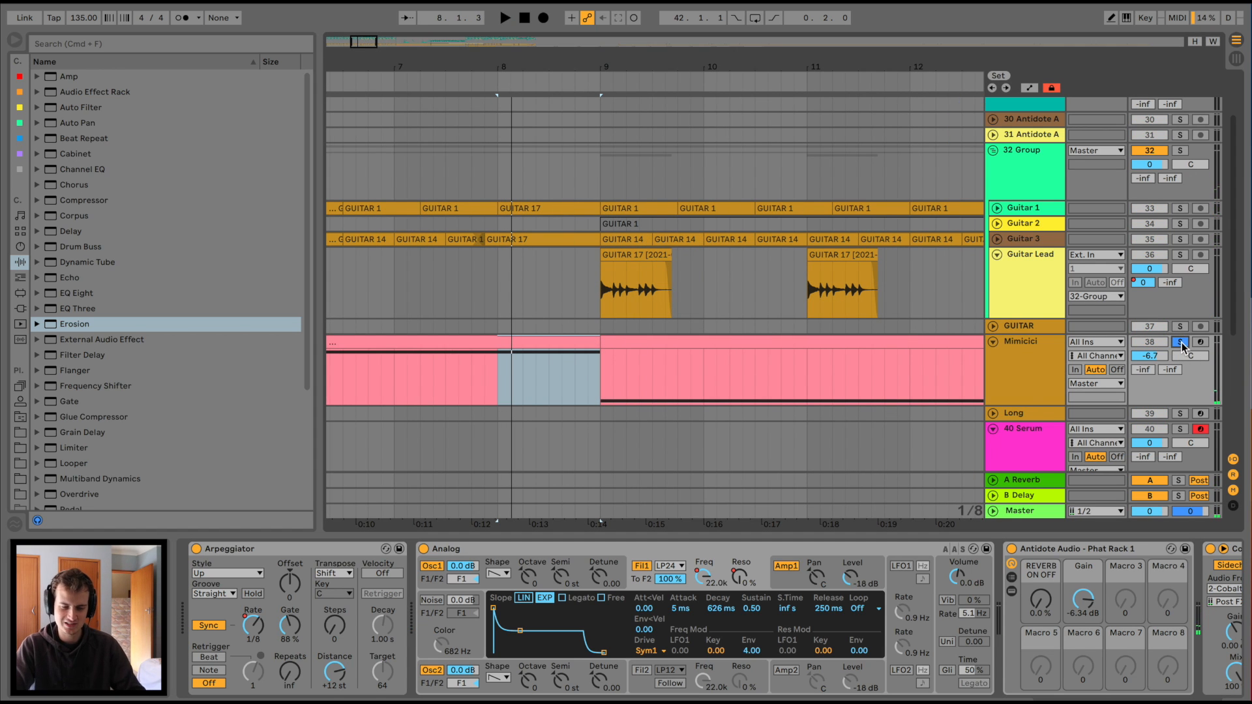
left_click(481, 385)
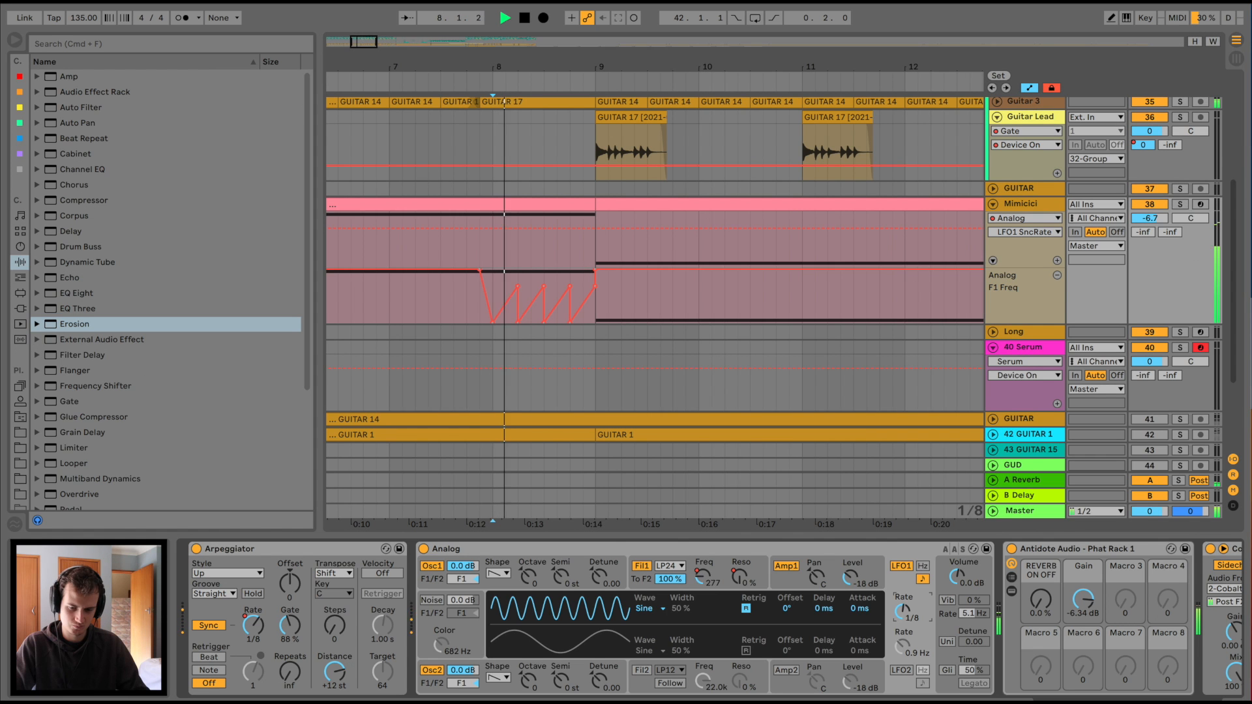
key("space")
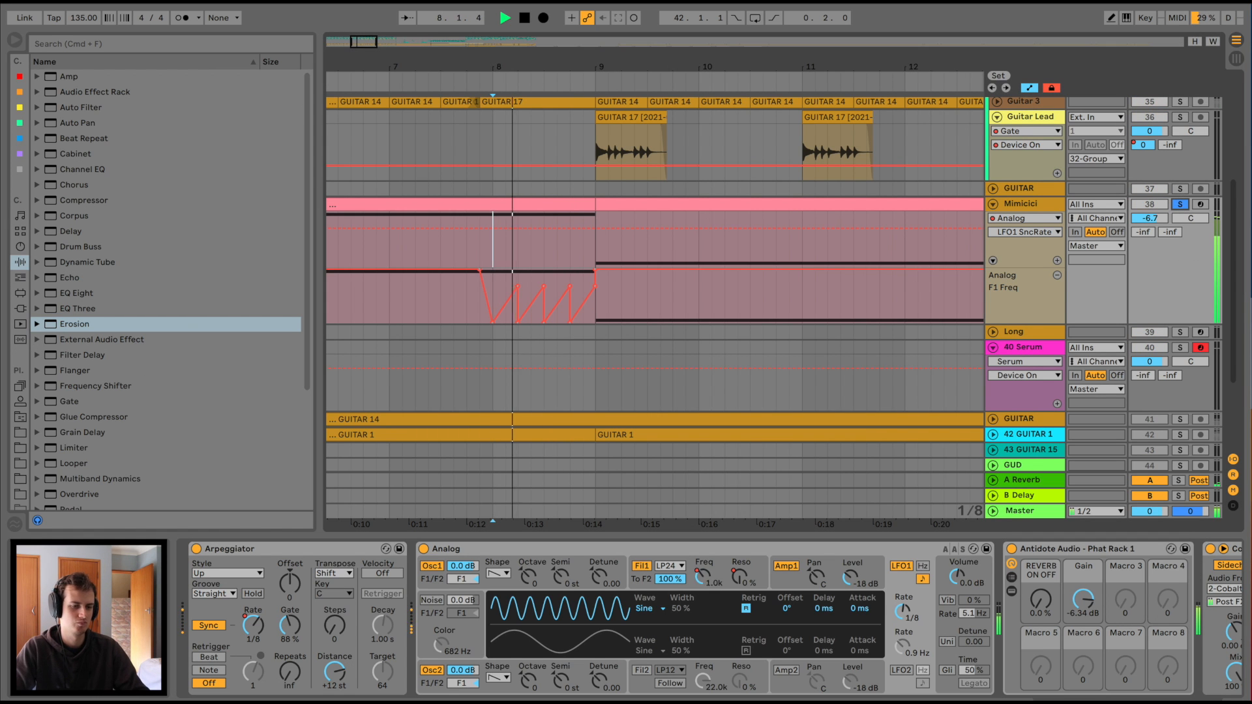
- Insert an Auto Filter after Analog on the Mimicici track and set it to high-pass at 26 Hz
left_click_drag(64, 108, 910, 567)
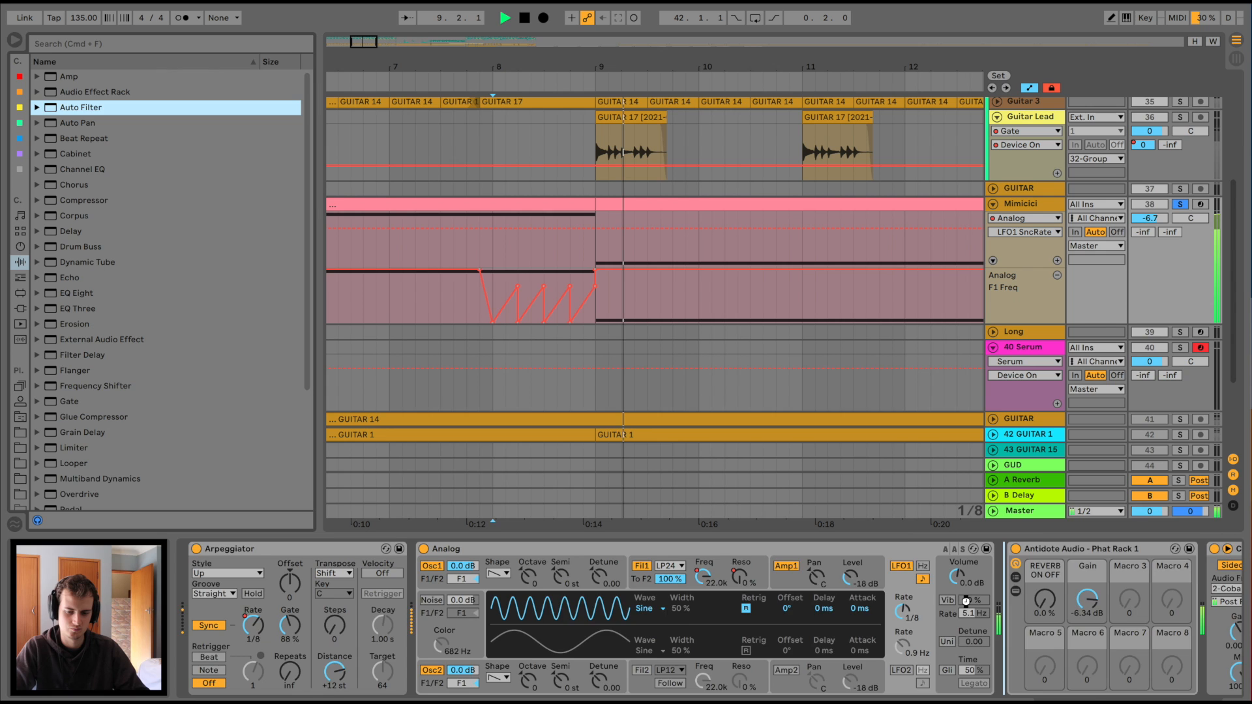
left_click_drag(966, 601, 971, 603)
left_click(989, 655)
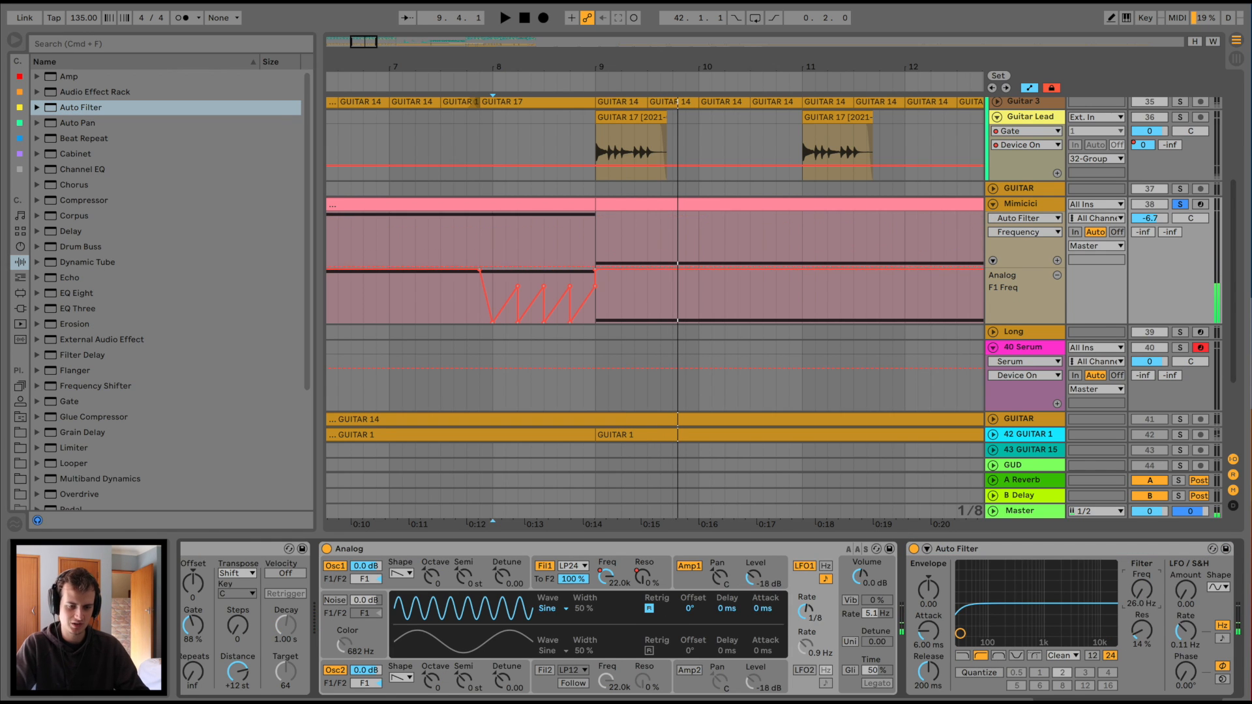
- Draw an Auto Filter frequency ramp rising from 26 Hz across bar 8 on Mimicici, then unsolo the track and play the transition
left_click(490, 263)
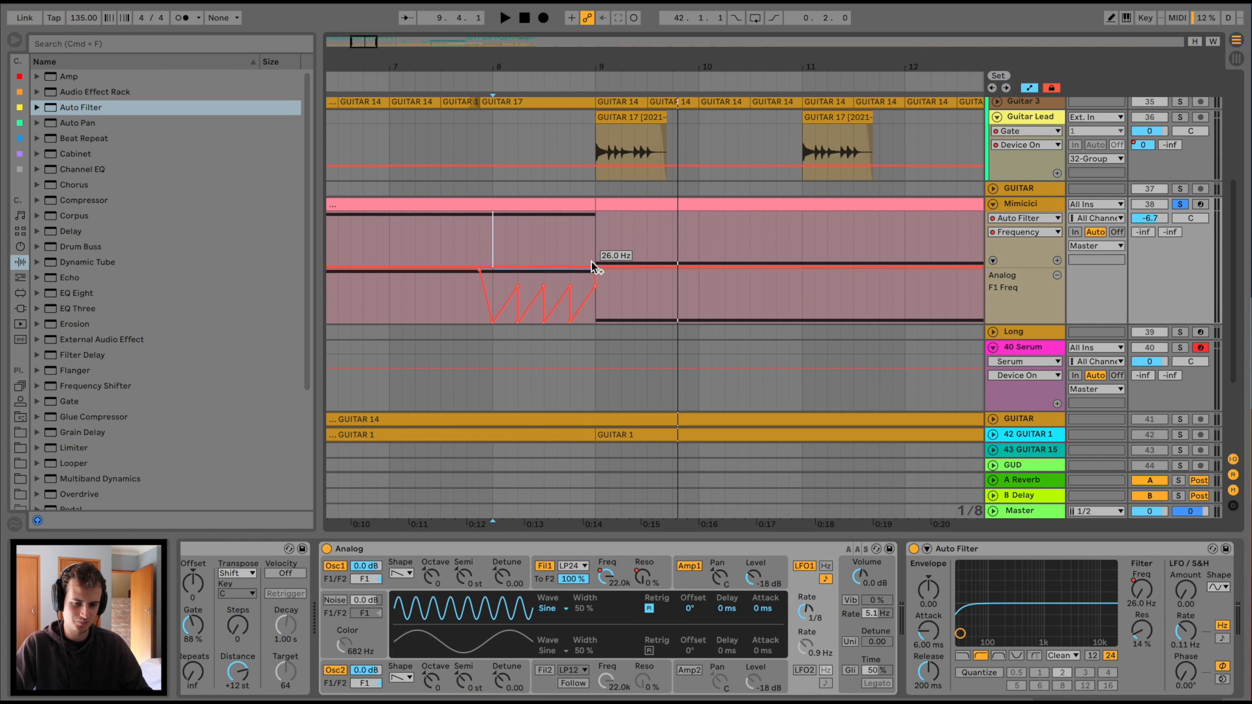
left_click_drag(592, 261, 583, 229)
key("space")
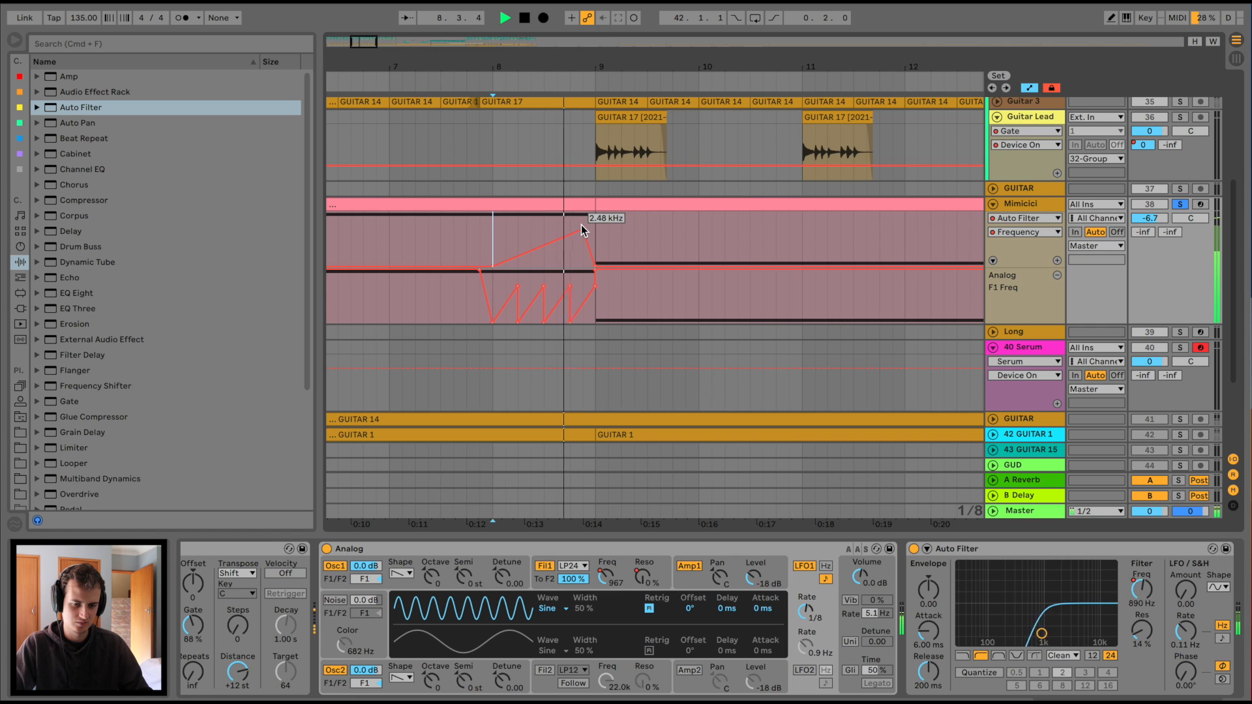
left_click(1179, 205)
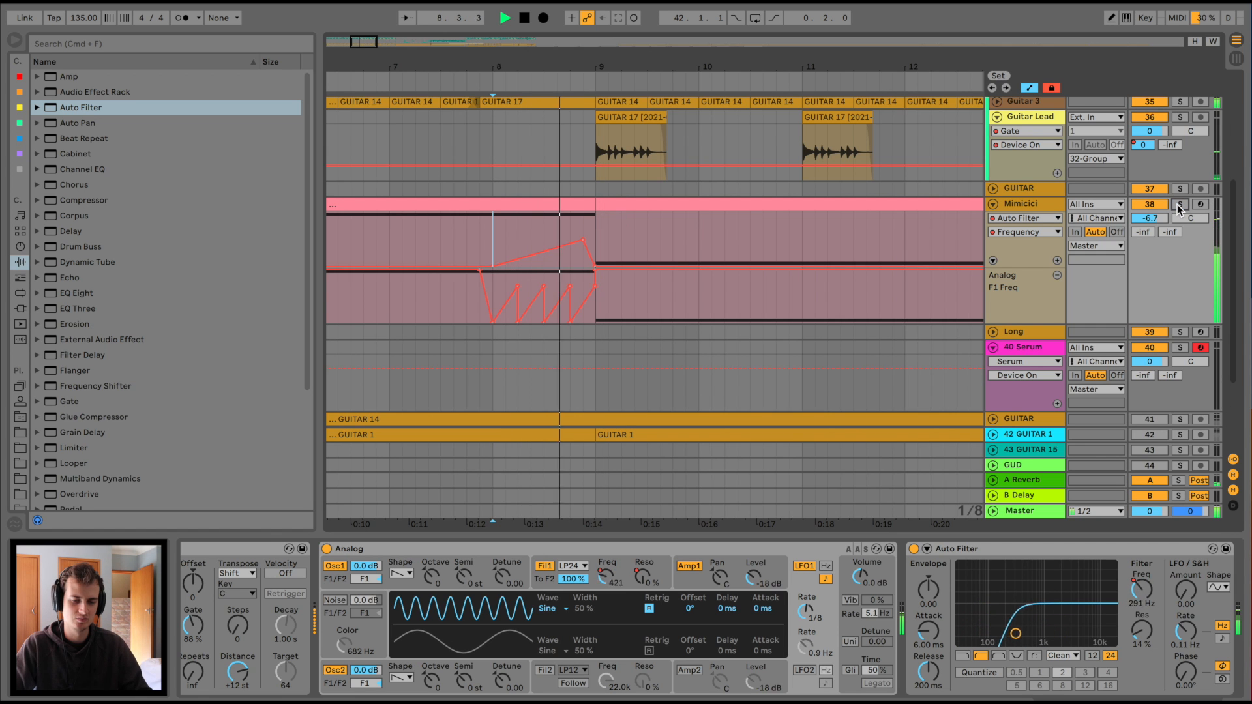
left_click_drag(554, 79, 528, 64)
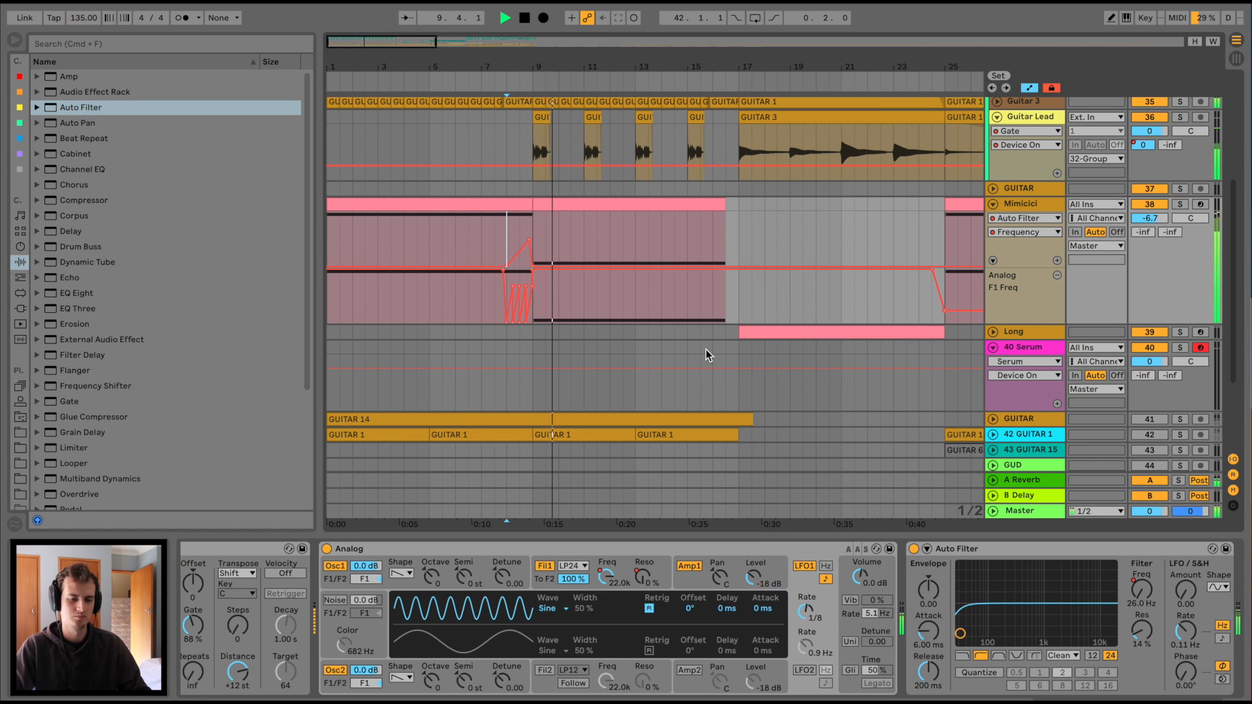
scroll(705, 352, "up", 5)
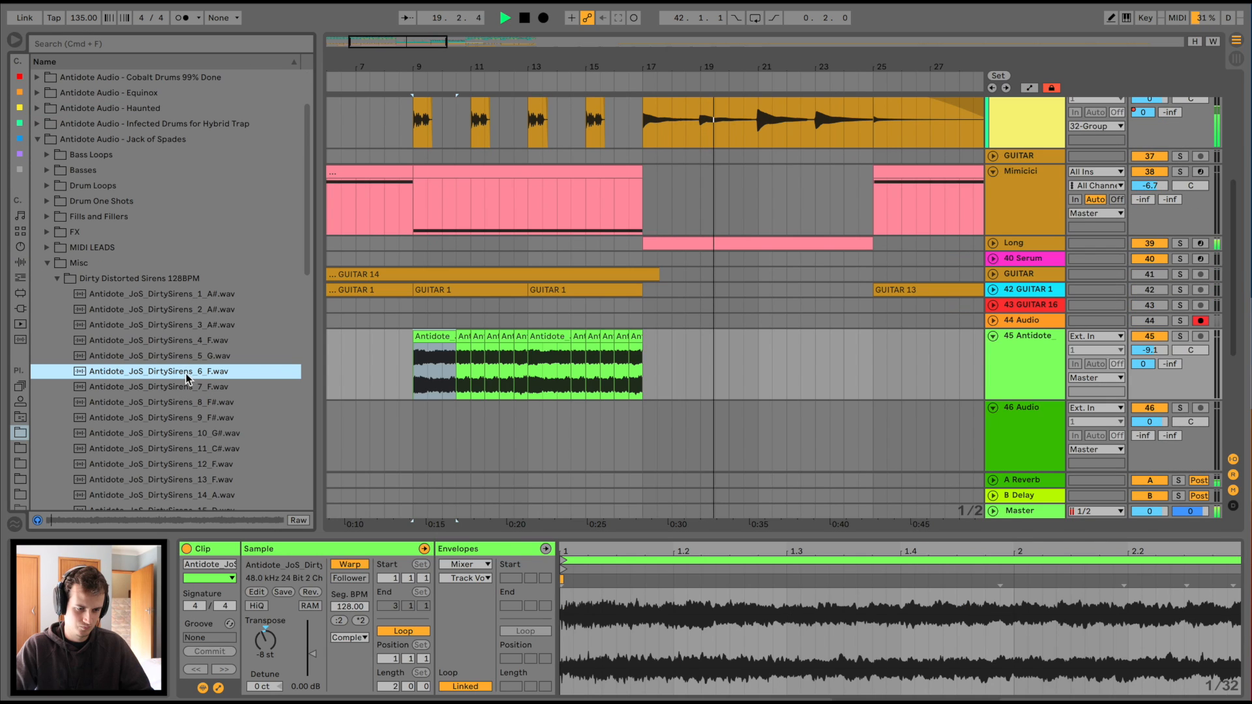
- Place Antidote_JoS_DirtySirens_6_F.wav at bar 17 on the 45 Antidote track, transpose it to -3 st, and play it
left_click_drag(187, 378, 652, 372)
key("space")
left_click(678, 336)
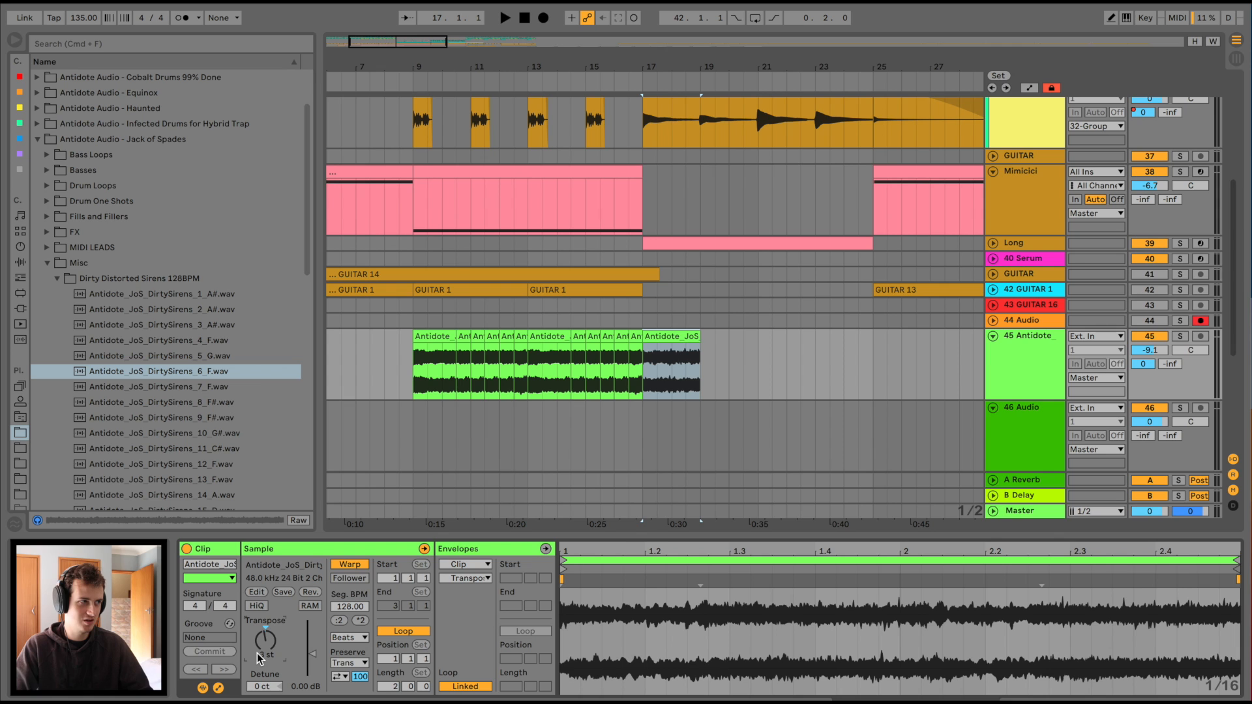
key("space")
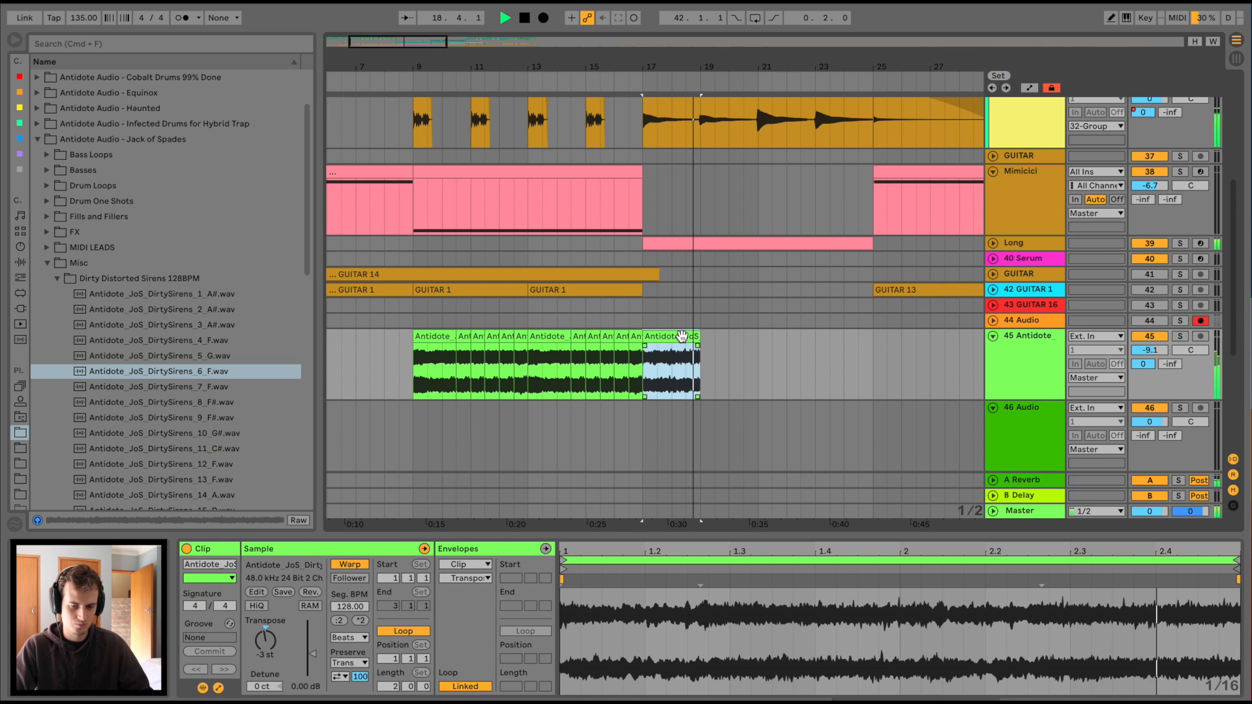
- Duplicate the bar 17 siren clip three times so the sirens run up to bar 25
key("super+d")
key("super+d")
key("super+d")
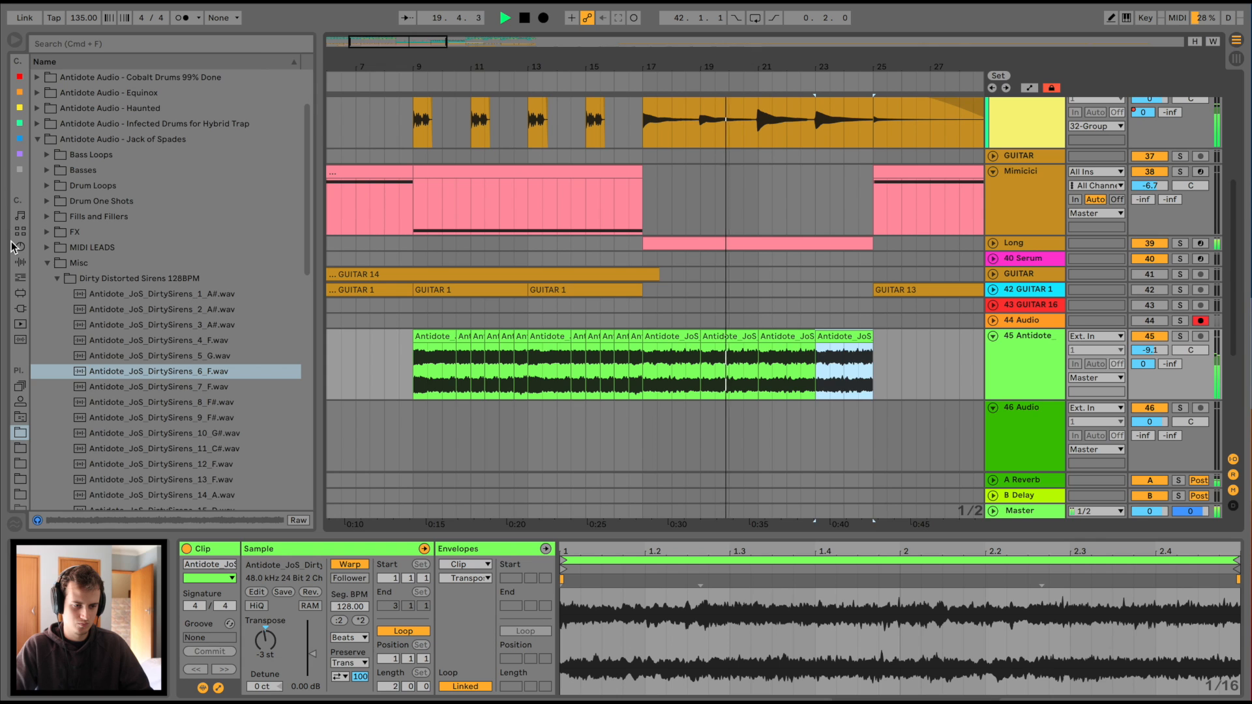
- Find the Delay among the audio effects and add it to the 45 Antidote siren track
left_click(20, 262)
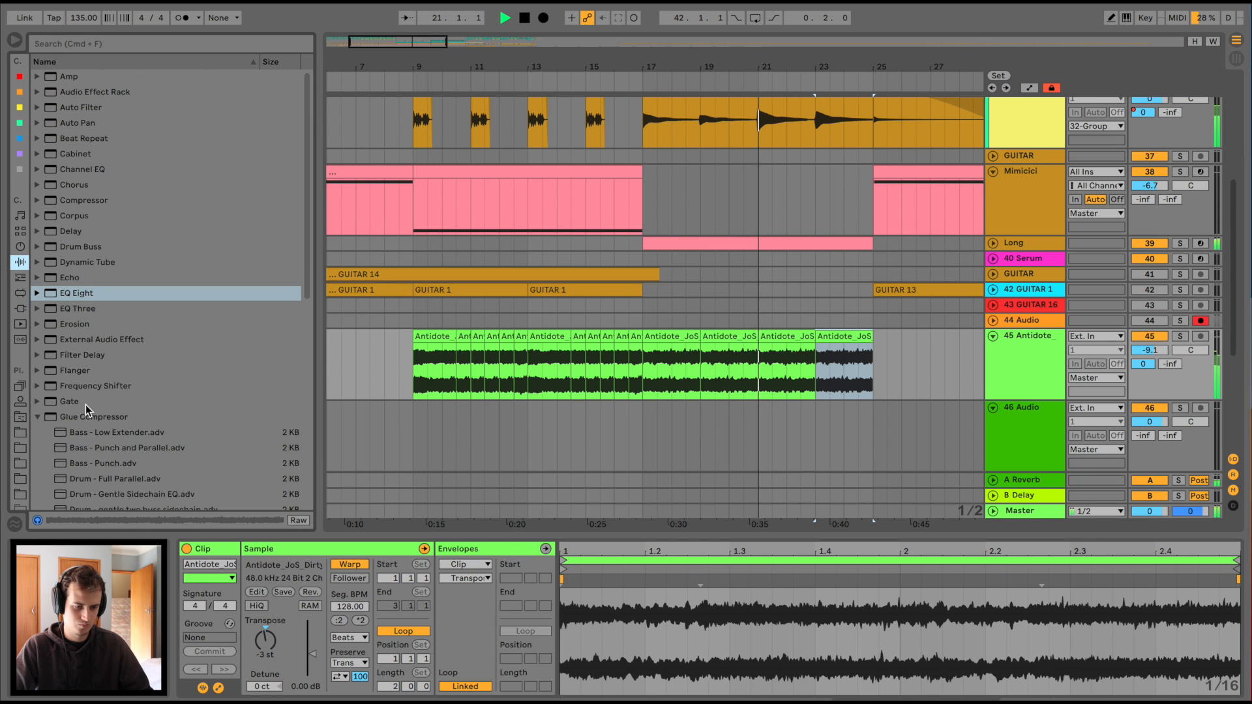
scroll(85, 410, "down", 5)
scroll(92, 294, "up", 5)
left_click(78, 231)
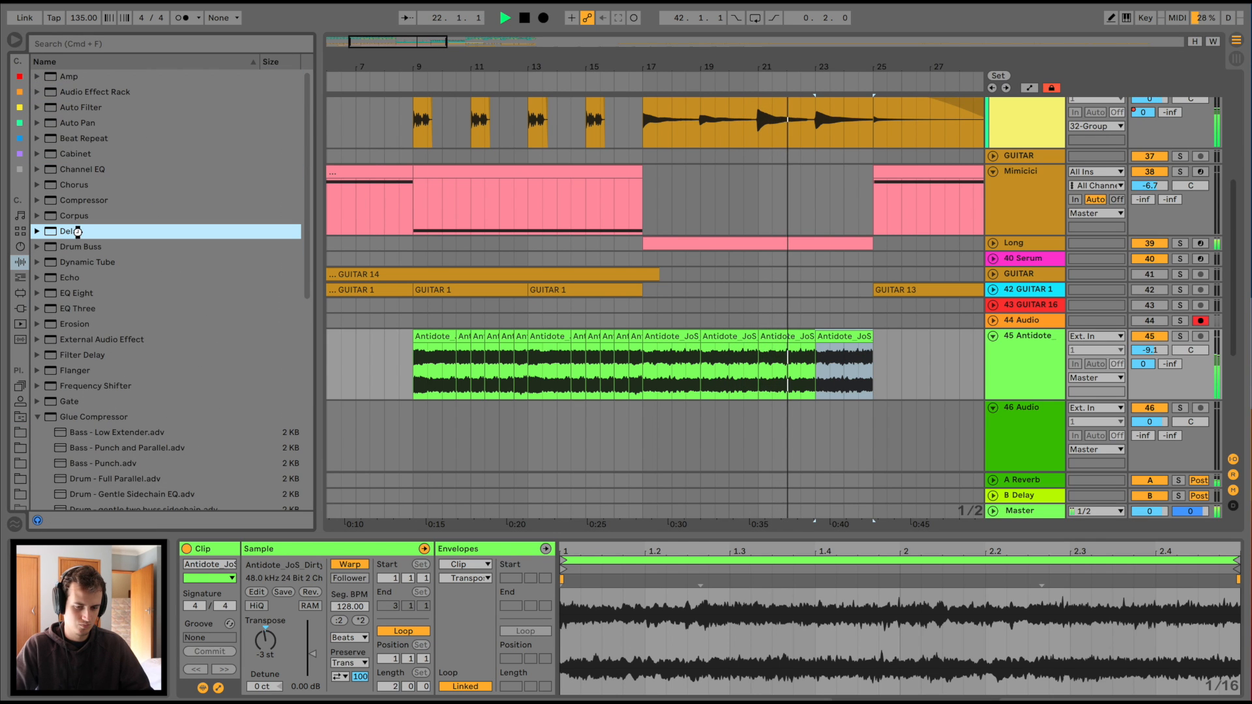
double_click(78, 231)
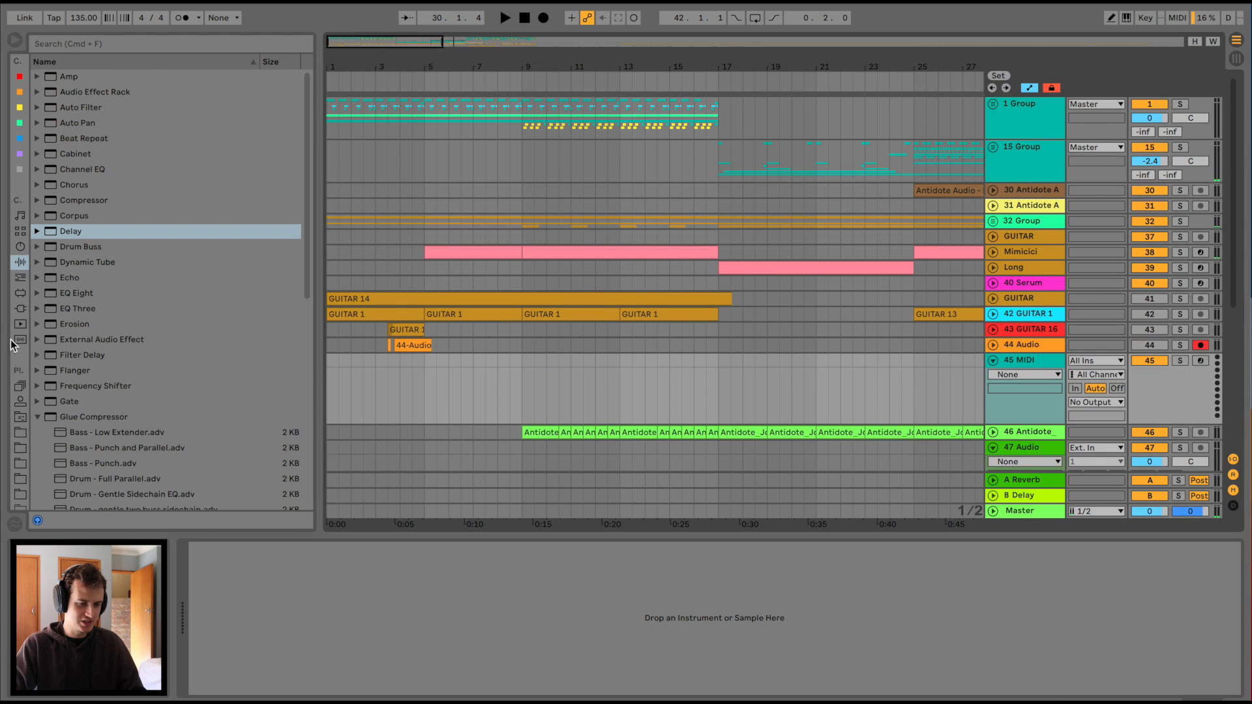
- Load Serum on the 45 MIDI track and enable oscillator B with the Analog Basic Shapes wavetable
left_click(19, 311)
left_click(38, 92)
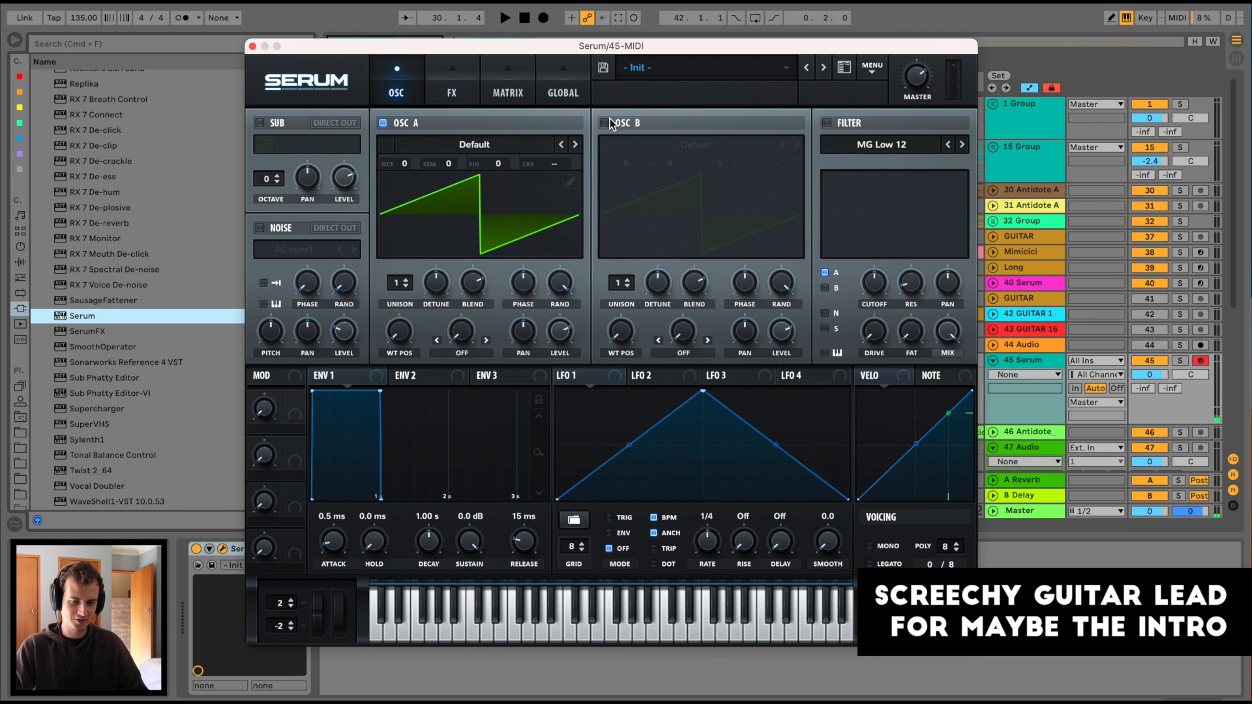
left_click(605, 122)
left_click(675, 145)
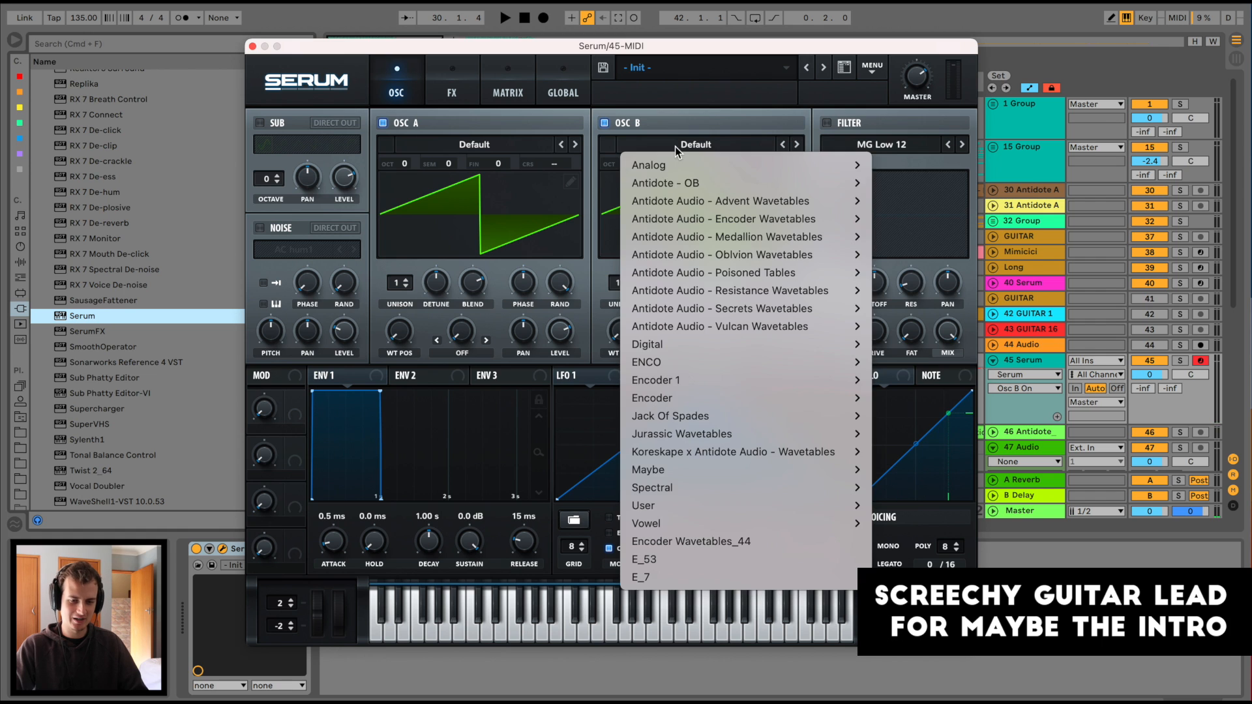
mouse_move(784, 167)
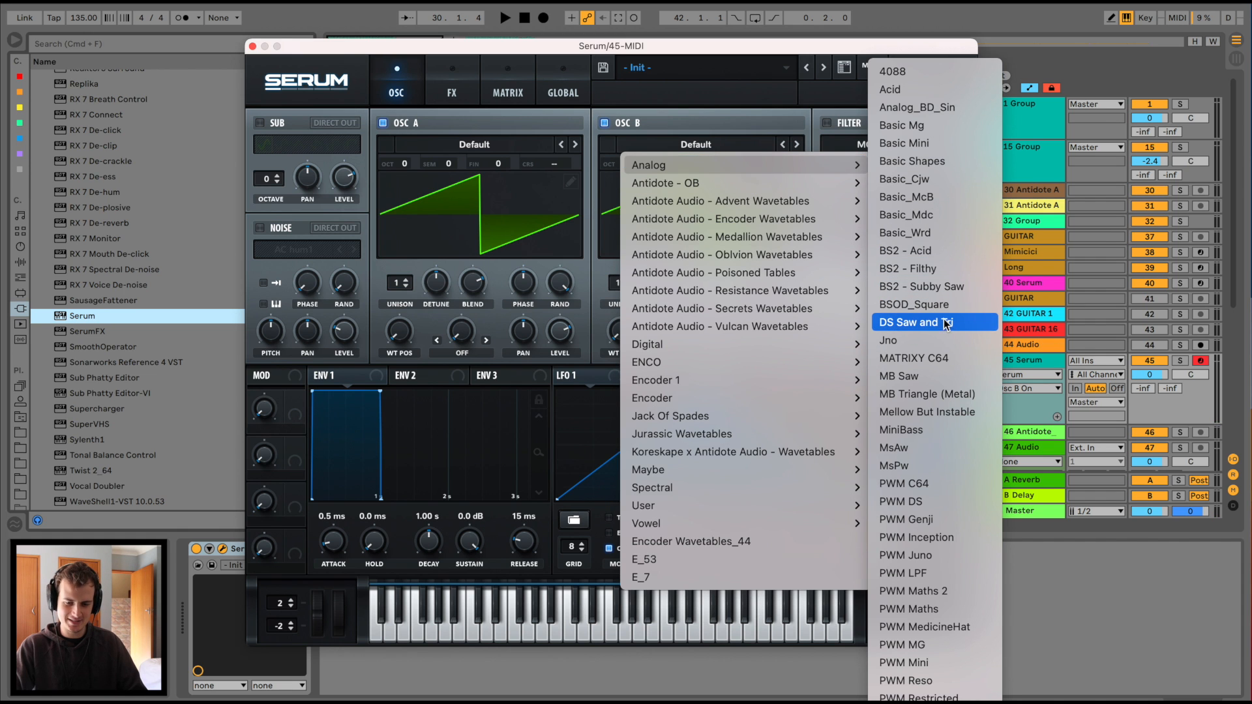
left_click(942, 165)
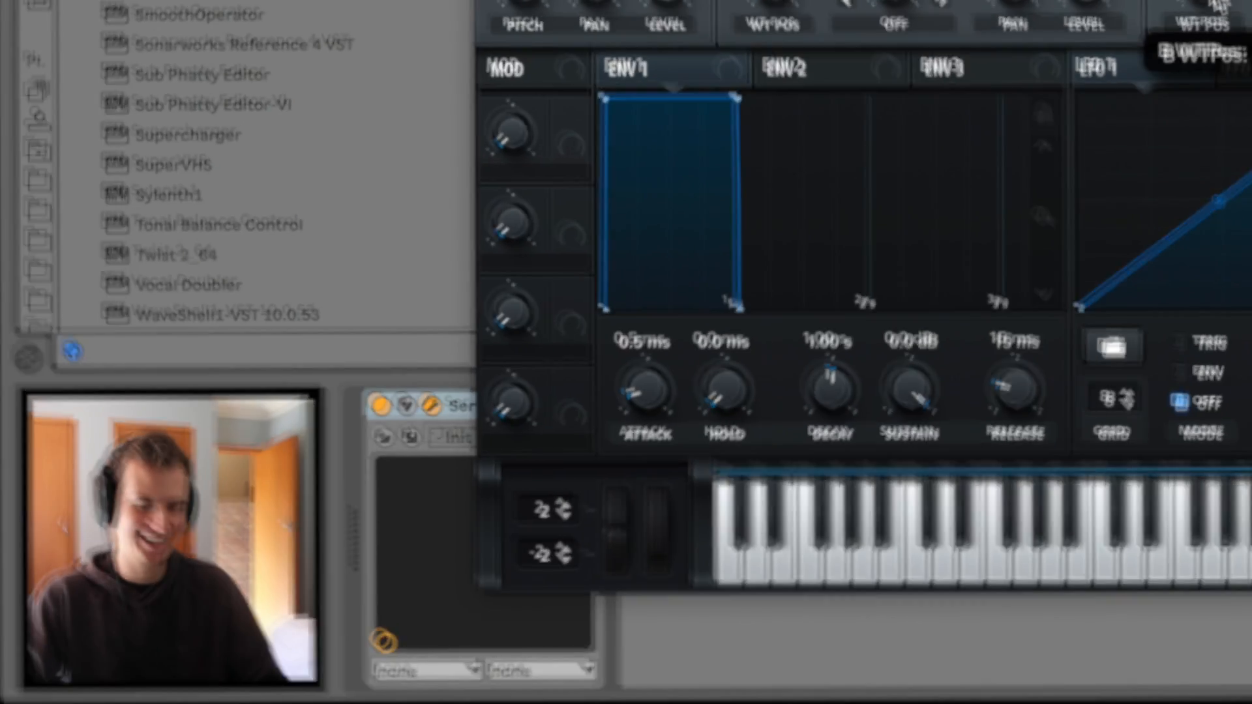
- Set Serum oscillator B's unison to 2 voices and its wavetable position to 6
left_click_drag(626, 336, 625, 242)
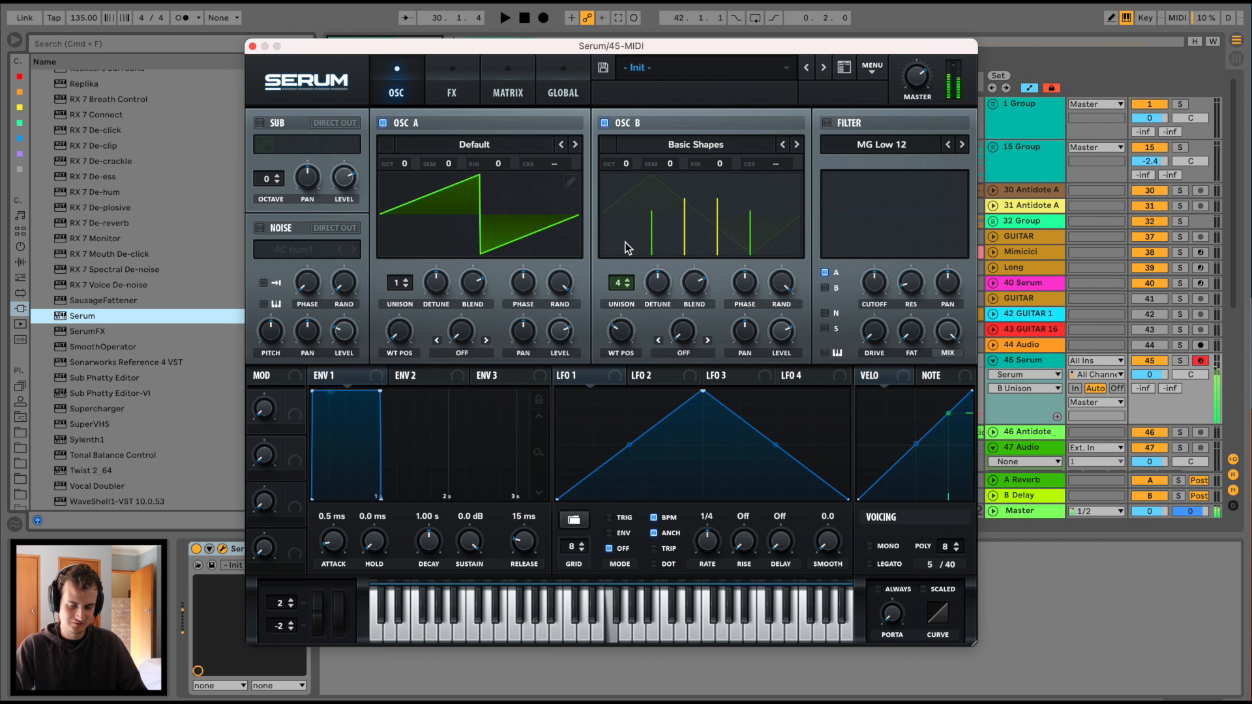
left_click(623, 282)
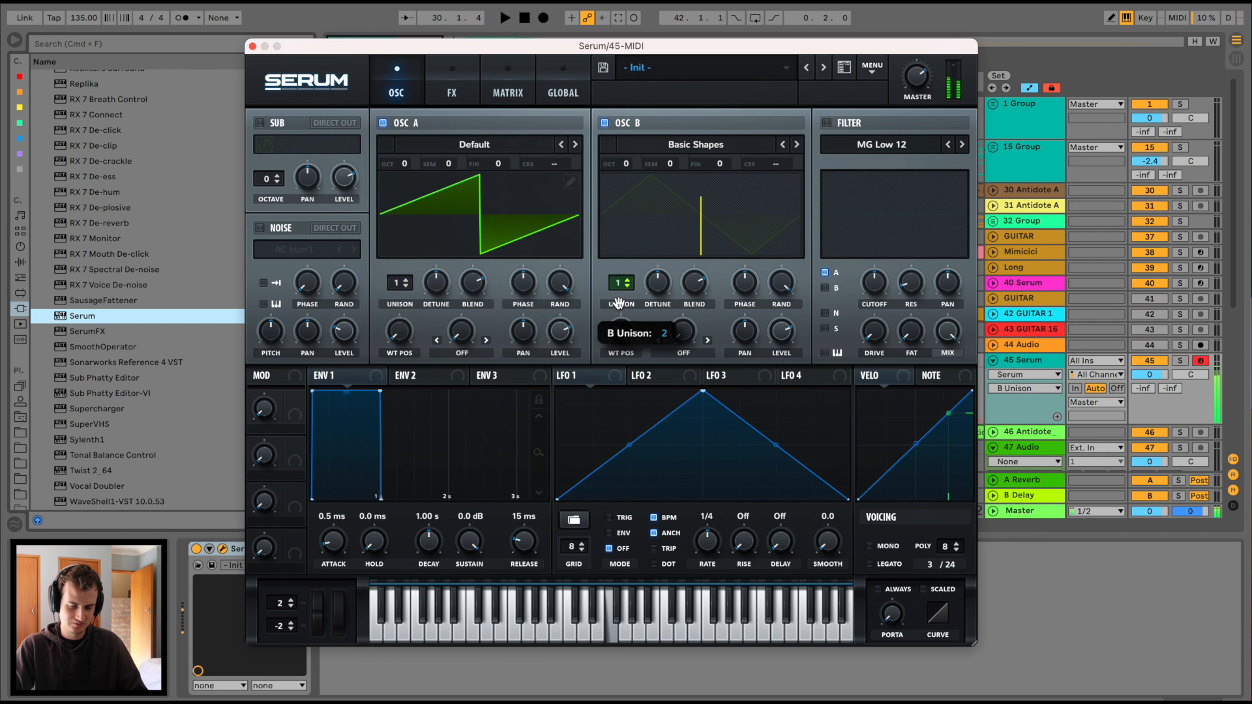
left_click_drag(616, 298, 677, 251)
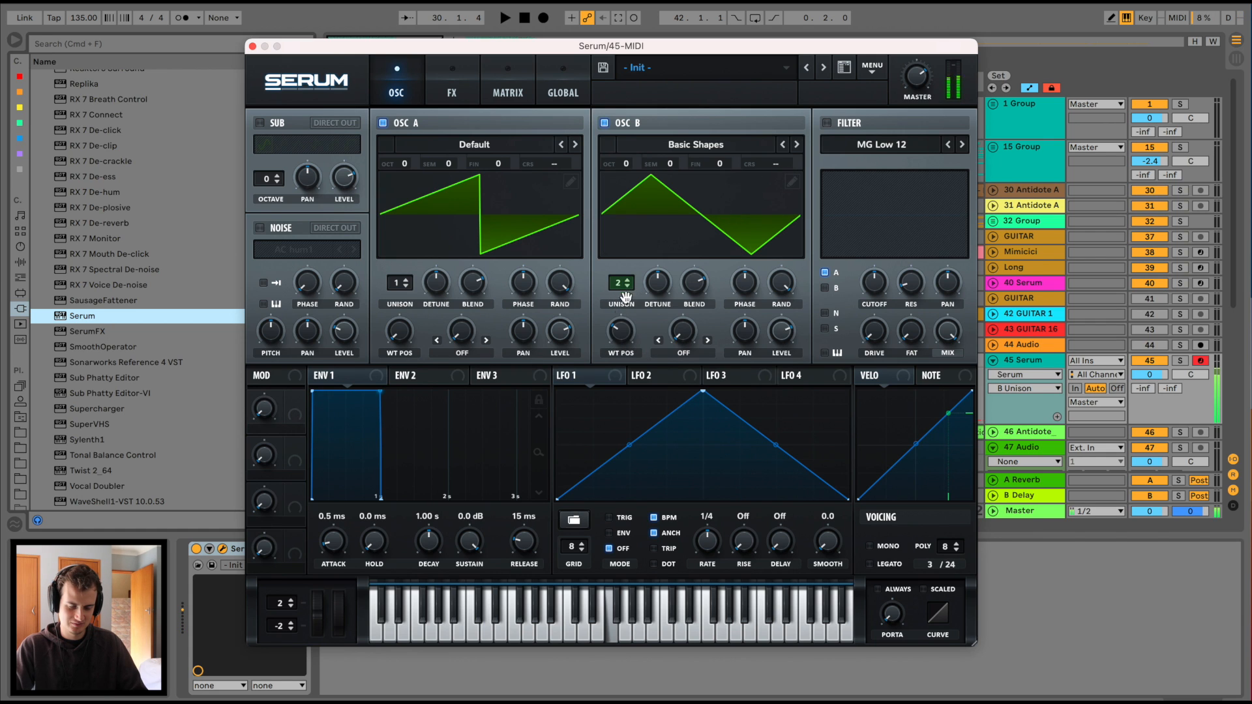
left_click_drag(622, 330, 646, 265)
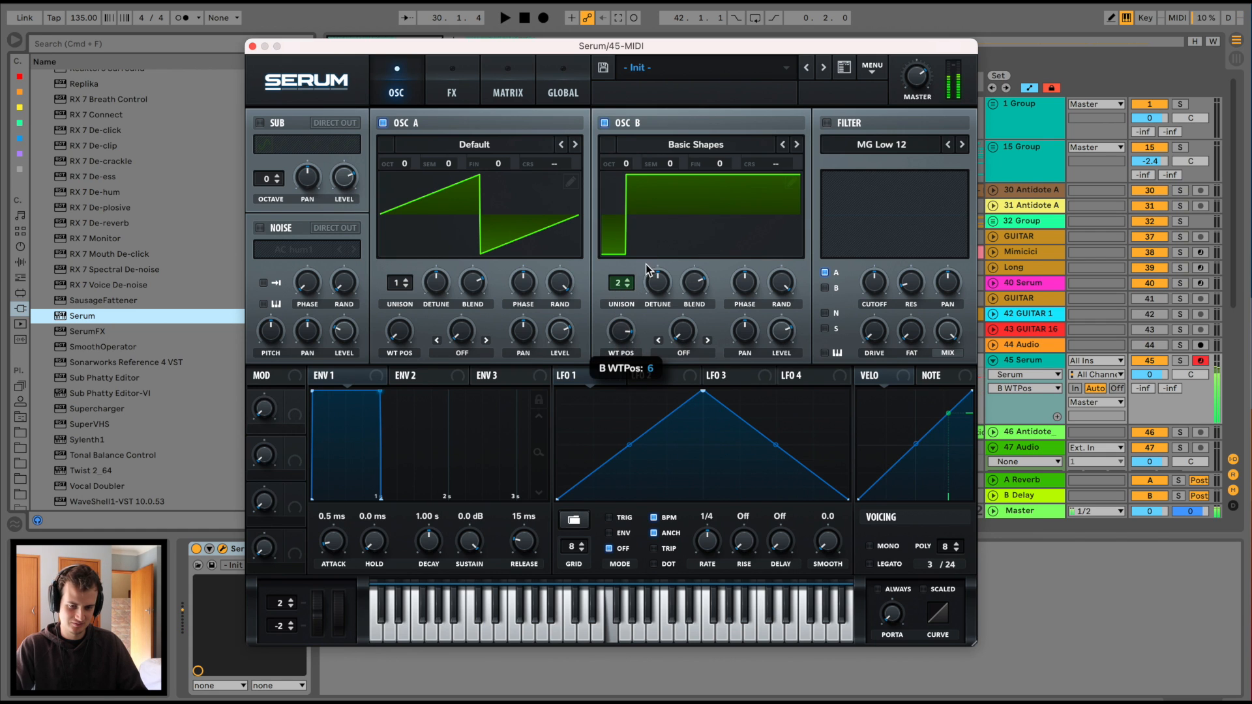
- Enable Serum's Tube distortion effect on the lead and raise its drive to near maximum
left_click(434, 89)
left_click(266, 150)
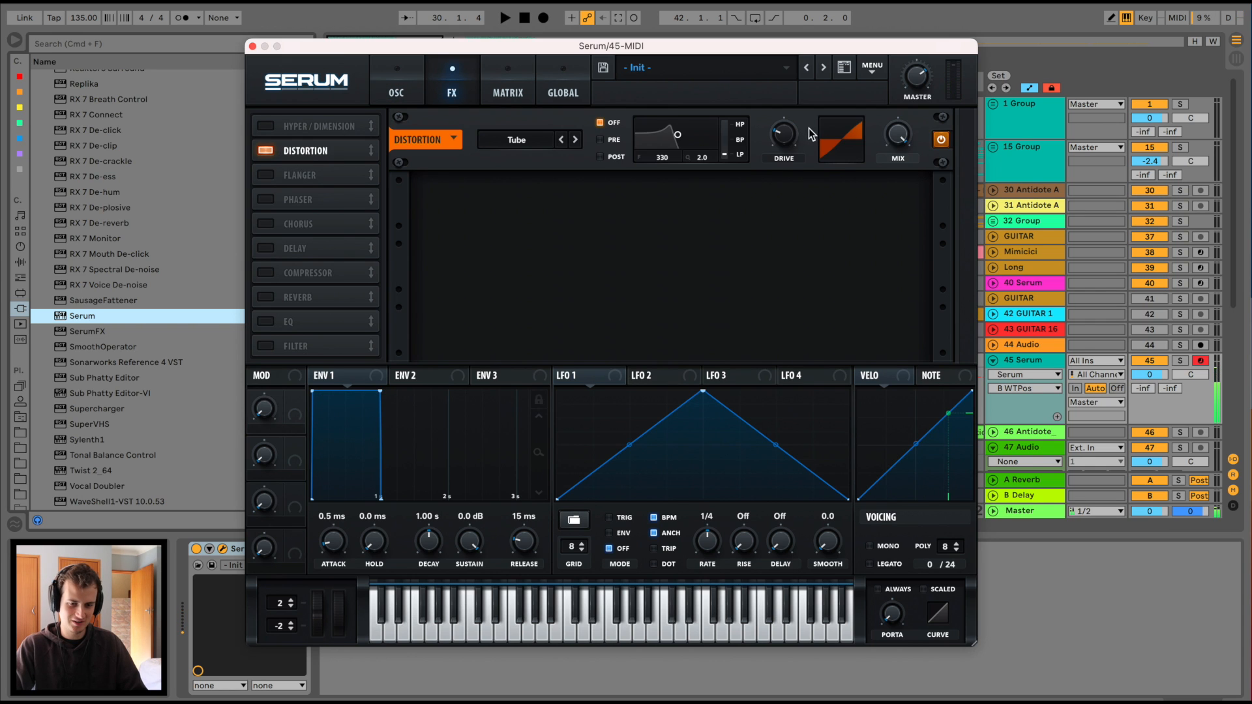
left_click_drag(784, 135, 805, 98)
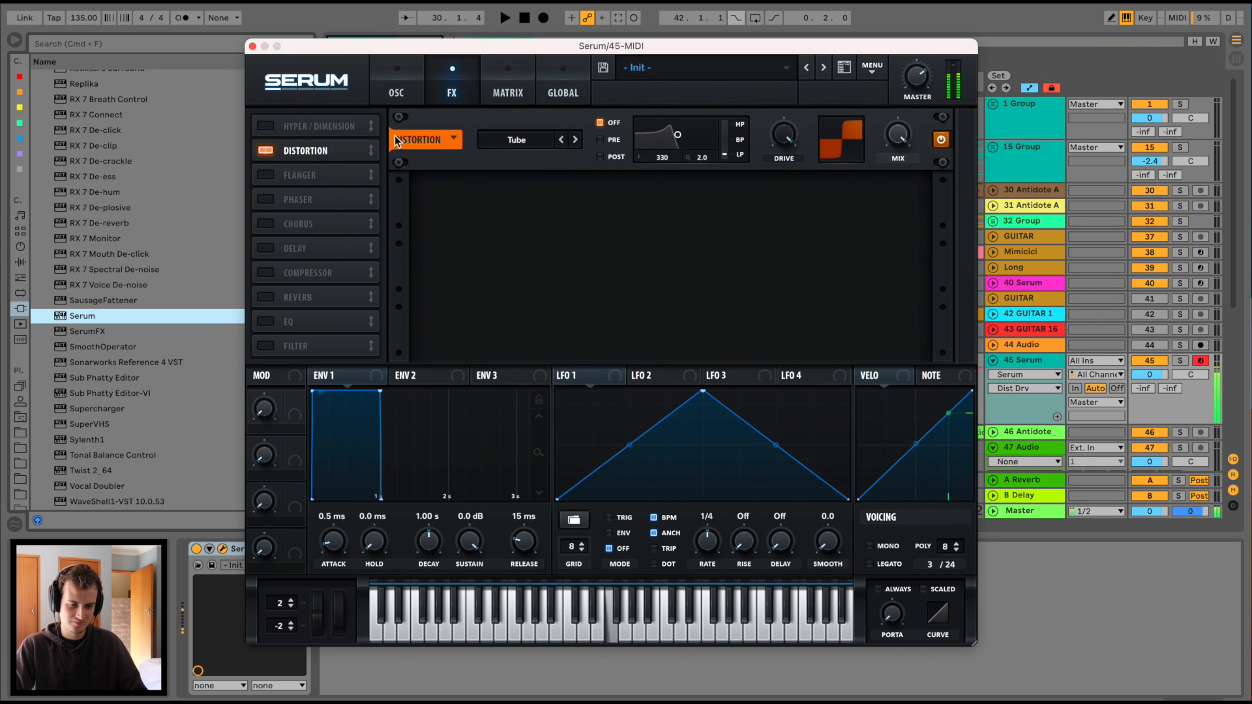
- Enable Hyper/Dimension with 2 unison voices and a 36% hyper mix, and raise the Dimension size and mix
left_click(266, 125)
left_click_drag(701, 135, 702, 149)
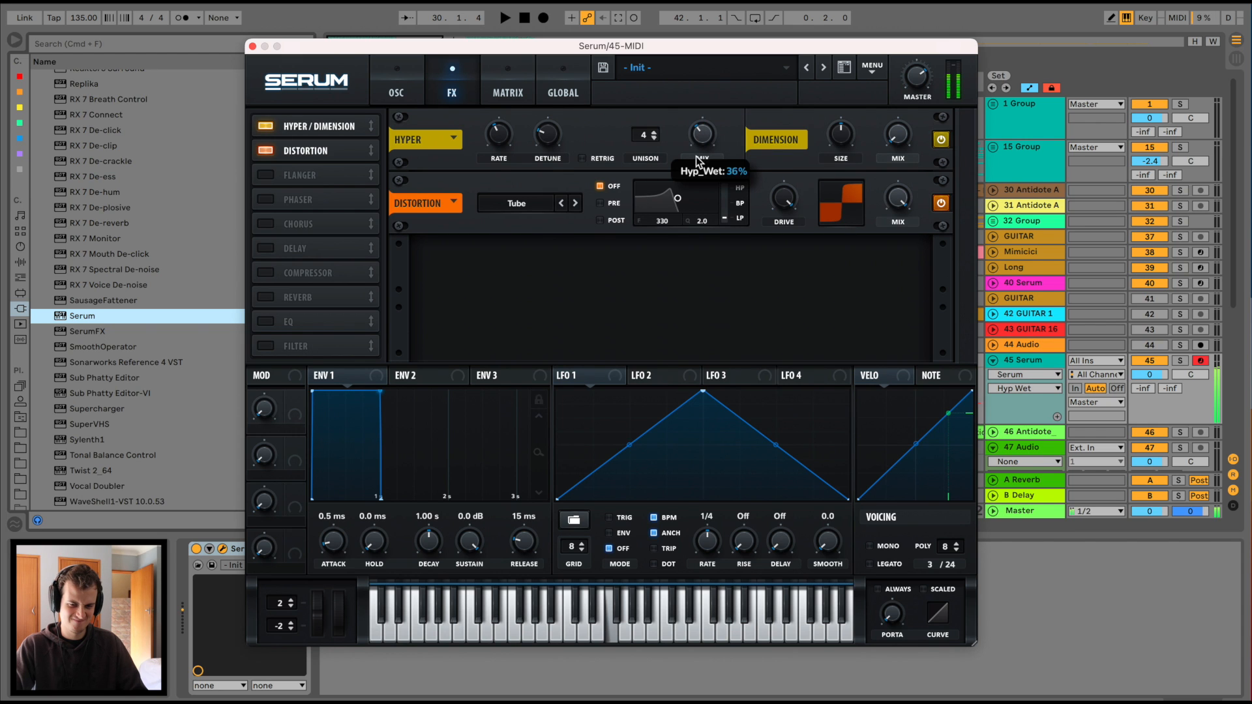
left_click_drag(872, 96, 891, 71)
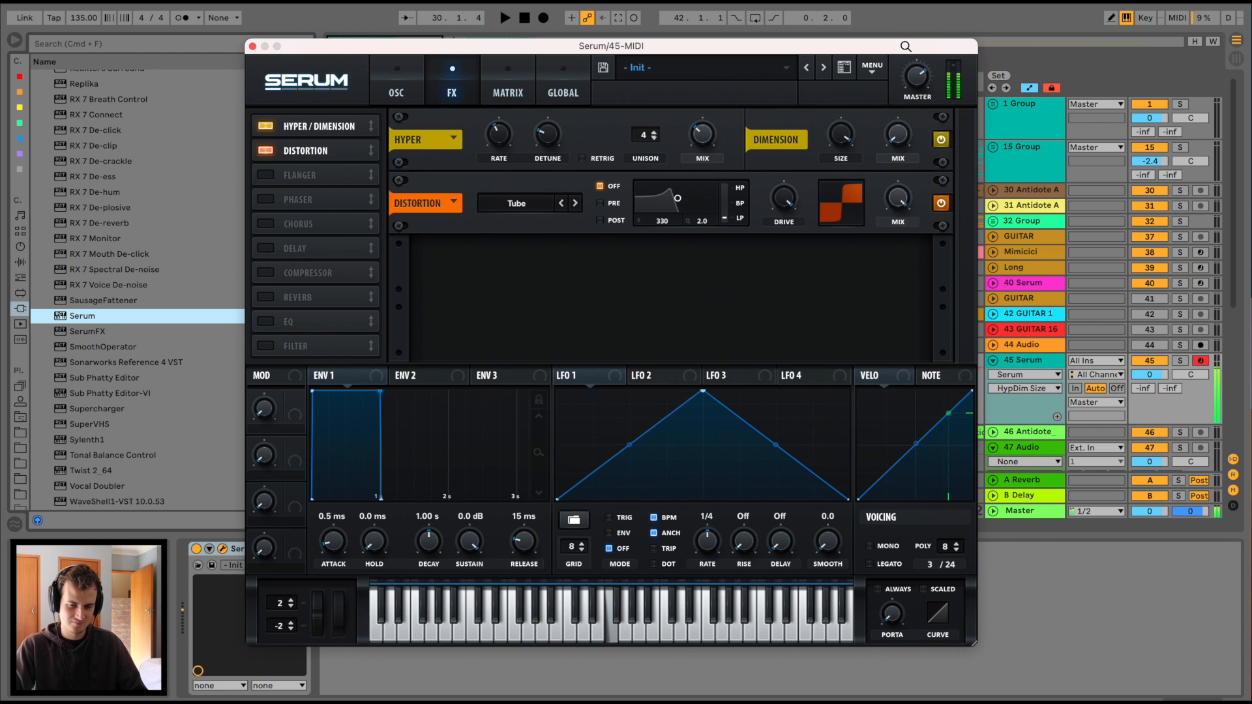
left_click_drag(703, 143, 711, 121)
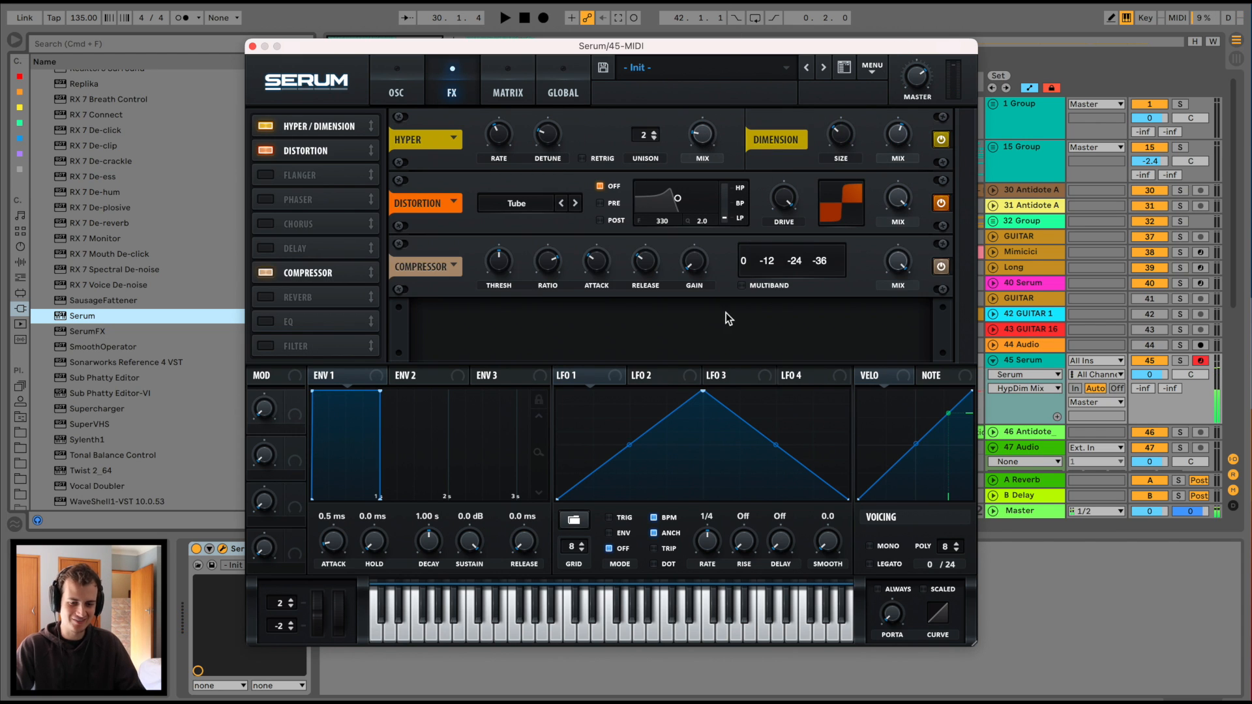
- Set Serum's multiband compressor gain to 11.5 dB and enable the Hall reverb with a higher mix
left_click_drag(695, 261, 688, 200)
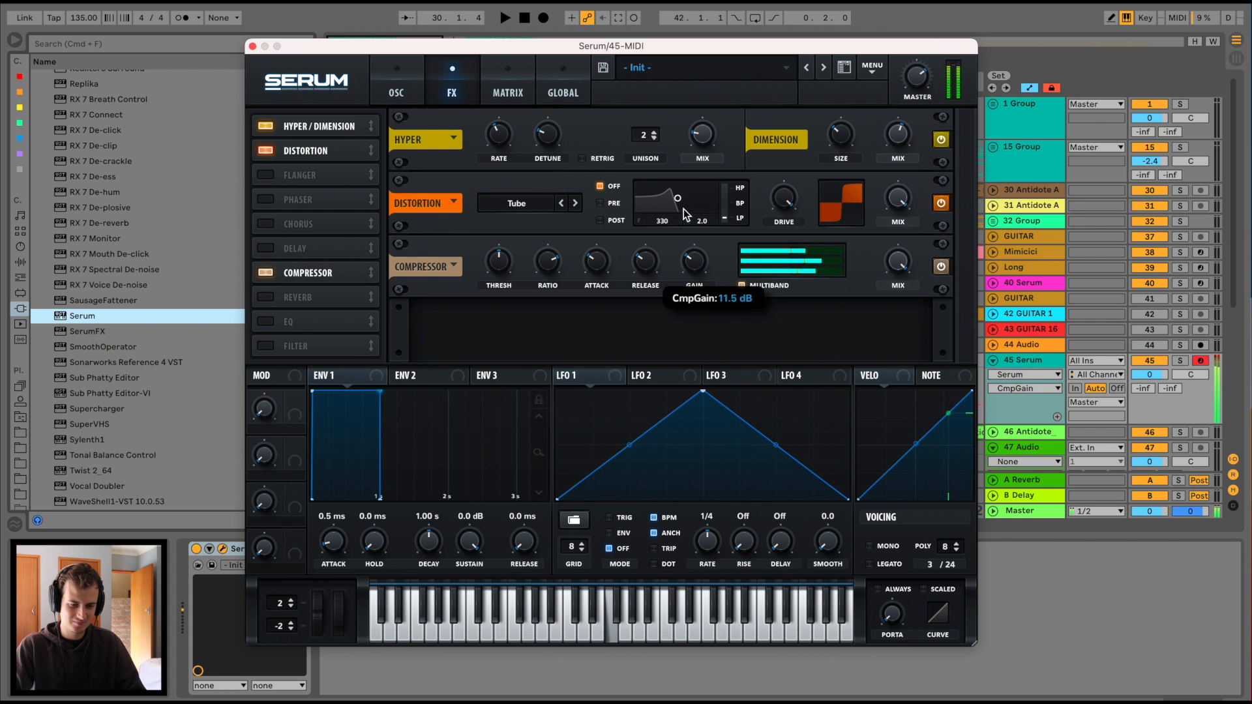
left_click(332, 297)
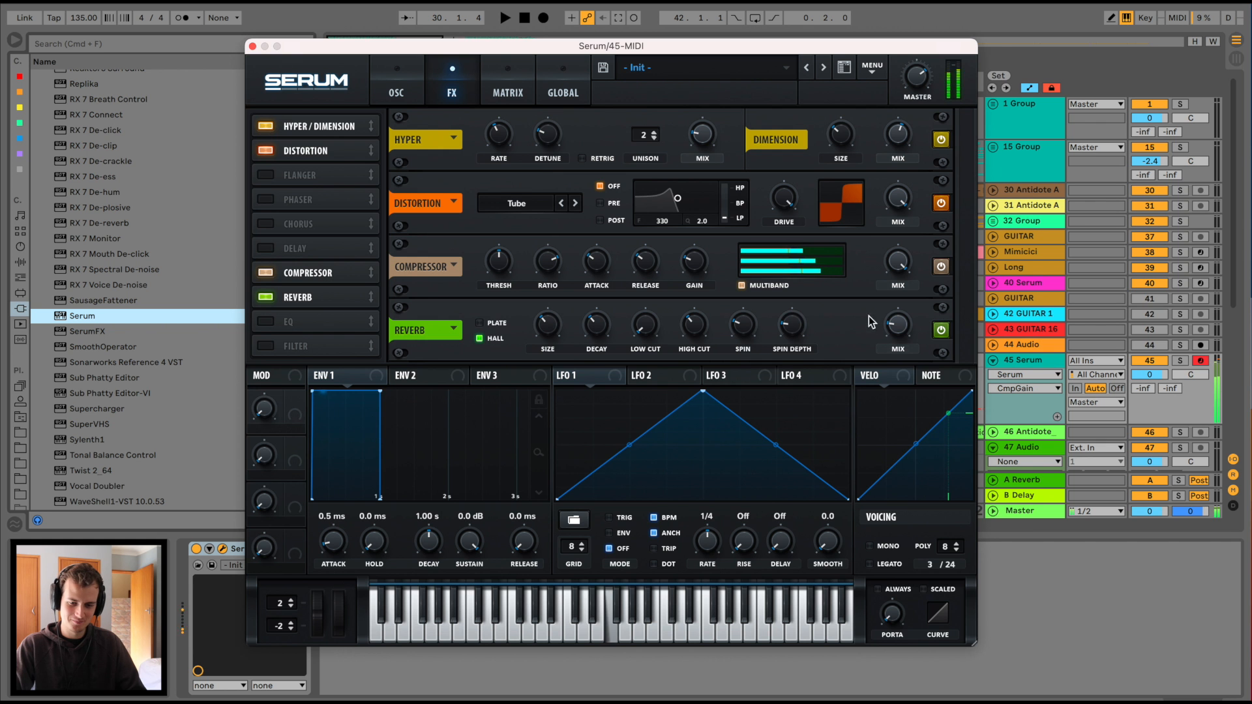
left_click(898, 324)
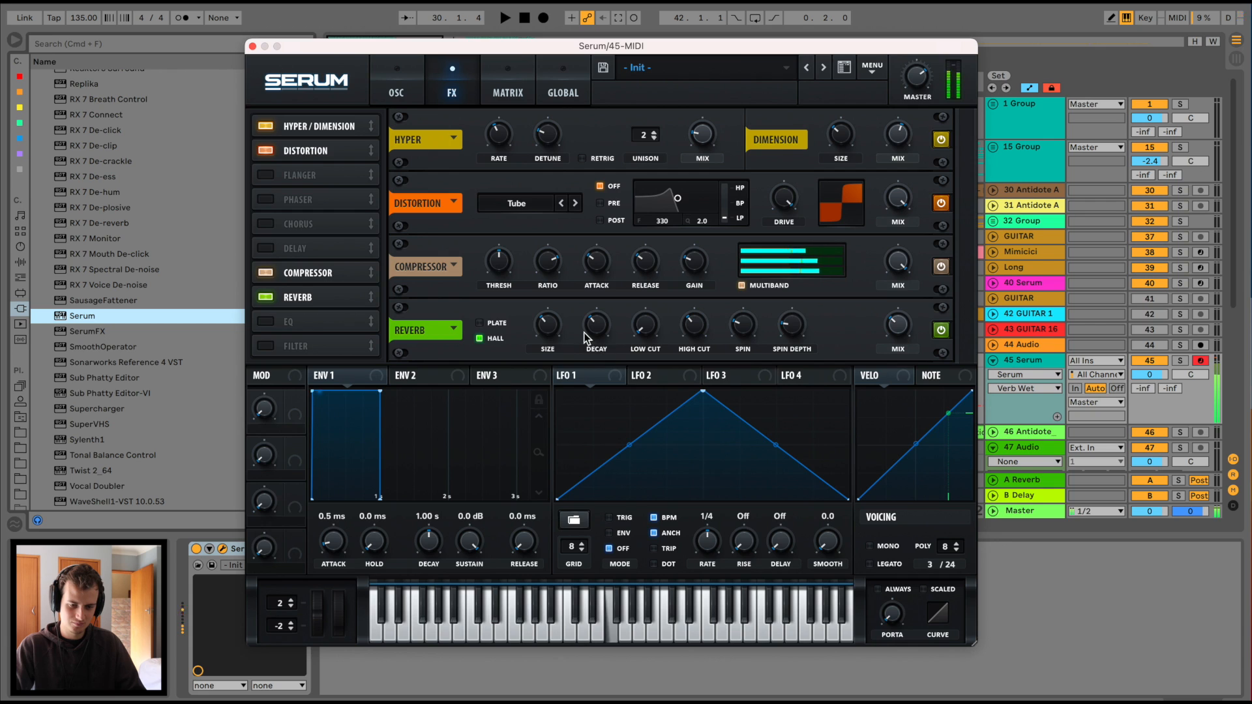
- Copy the 4.67:1 sidechain Compressor from 32 Group onto the 45 Serum track after Serum
left_click(1039, 221)
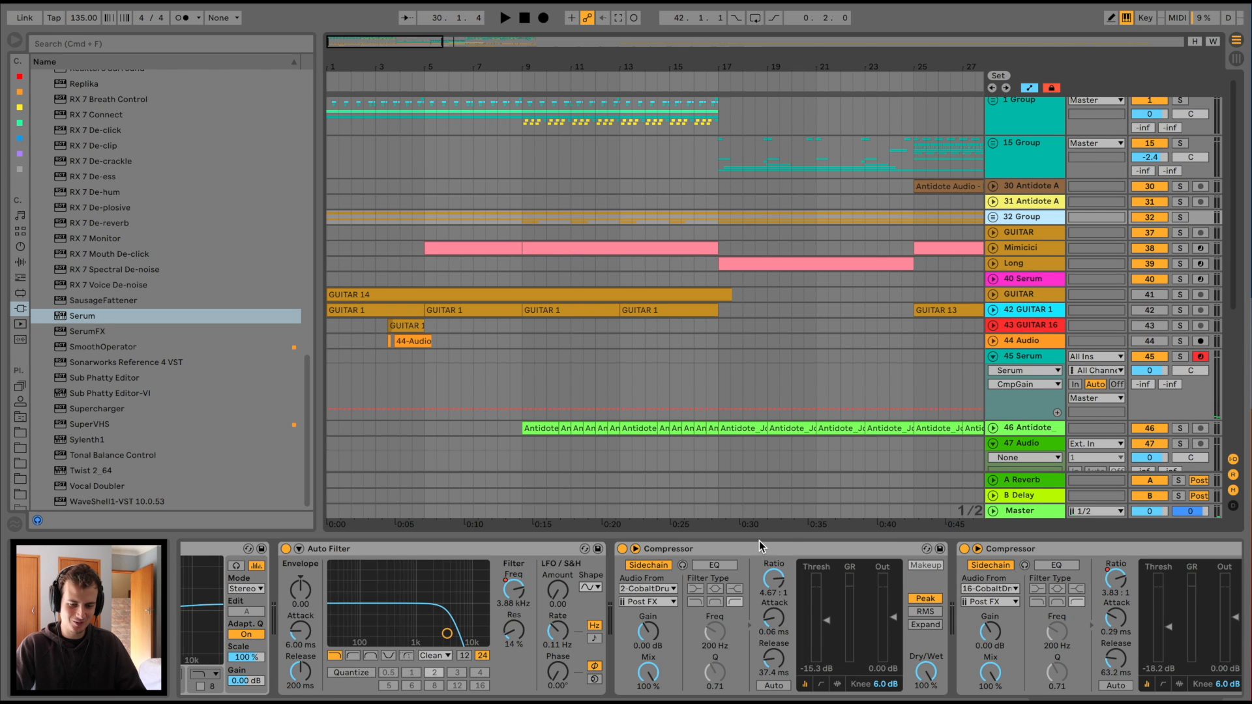
left_click(711, 543)
left_click(330, 352)
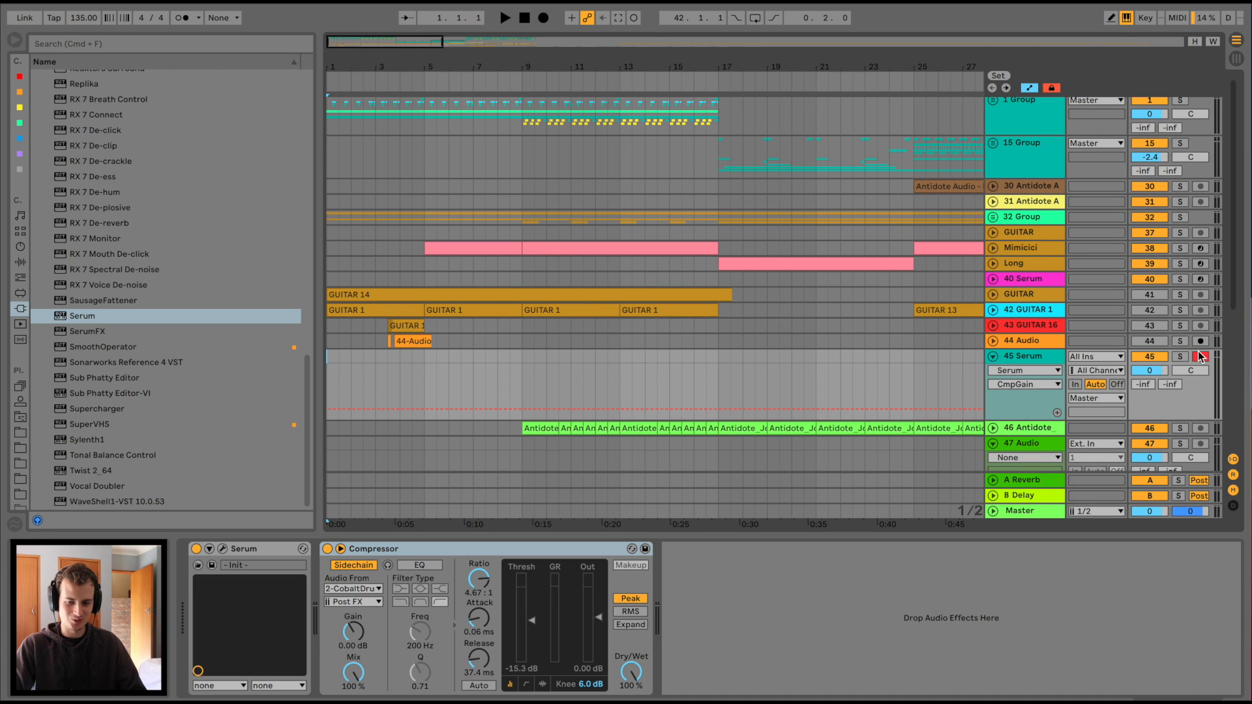
- Play the arrangement and capture the performed Serum lead as MIDI on the 45 Serum track
key("space")
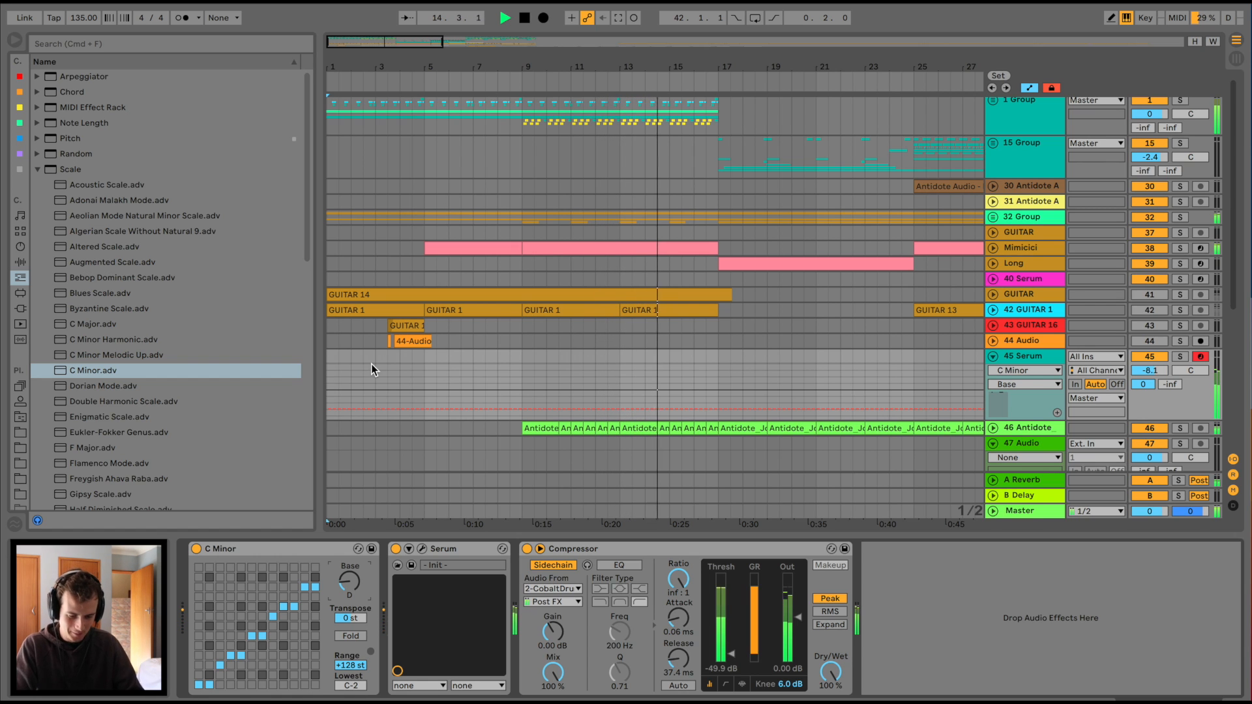
left_click(371, 364)
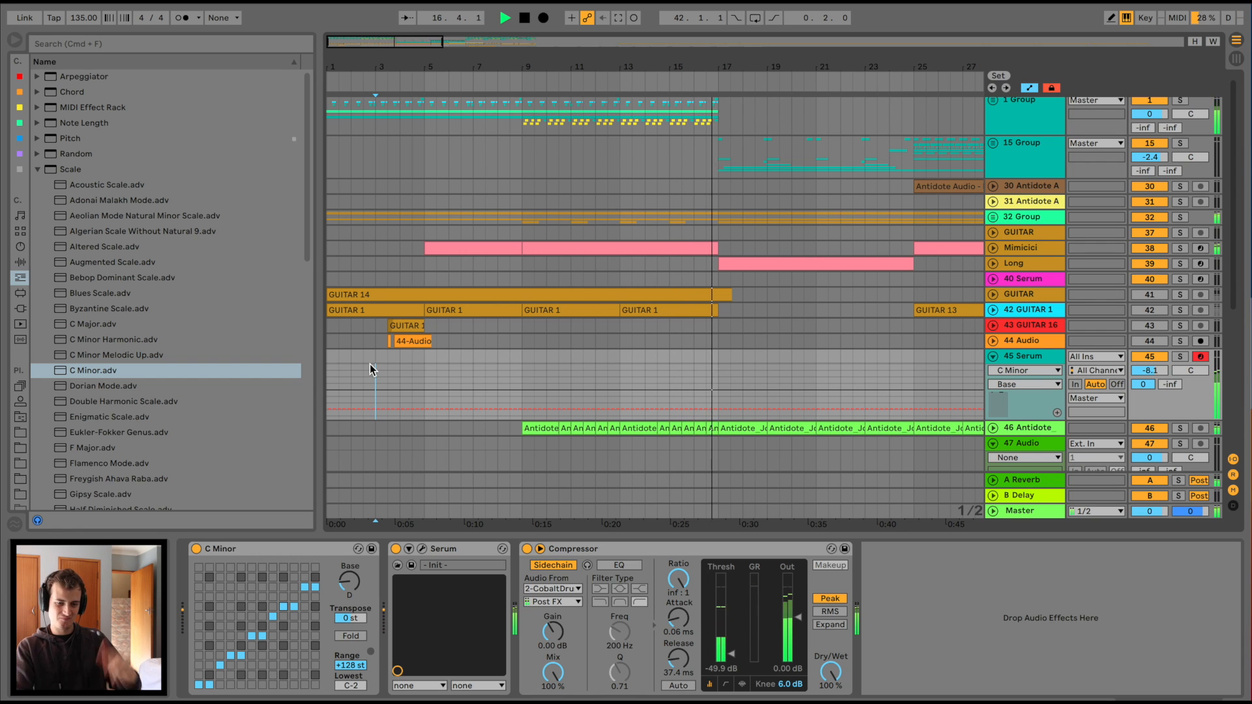
left_click(619, 18)
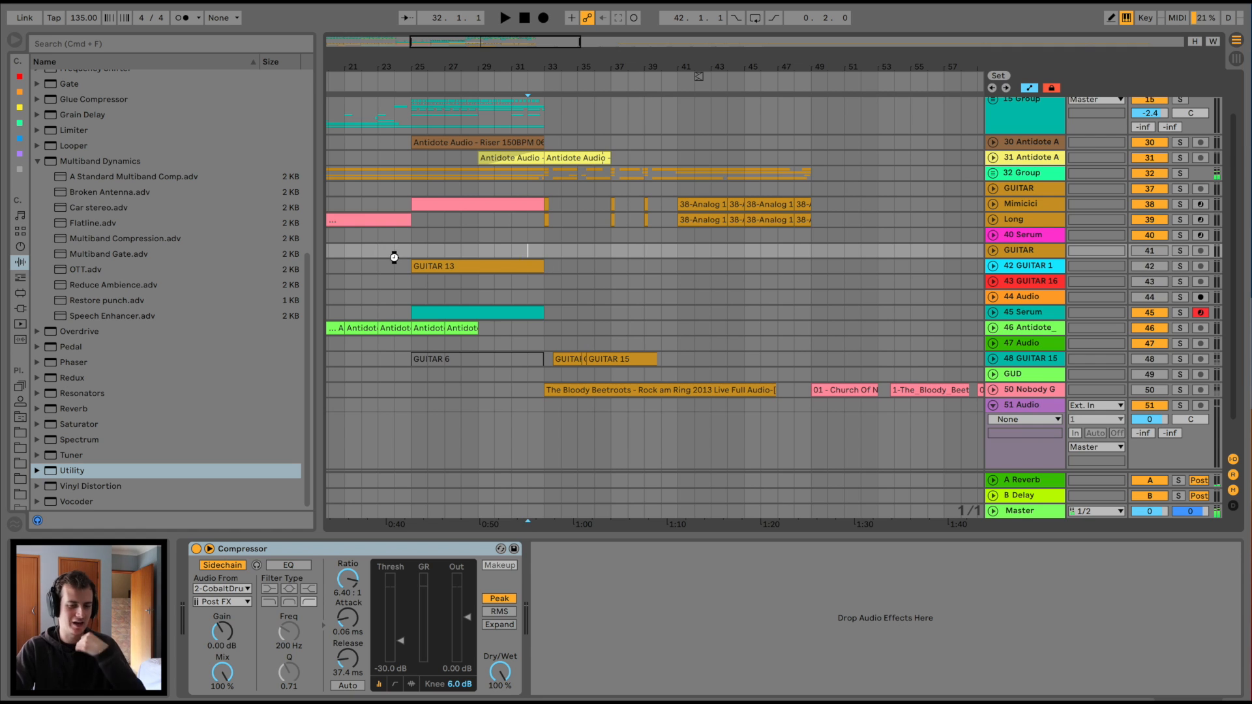
- Insert a new audio track below the guitar tracks, above the Serum lead track
scroll(394, 257, "left", 10)
scroll(394, 257, "up", 3)
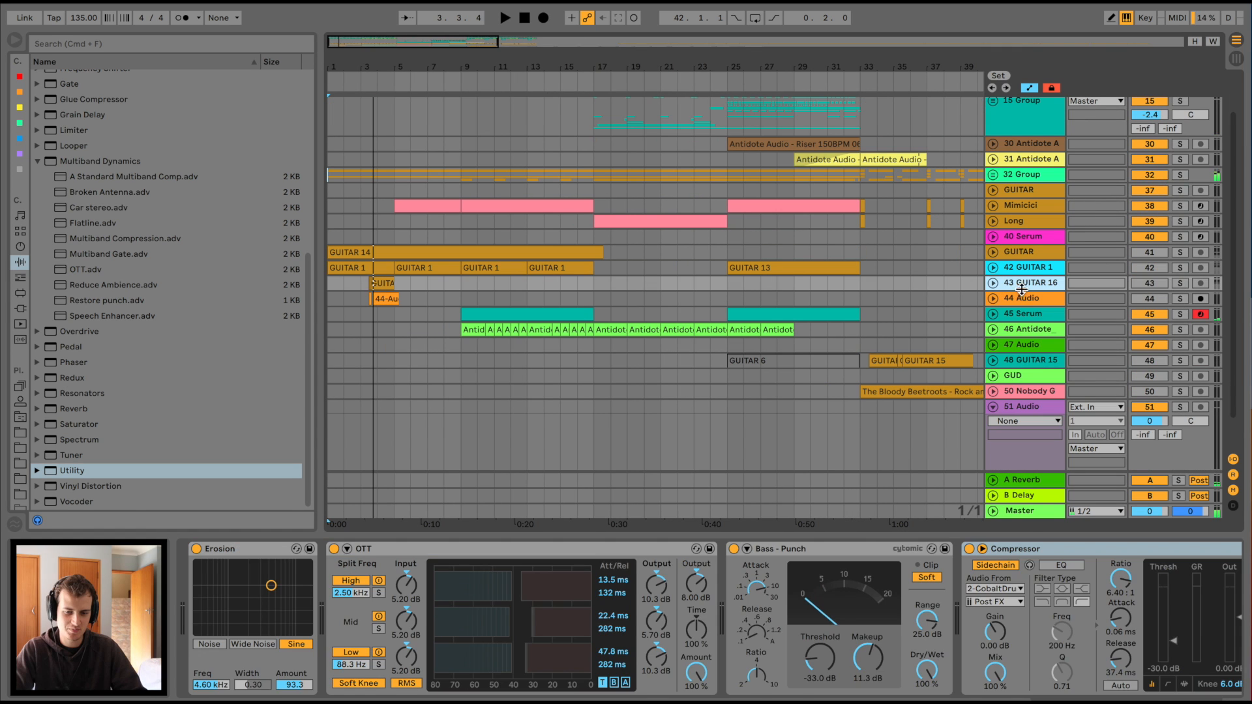
key("super+t")
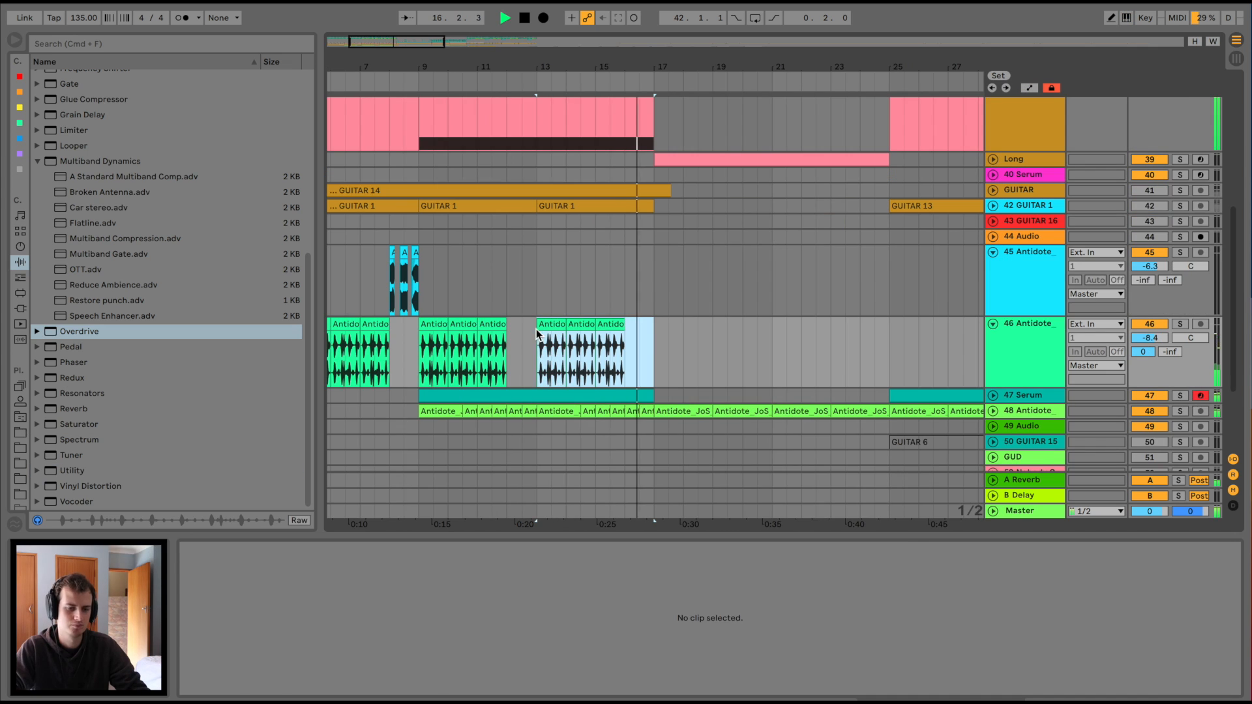
- Duplicate the bar 13 clips on 46 Antidote to bar 17, leaving bars 17 and 18 empty and clips in bars 19 and 20
key("shift+Tab")
key("super+d")
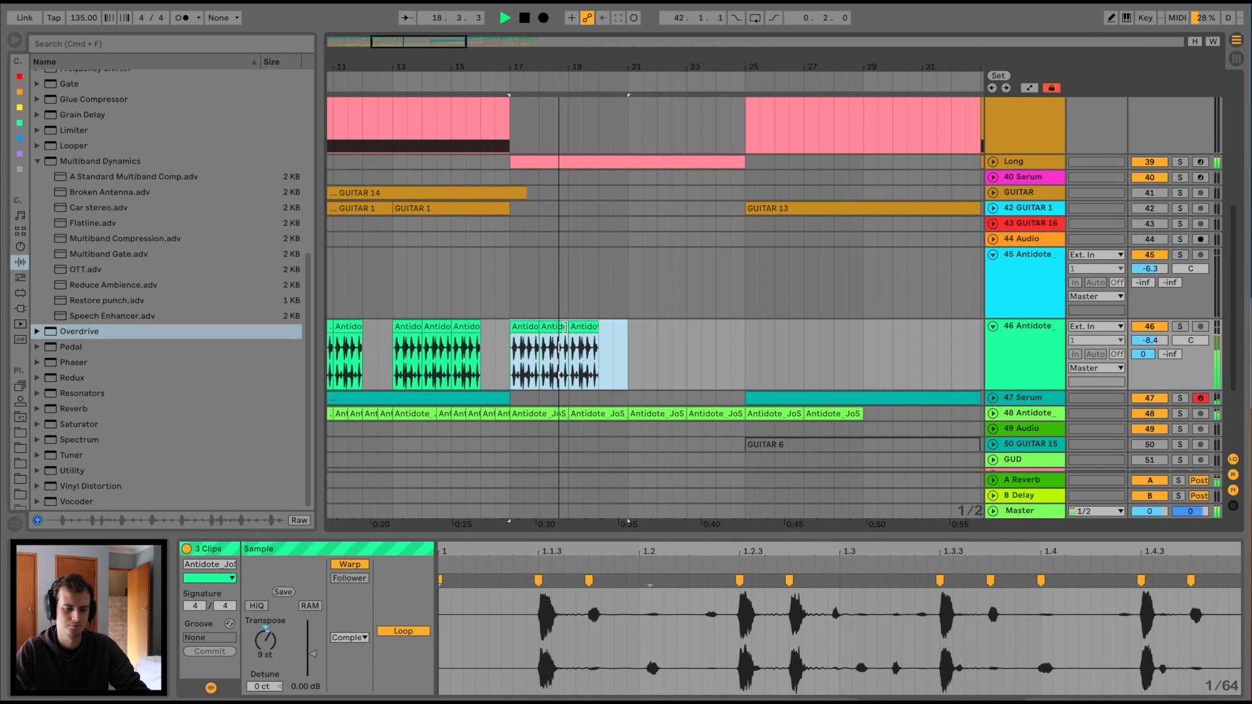
left_click(565, 327)
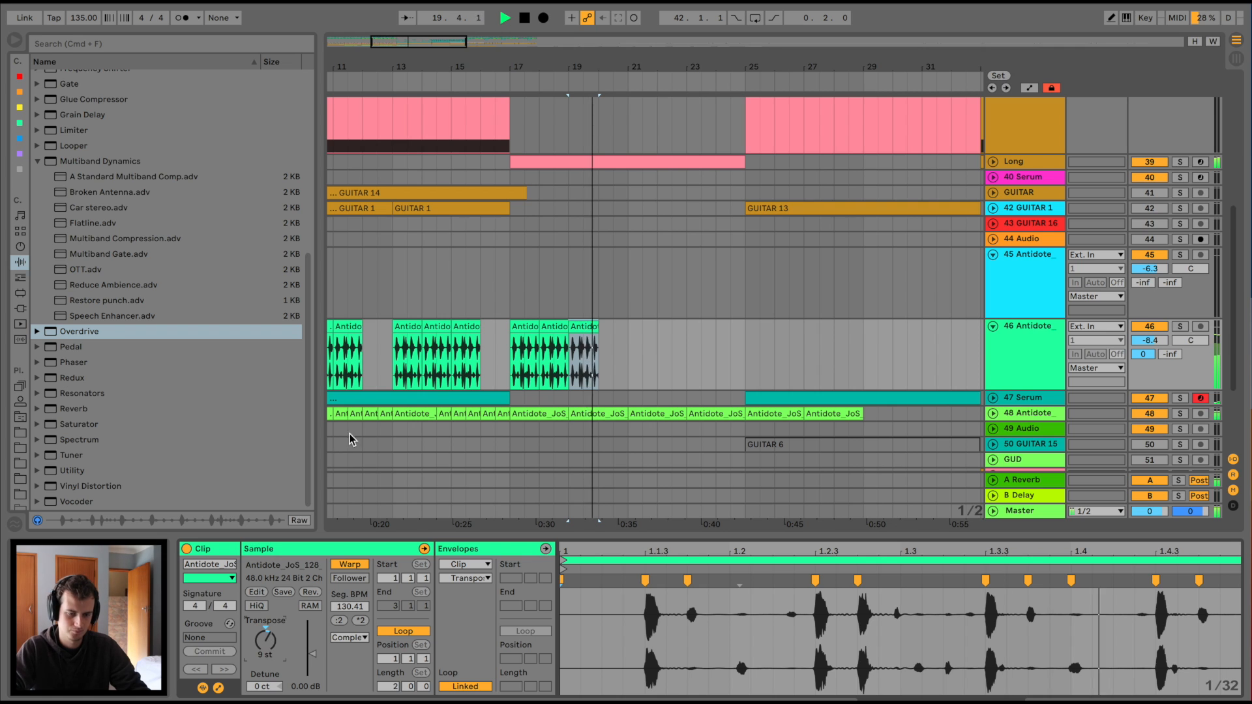
left_click_drag(567, 328, 620, 330)
key("Delete")
left_click(585, 321)
key("super+d")
left_click(520, 330)
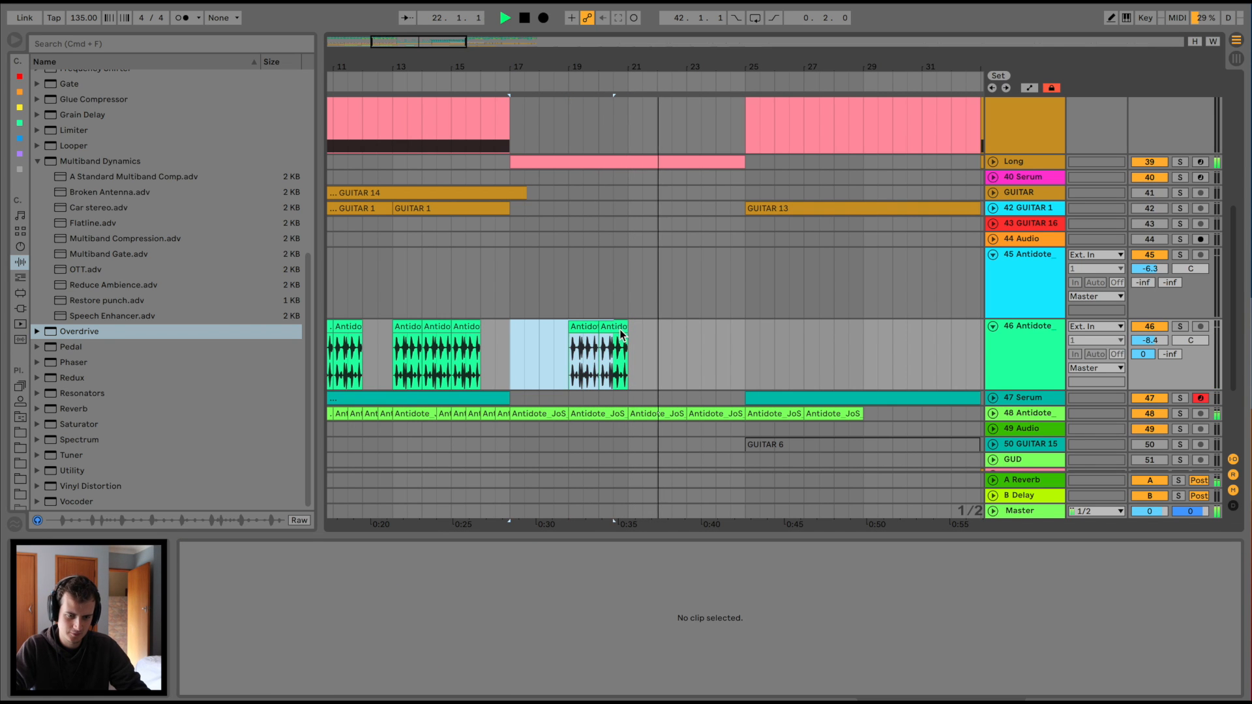
- Duplicate bars 17 to 21 of the 46 Antidote track up to bar 25 and raise its Overdrive Dry/Wet
key("super+d")
left_click(1021, 352)
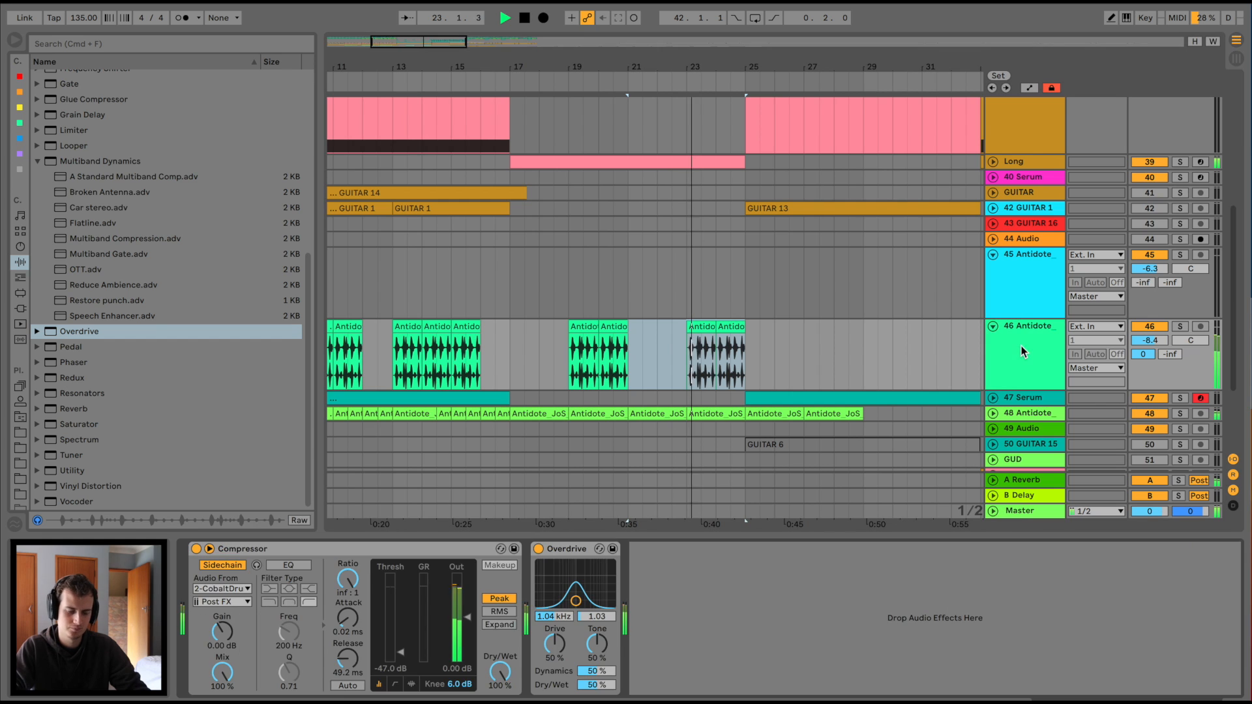
left_click_drag(597, 685, 597, 652)
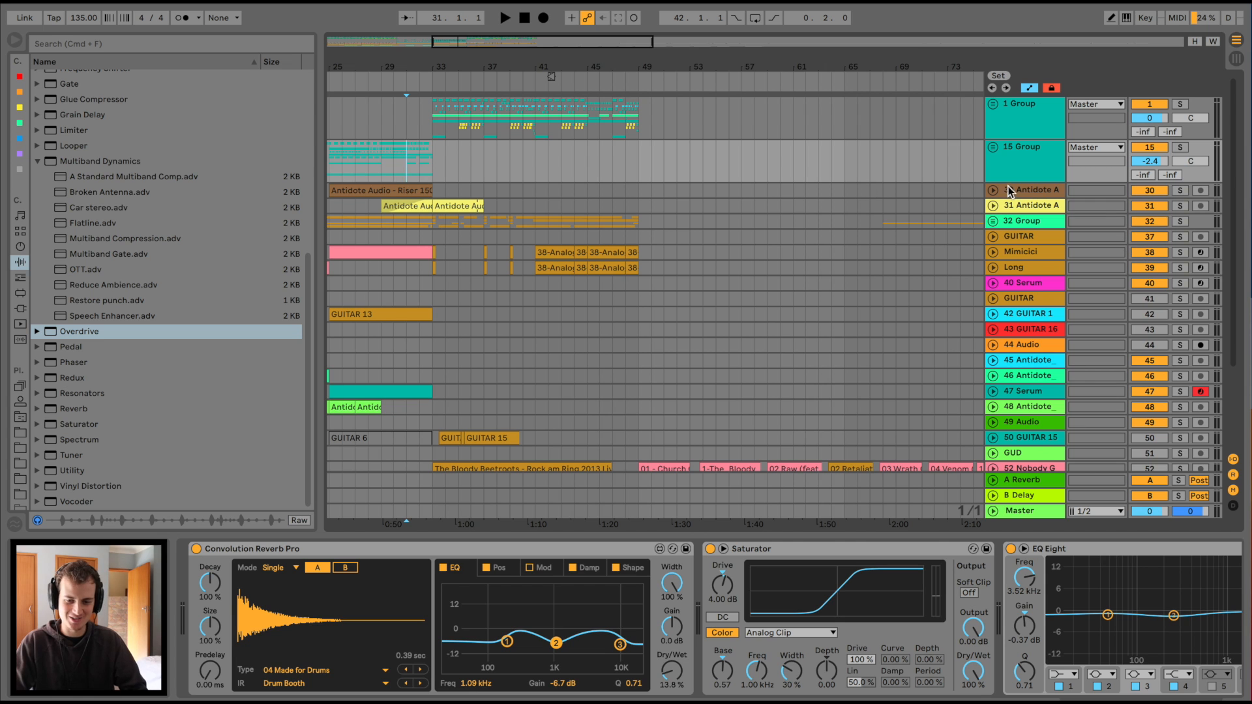
- Play the transition into the drop from around bar 32 to review it
scroll(1033, 244, "down", 2)
scroll(472, 196, "up", 2)
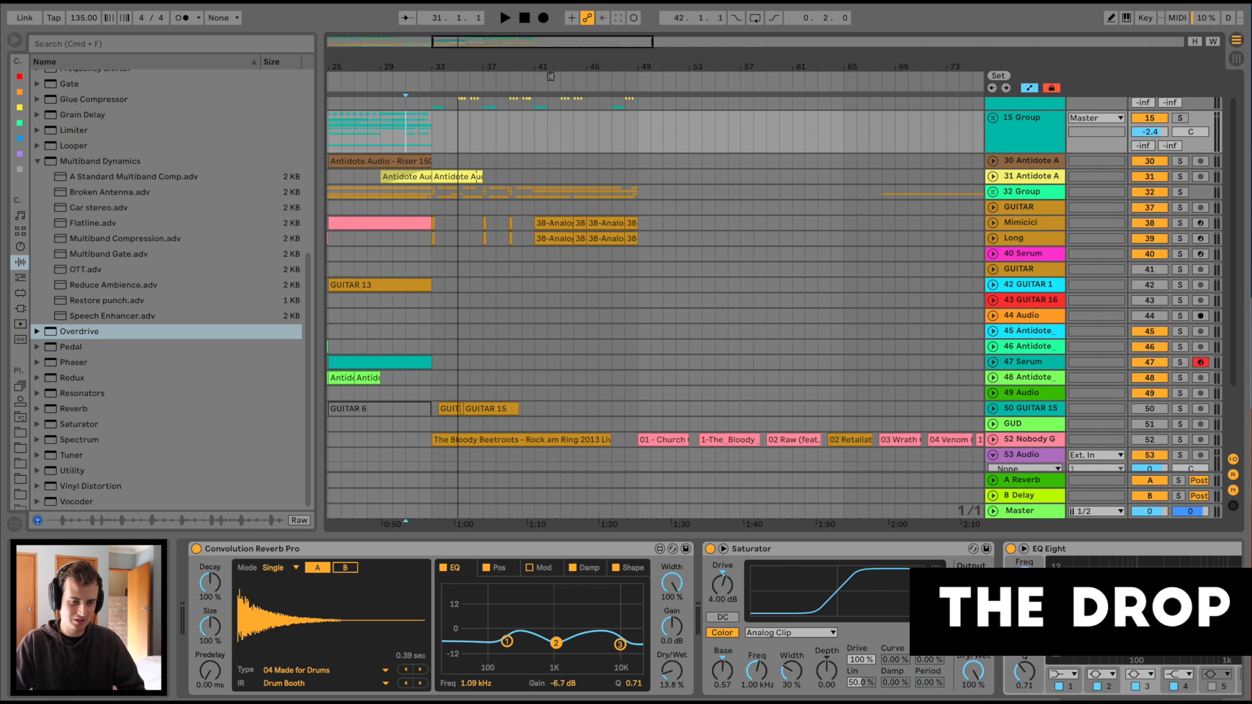
left_click(407, 191)
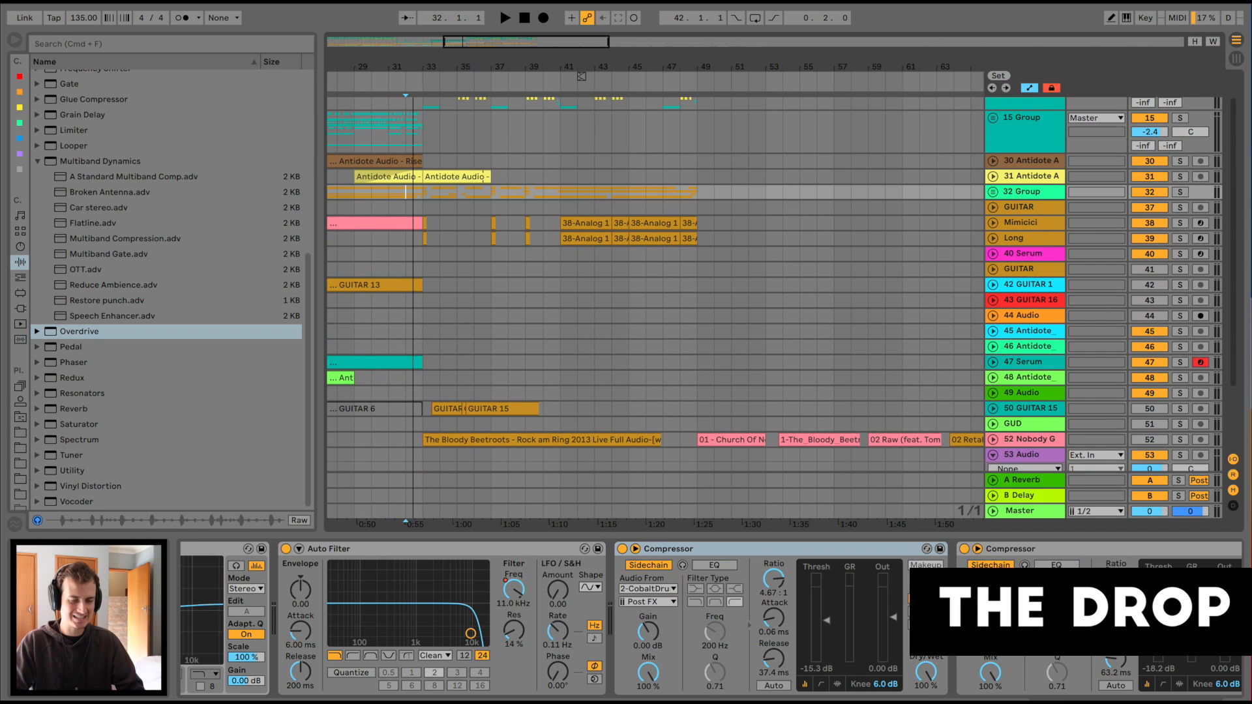
left_click_drag(413, 57, 413, 98)
key("space")
- Add a Serum MIDI track below 32 Group and play in a two-bar part from bar 33
left_click(1031, 193)
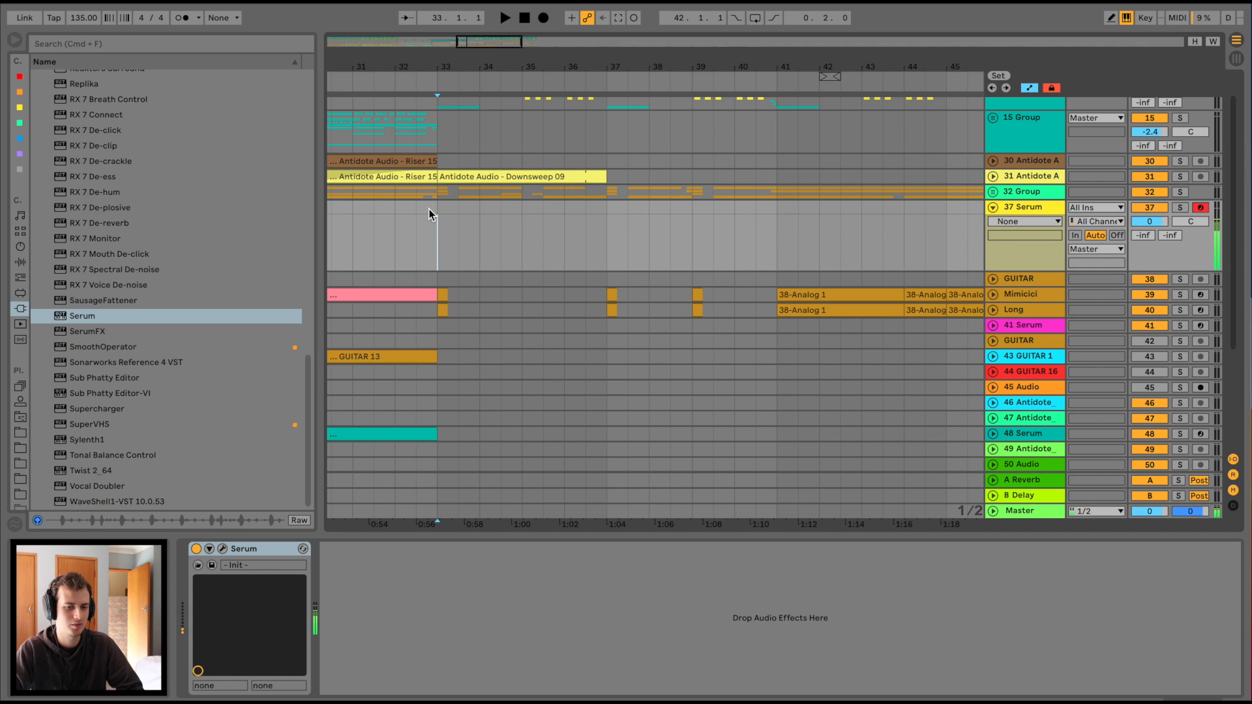
key("space")
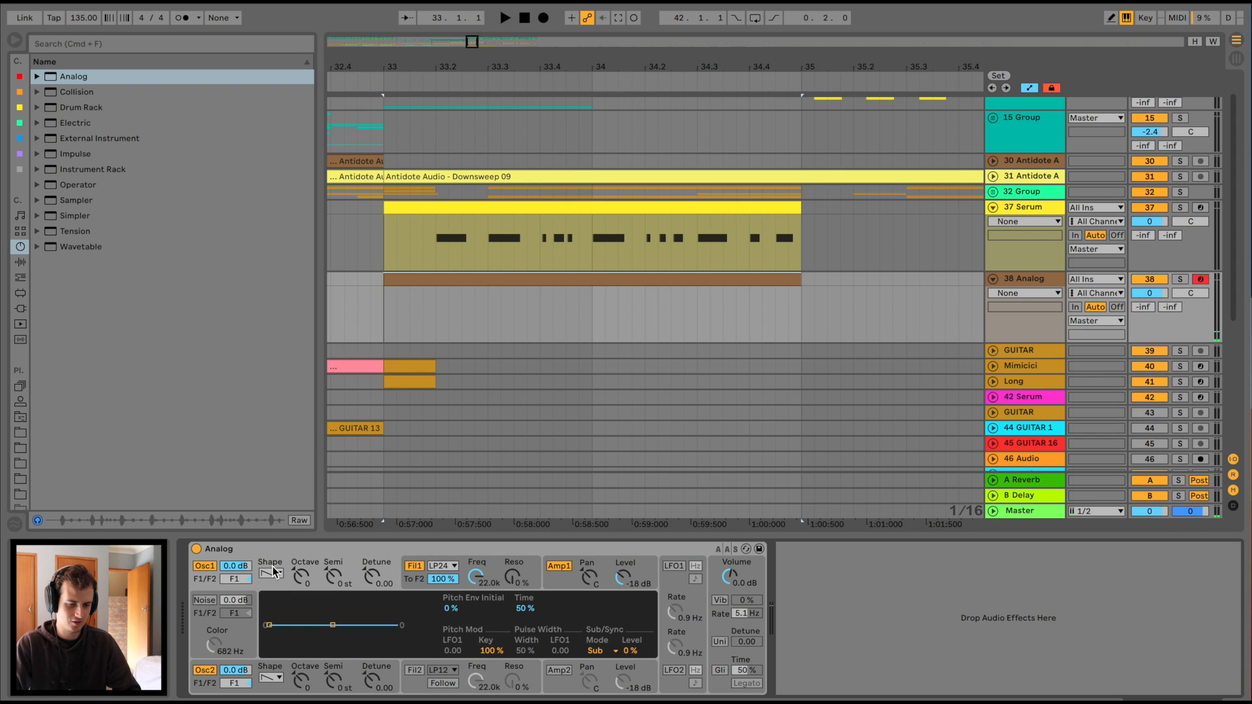
- Set Analog's oscillator 1 to a sine, disable oscillator 2, and set the Amp1 envelope's sustain to 1.00 and release to 5 ms
left_click(271, 574)
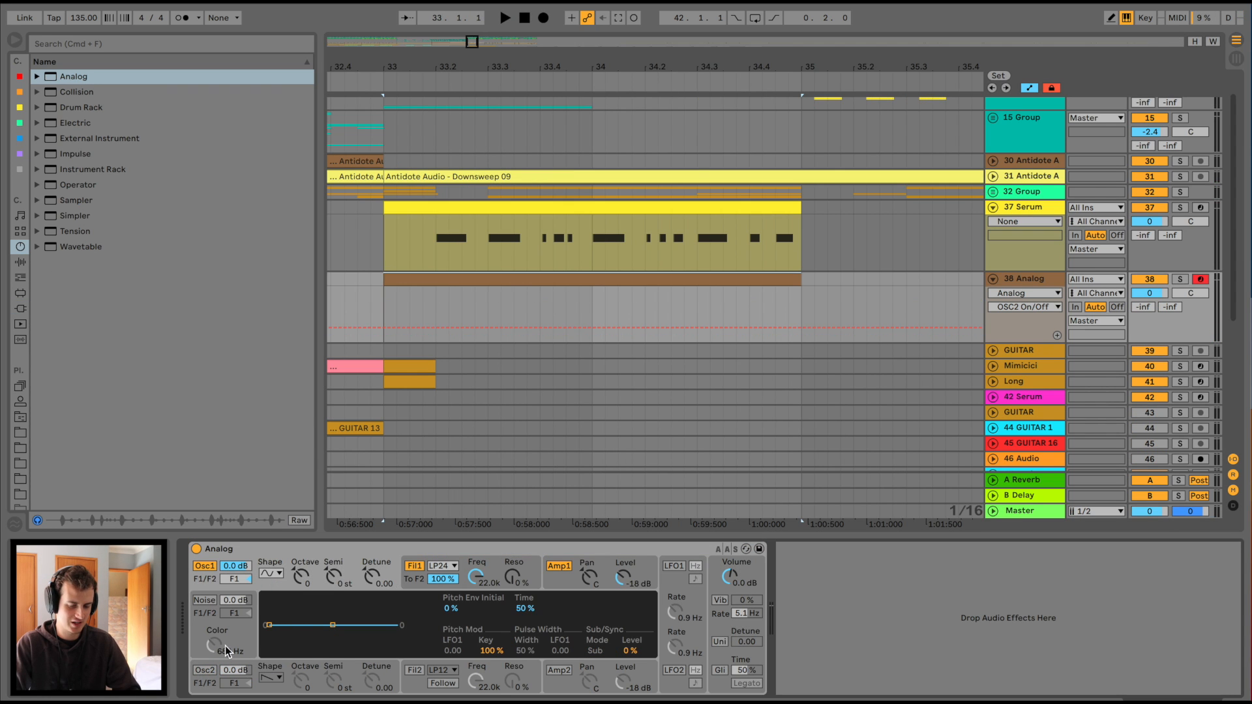
left_click(551, 580)
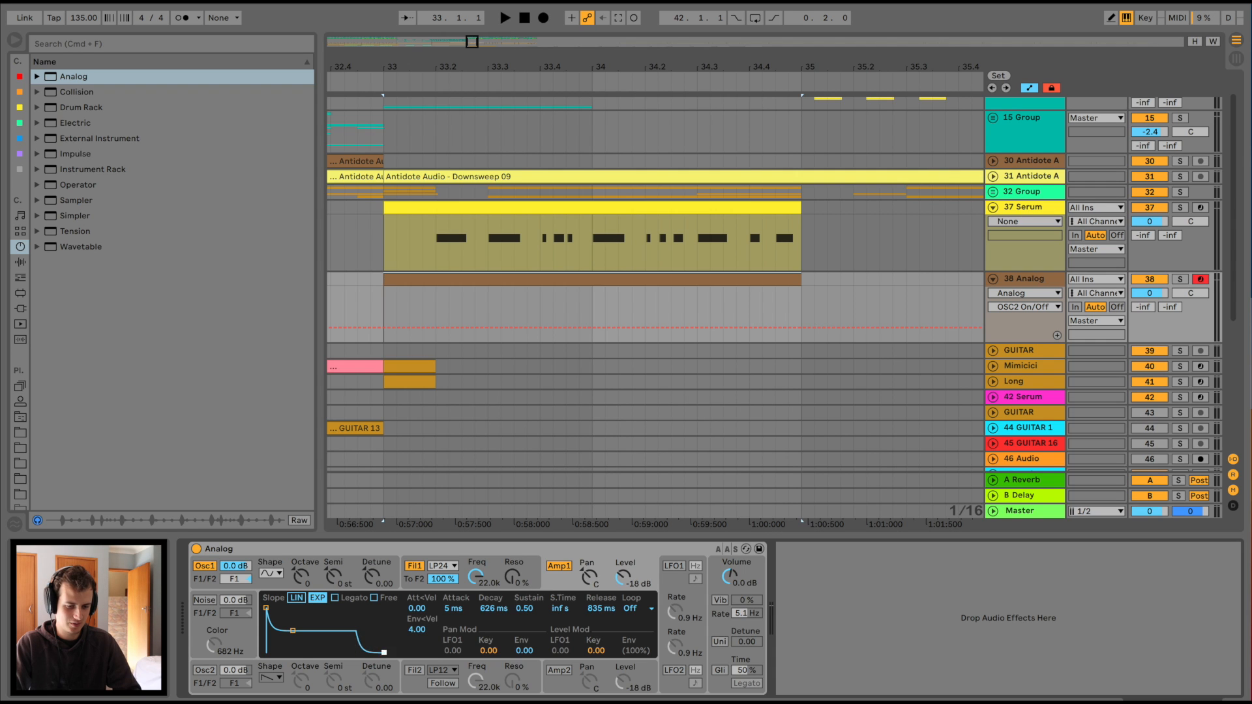
- Add an Overdrive after Analog on track 38, with its filter at 50.0 Hz and bandwidth 0.50
left_click(20, 262)
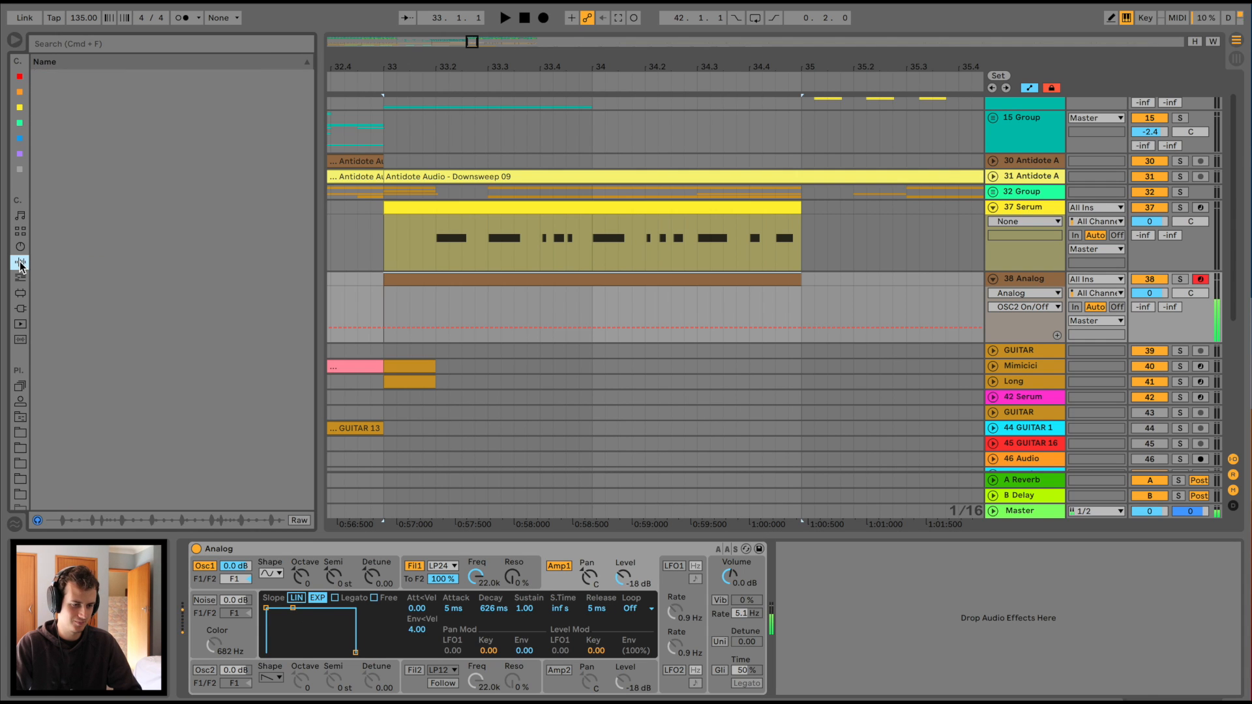
left_click_drag(100, 333, 867, 594)
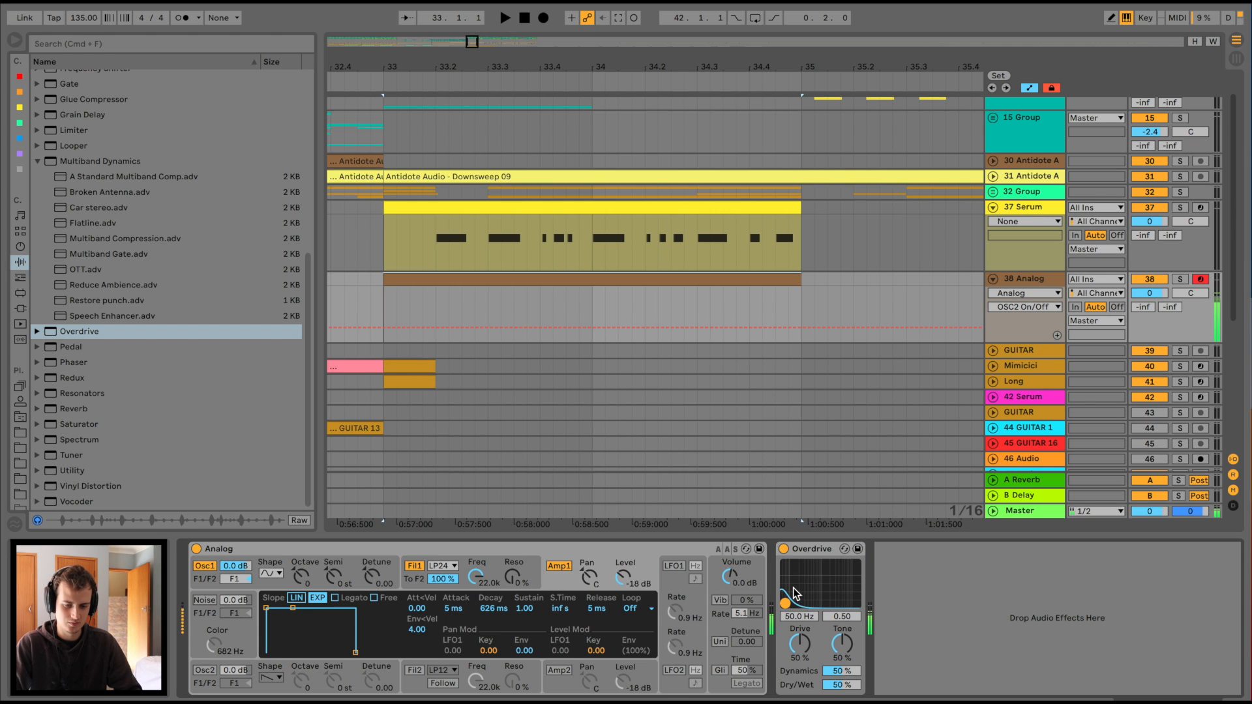
- Shorten the third D0 note in the 38 Analog clip and add a longer D0 note right after it
left_click(1029, 207)
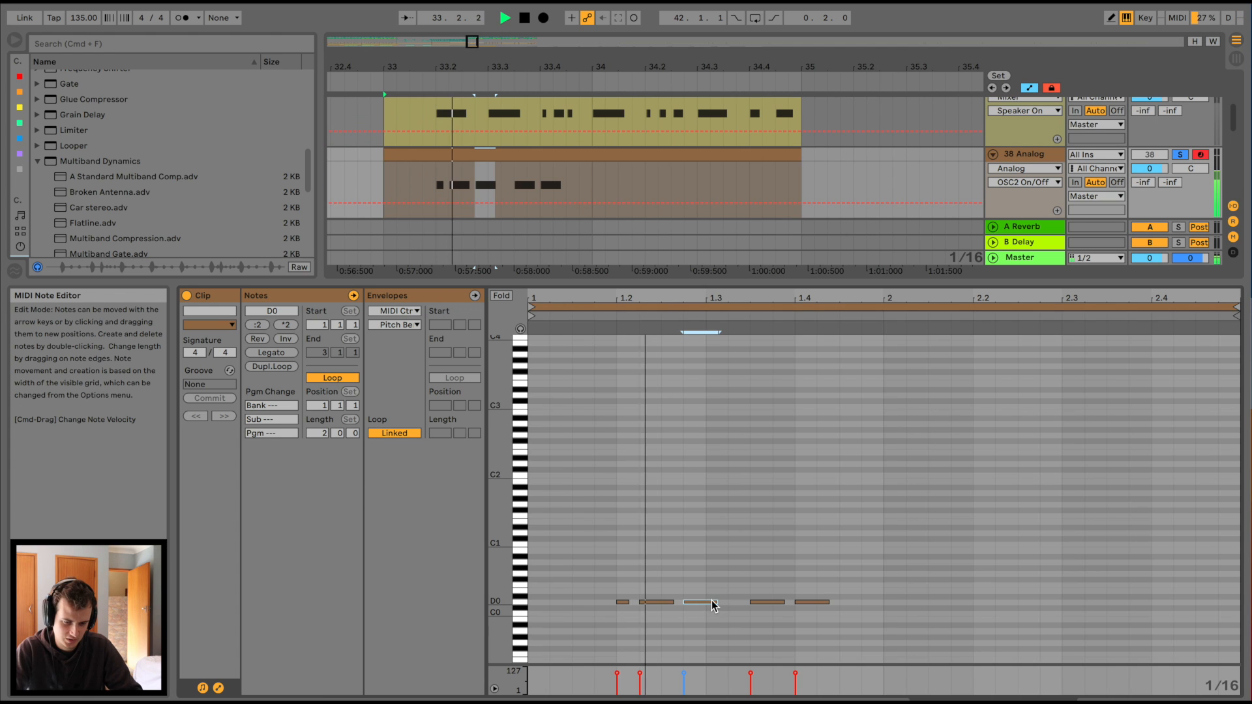
key("space")
left_click_drag(716, 602, 697, 602)
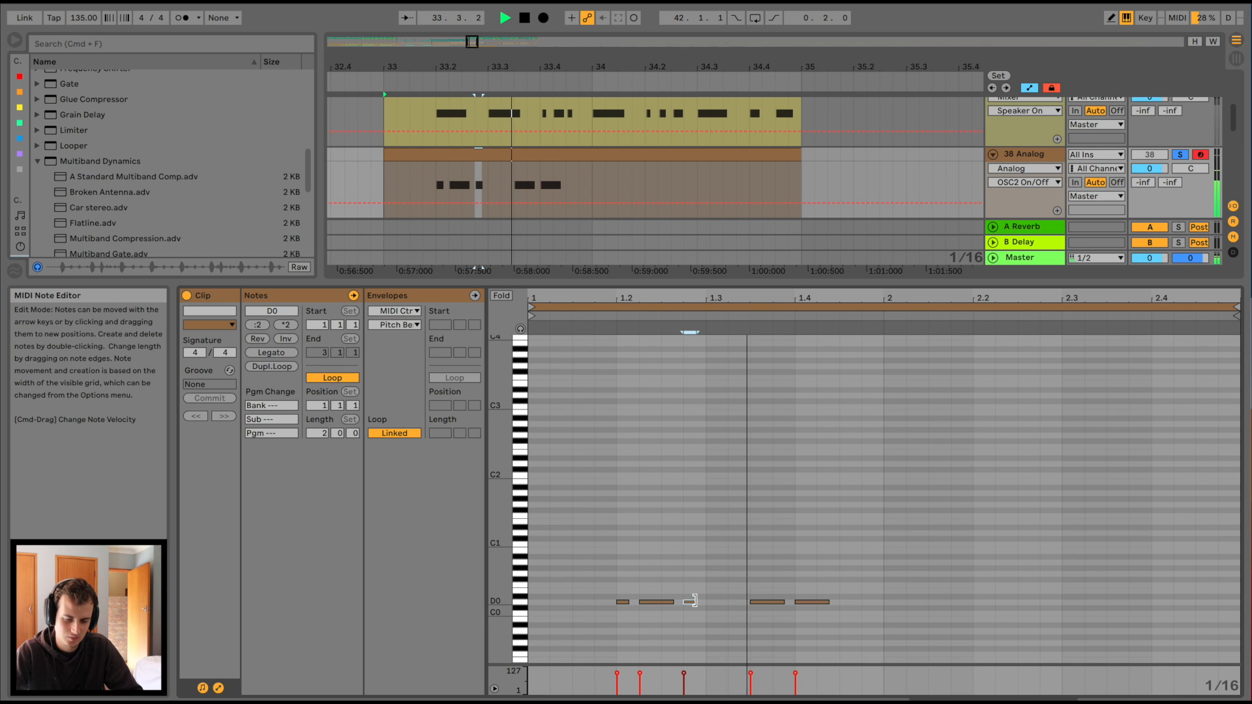
key("space")
double_click(716, 602)
left_click_drag(724, 601, 752, 601)
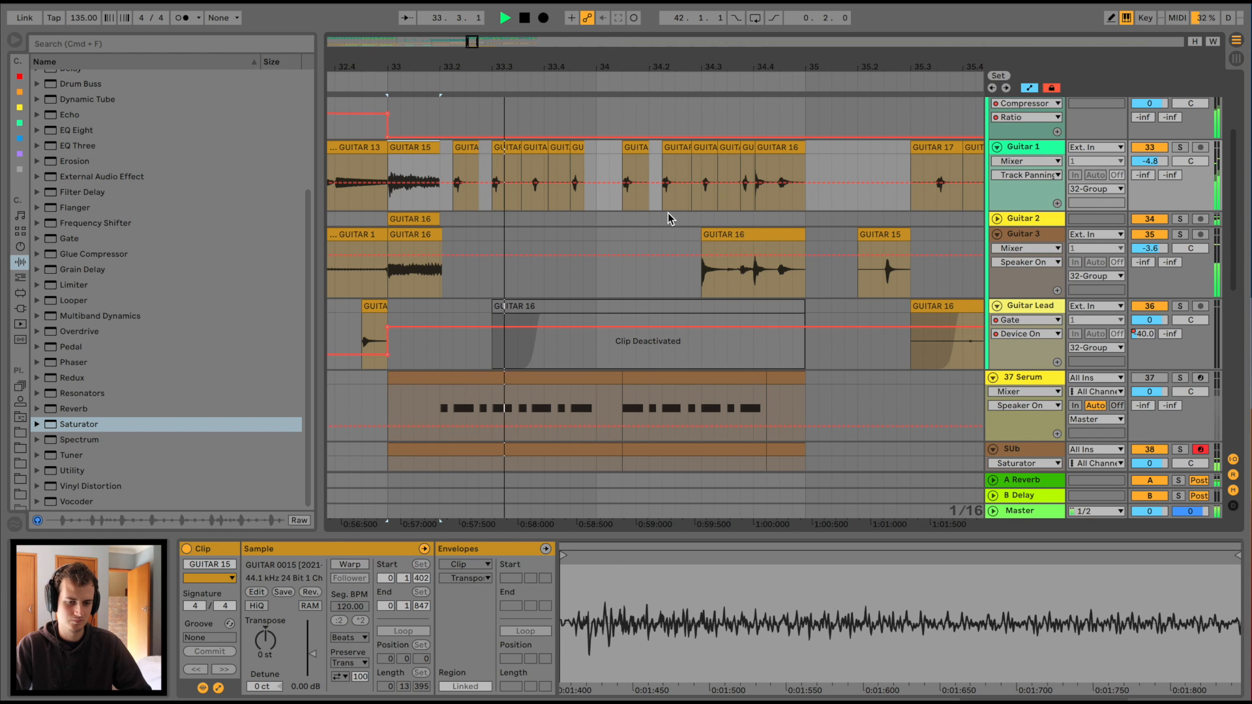
- Fold the Guitar Lead and Guitar 3 tracks
left_click(996, 306)
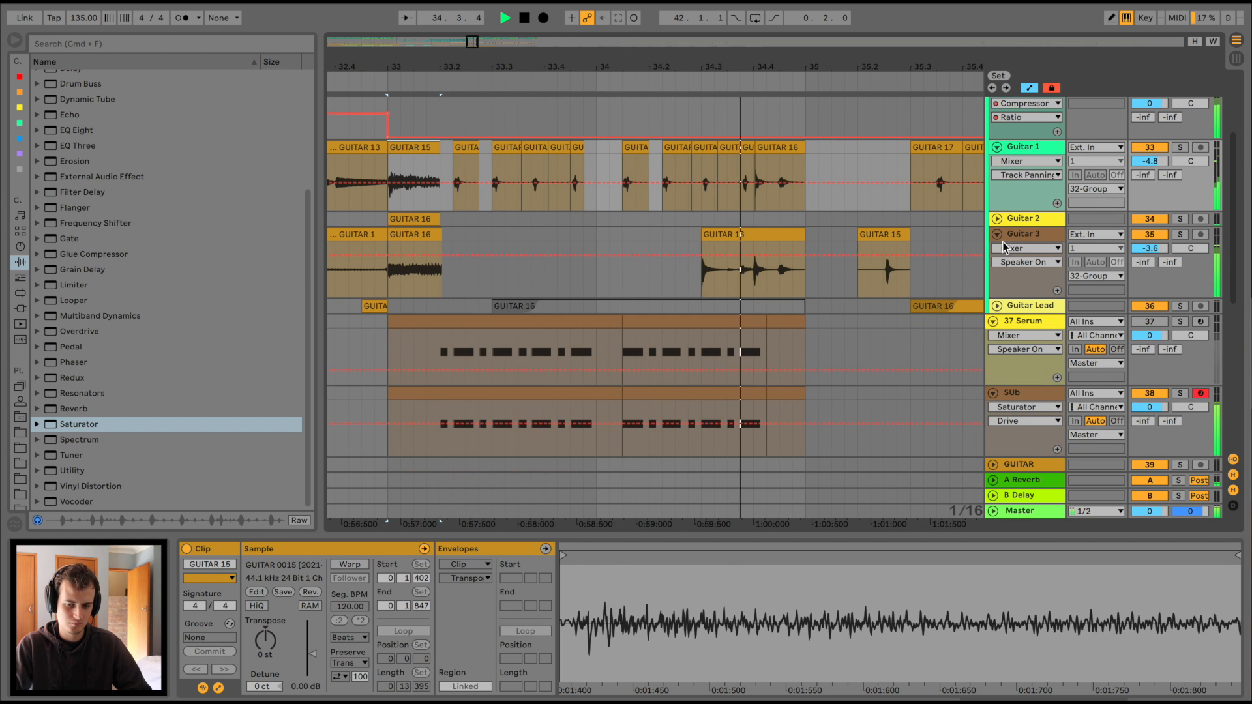
left_click(997, 234)
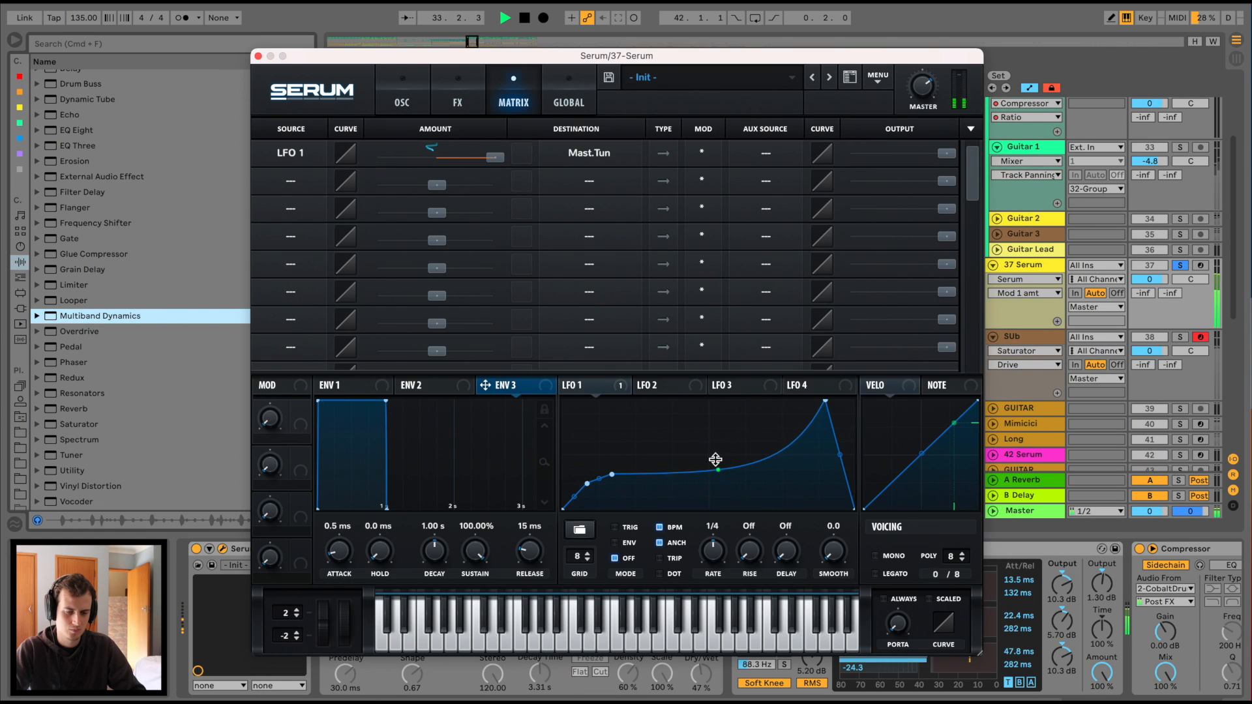
- Bend the long rising segment of LFO 1 upward in the 37 Serum patch and return to that track's devices
left_click_drag(719, 471, 718, 419)
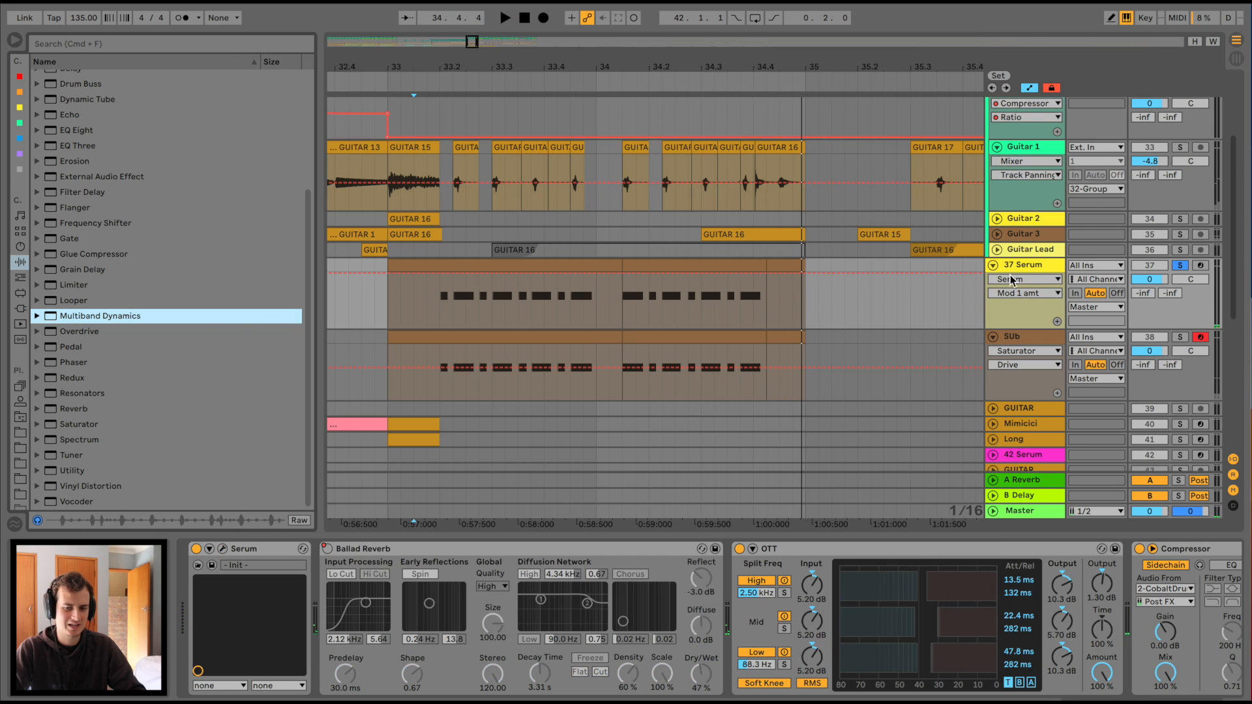
left_click(1018, 269)
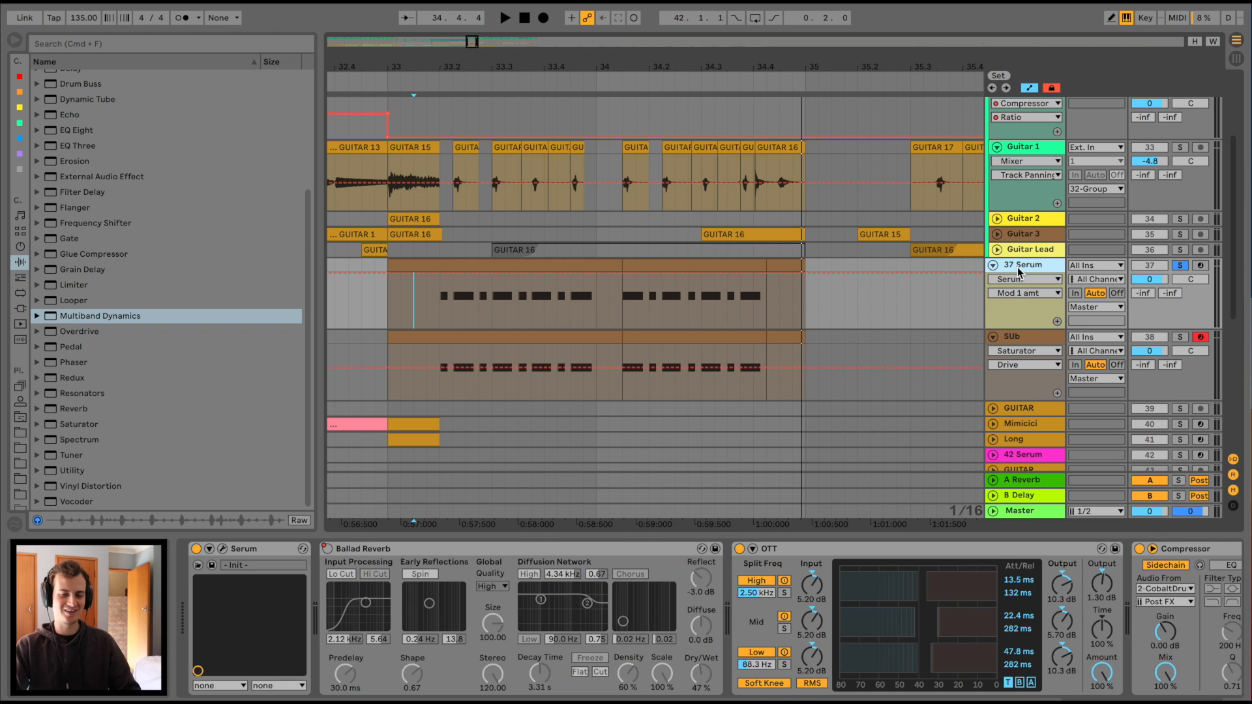
- Duplicate the 37 Serum track and try another iZotope Trash 2 preset on the original during playback
key("ctrl+d")
key("space")
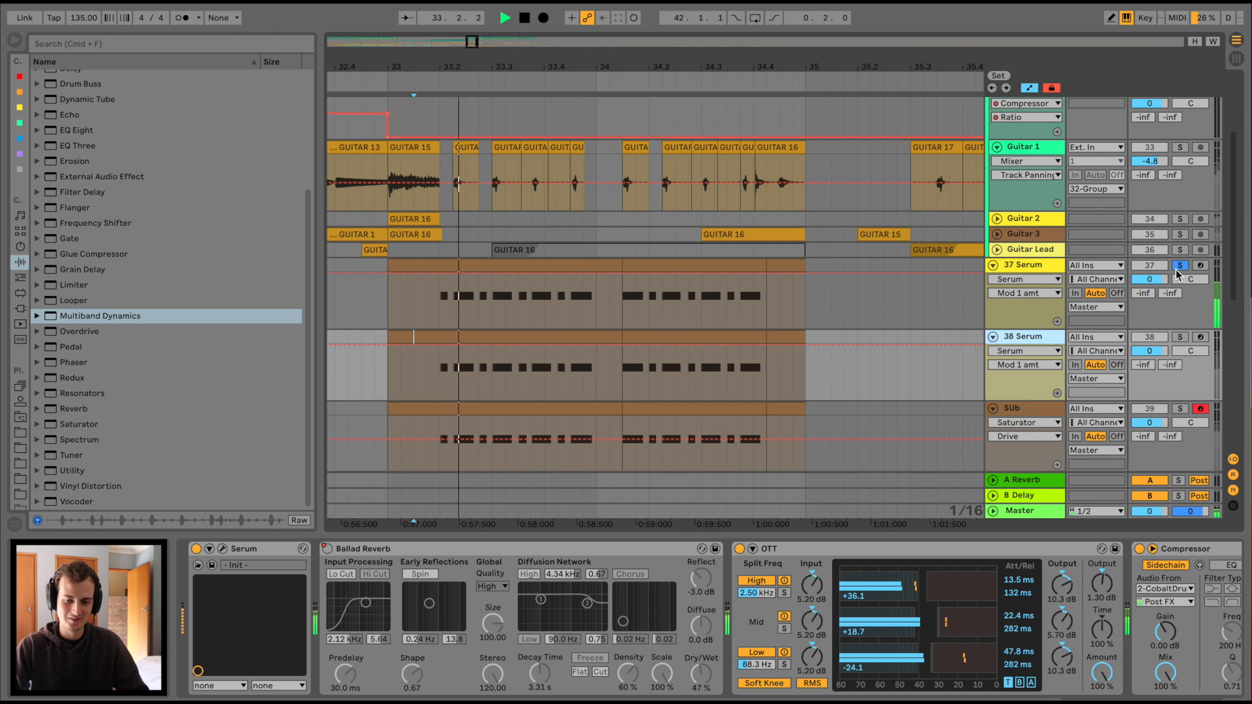
left_click(1035, 266)
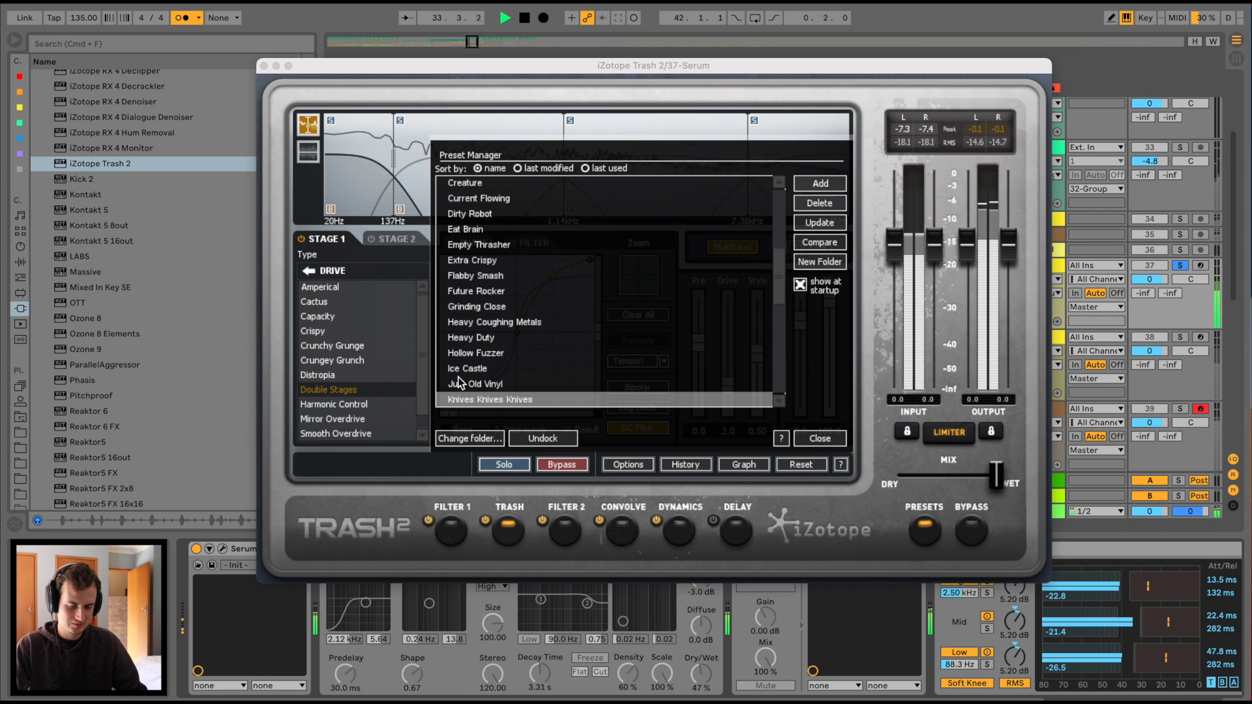
scroll(475, 354, "down", 4)
left_click(475, 354)
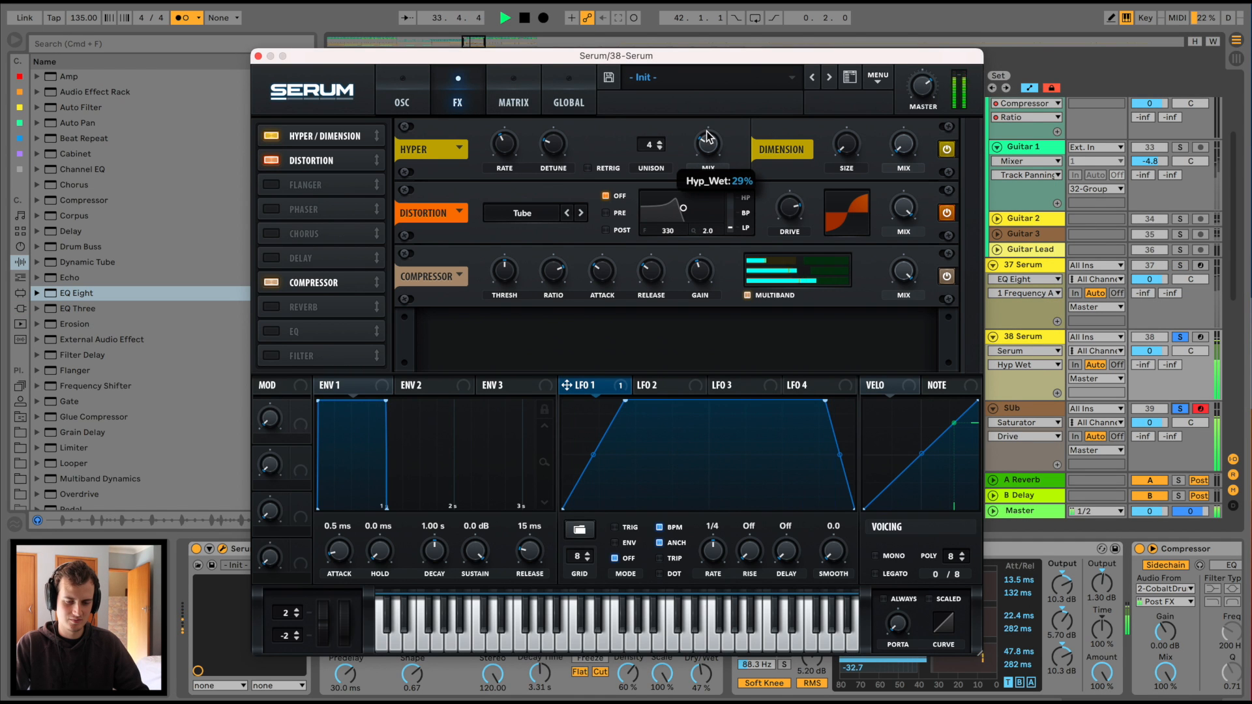
- Close the 38 Serum patch and group the 37 Serum, 38 Serum and SUb tracks
left_click(259, 56)
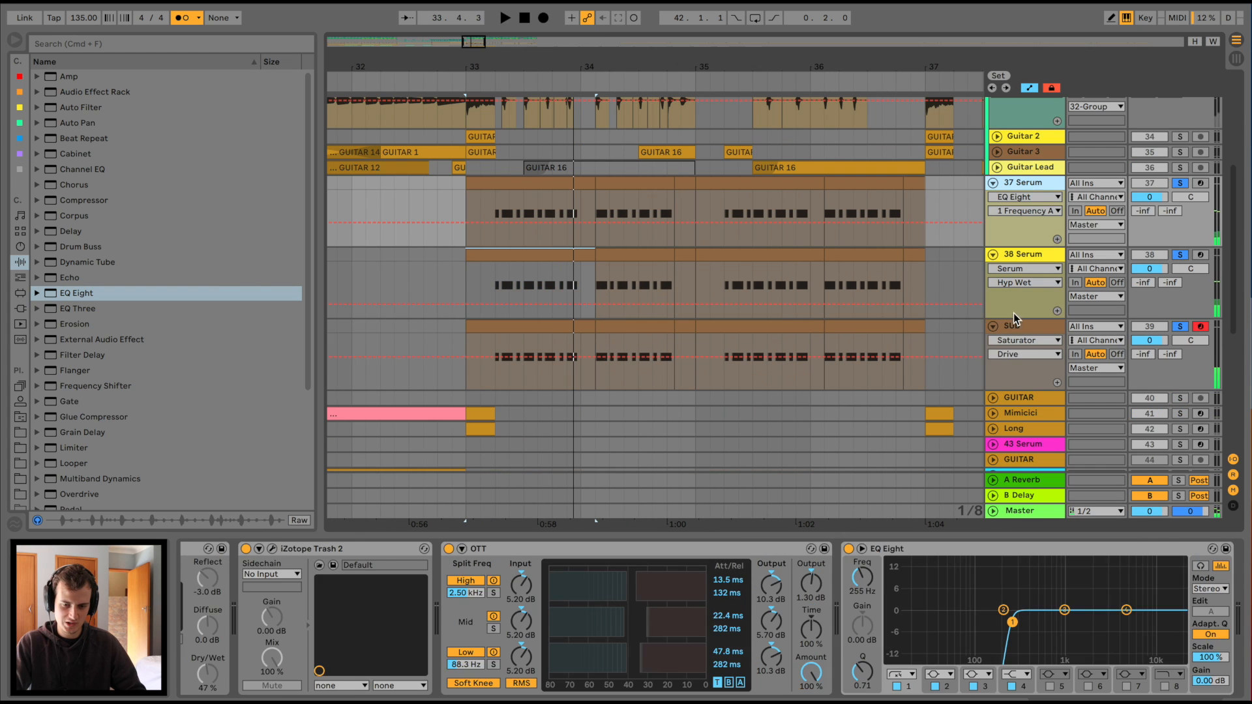
left_click(1015, 327, "shift")
key("super+g")
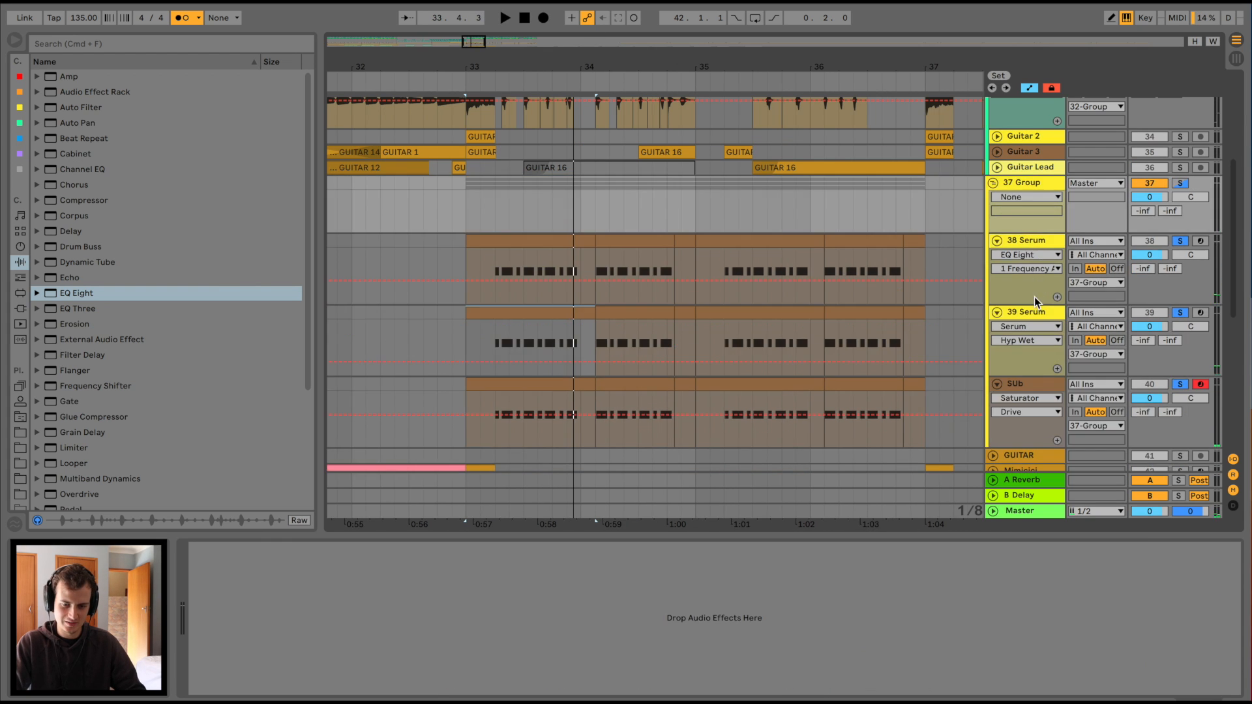
- Put the SUb track's sidechain Compressor on 37 Group and set the 38 Serum track volume to -2.1 dB during playback
left_click(1015, 384)
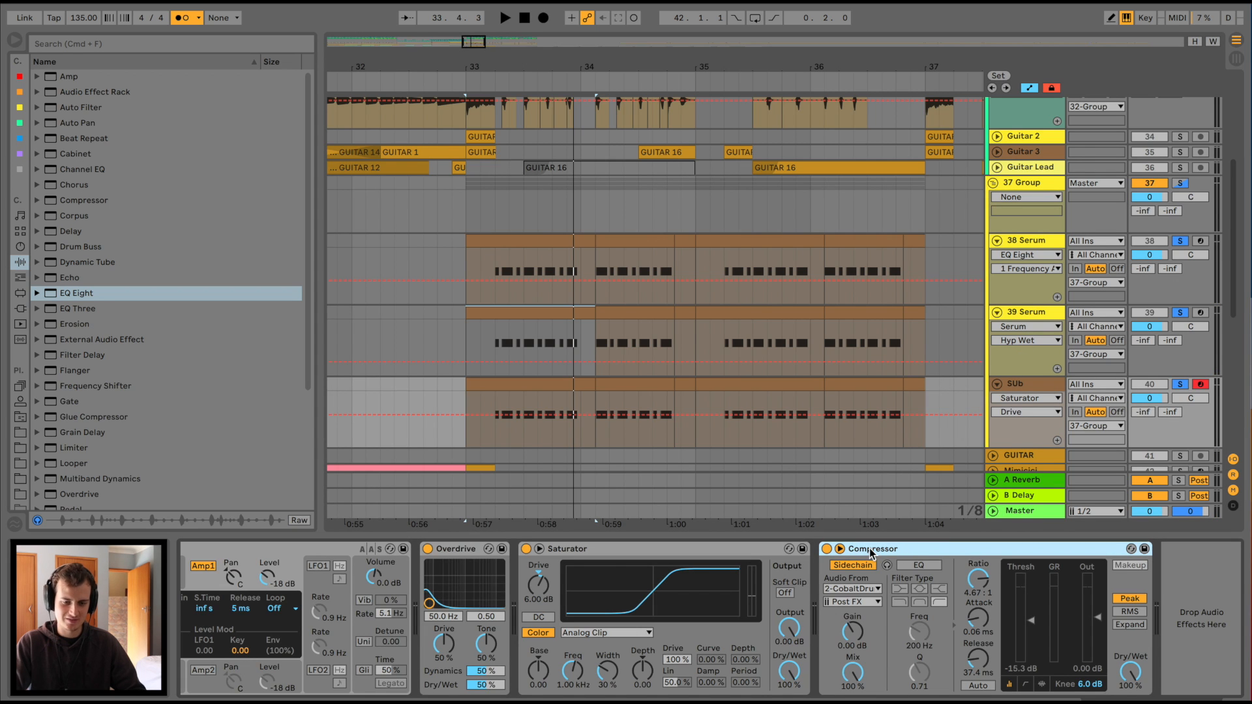
left_click(466, 180)
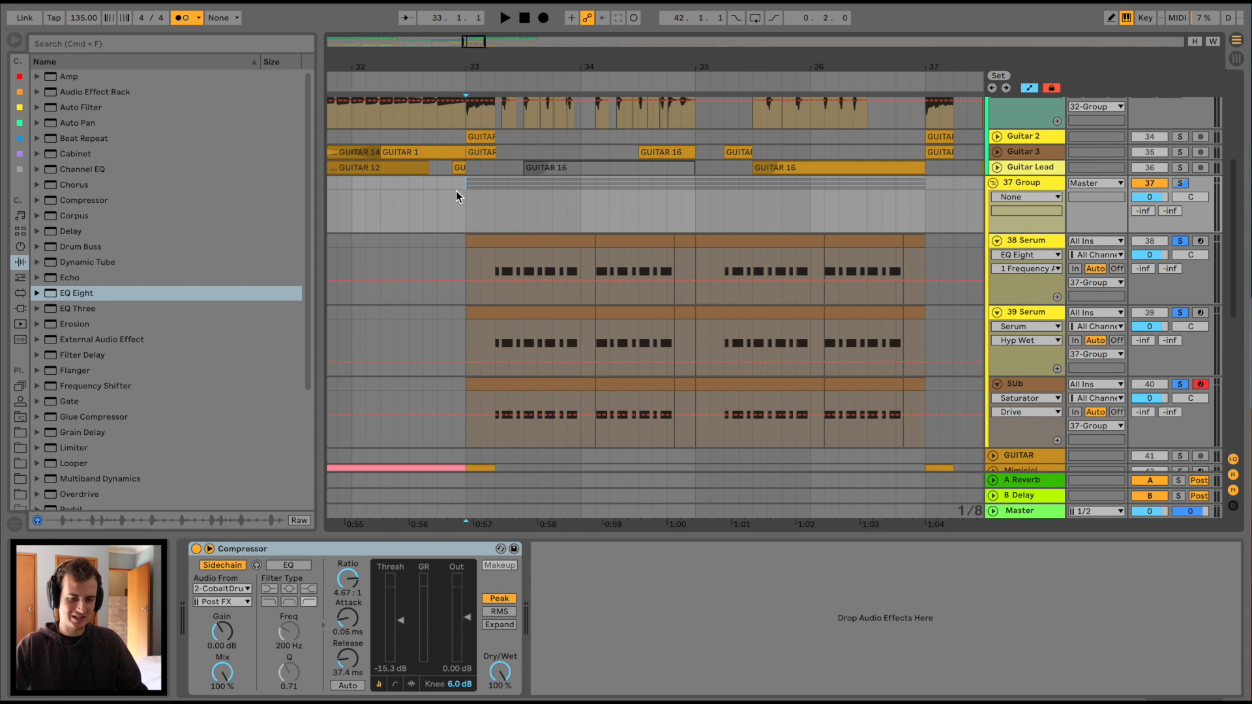
left_click(455, 191)
key("space")
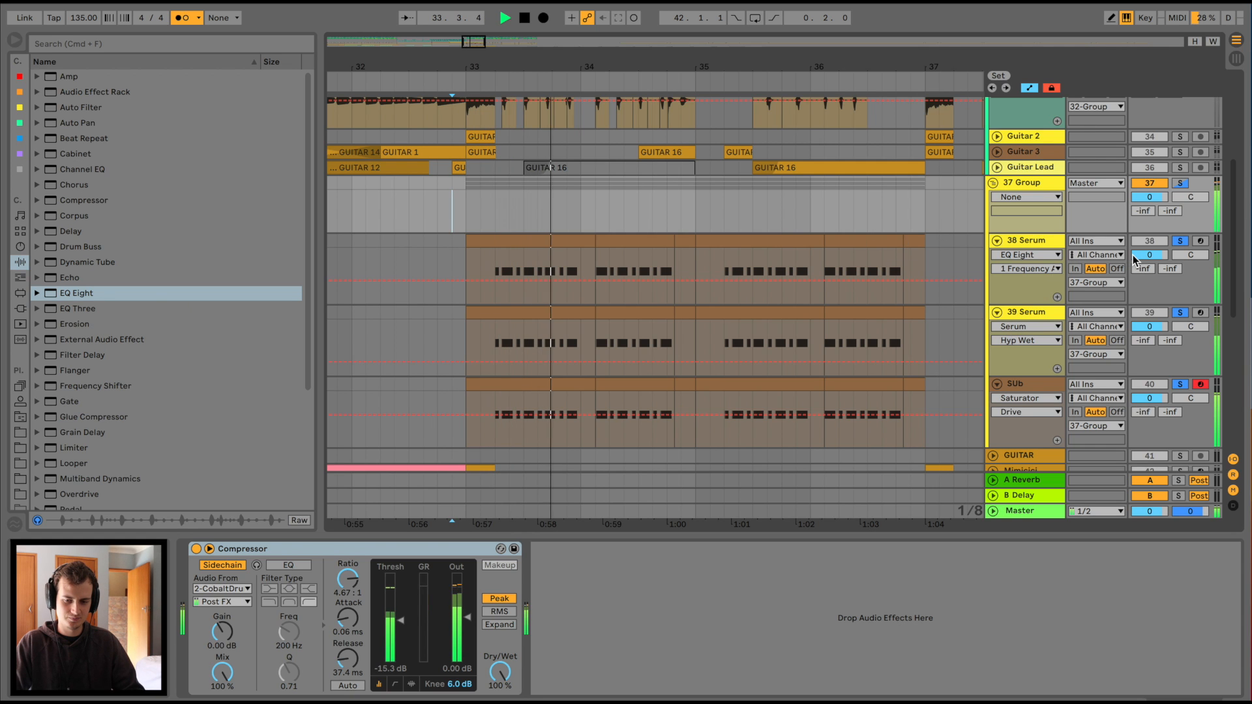
left_click_drag(1135, 260, 1135, 268)
- Replace iZotope Trash 2 on 39 Serum with the Antidote Audio - Phat Rack 1 rack, placed before the Compressor, and play the drop
left_click(1042, 308)
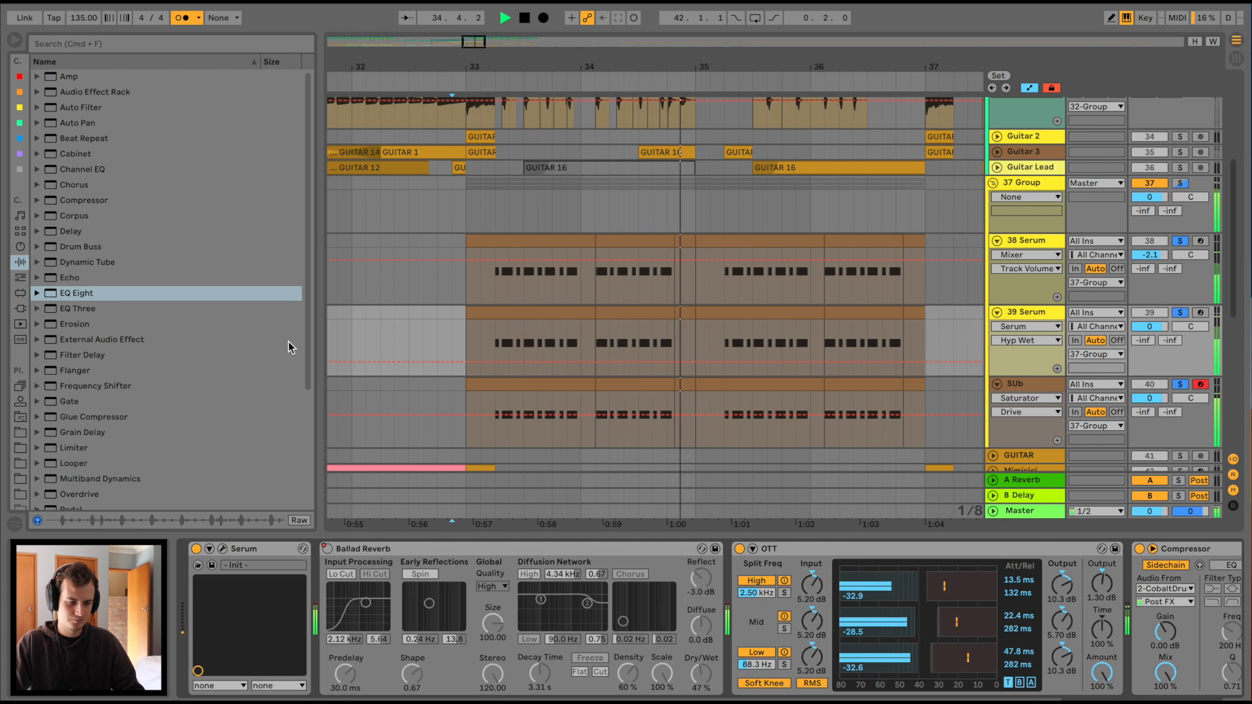
left_click(264, 66)
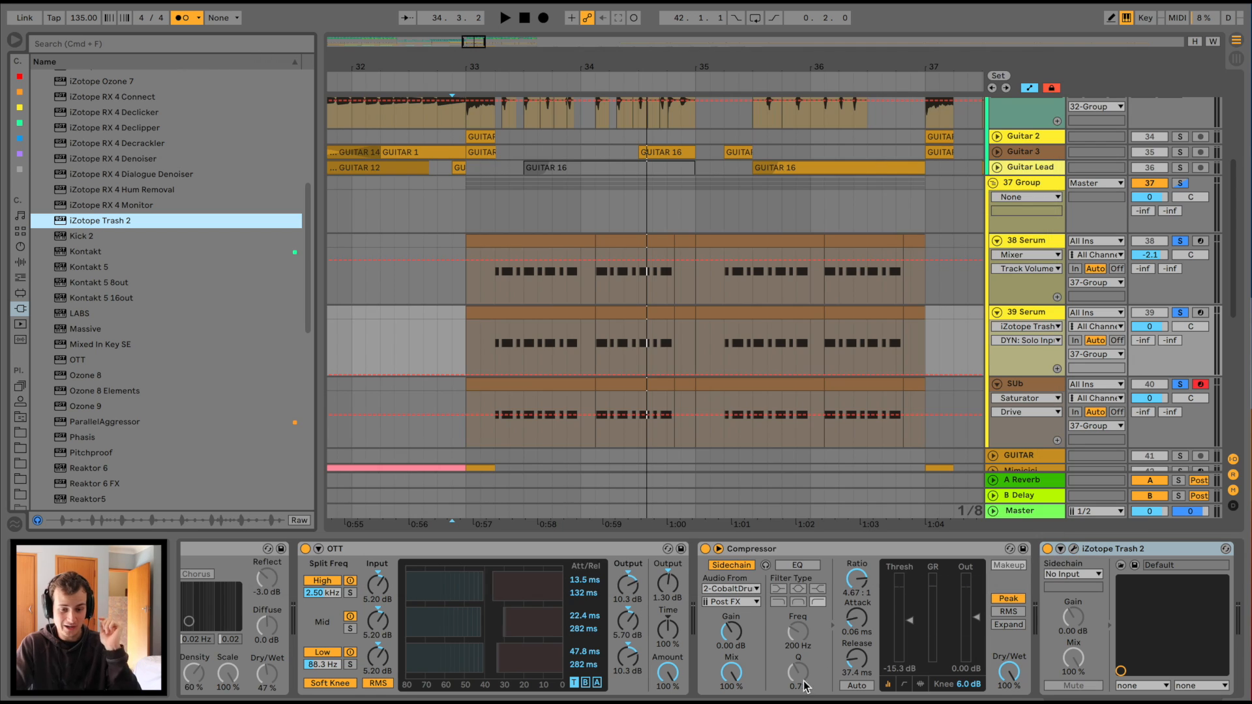
left_click(1143, 549)
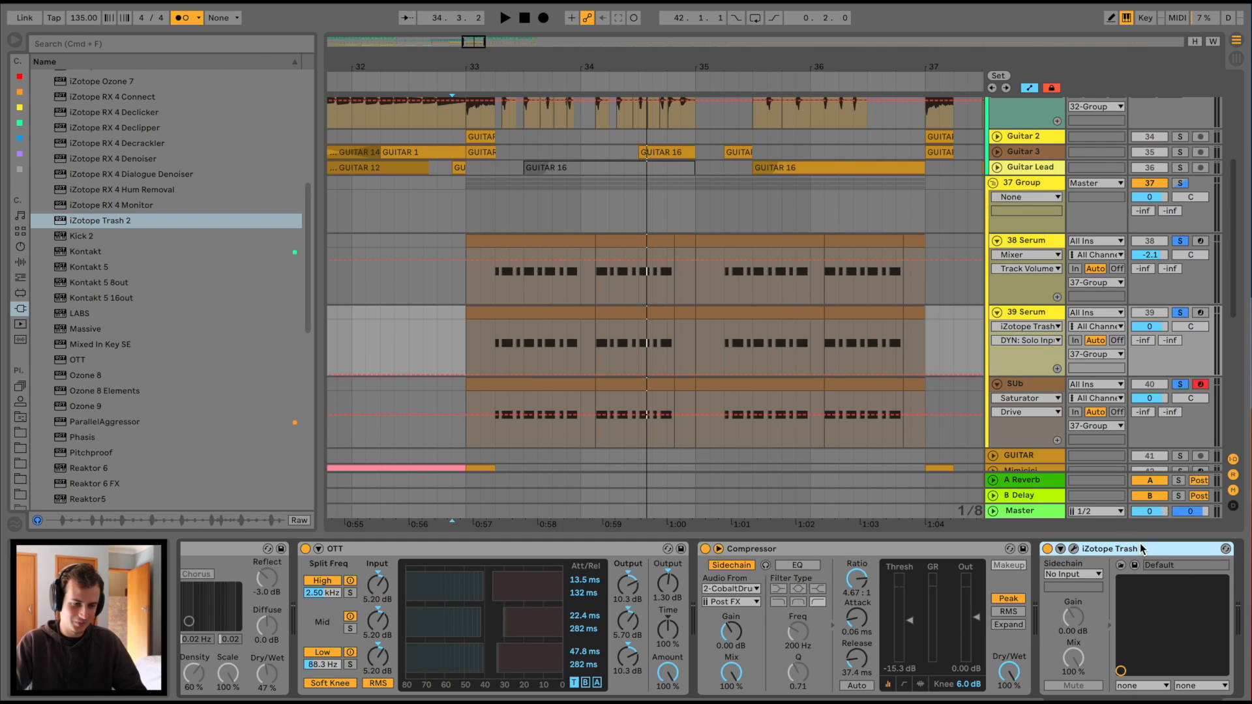
key("Delete")
left_click(20, 261)
left_click(37, 93)
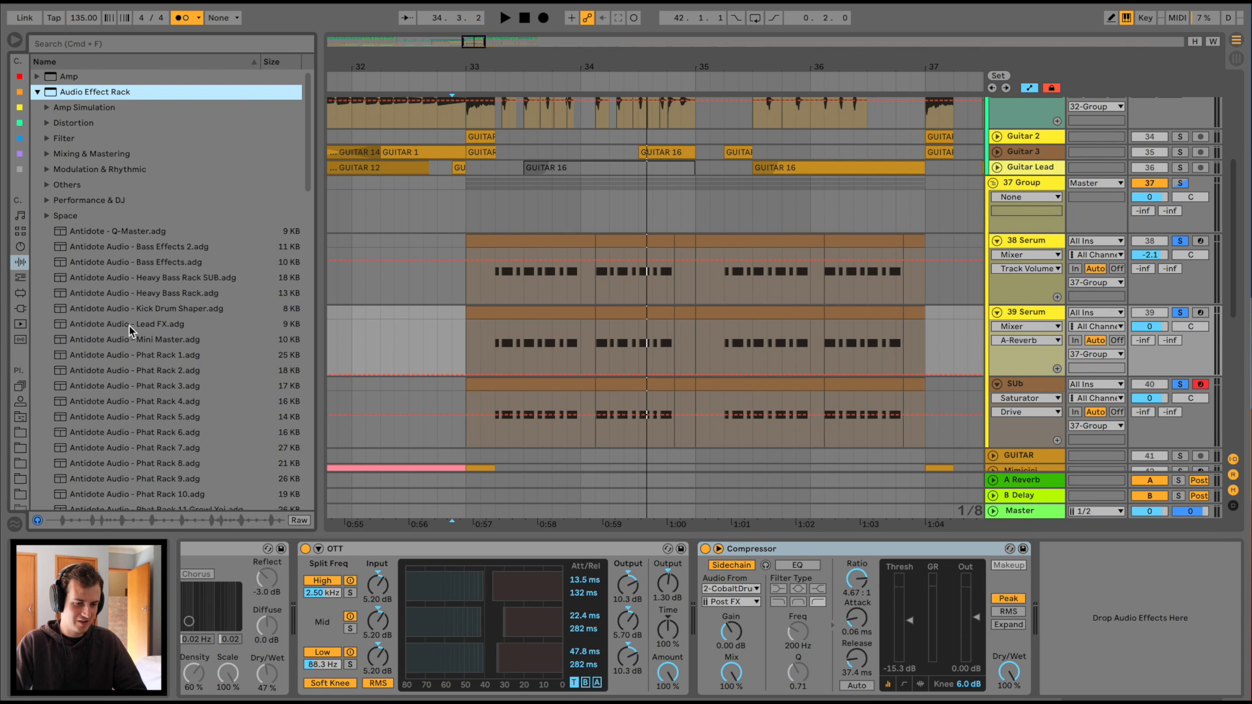
left_click_drag(140, 362, 703, 567)
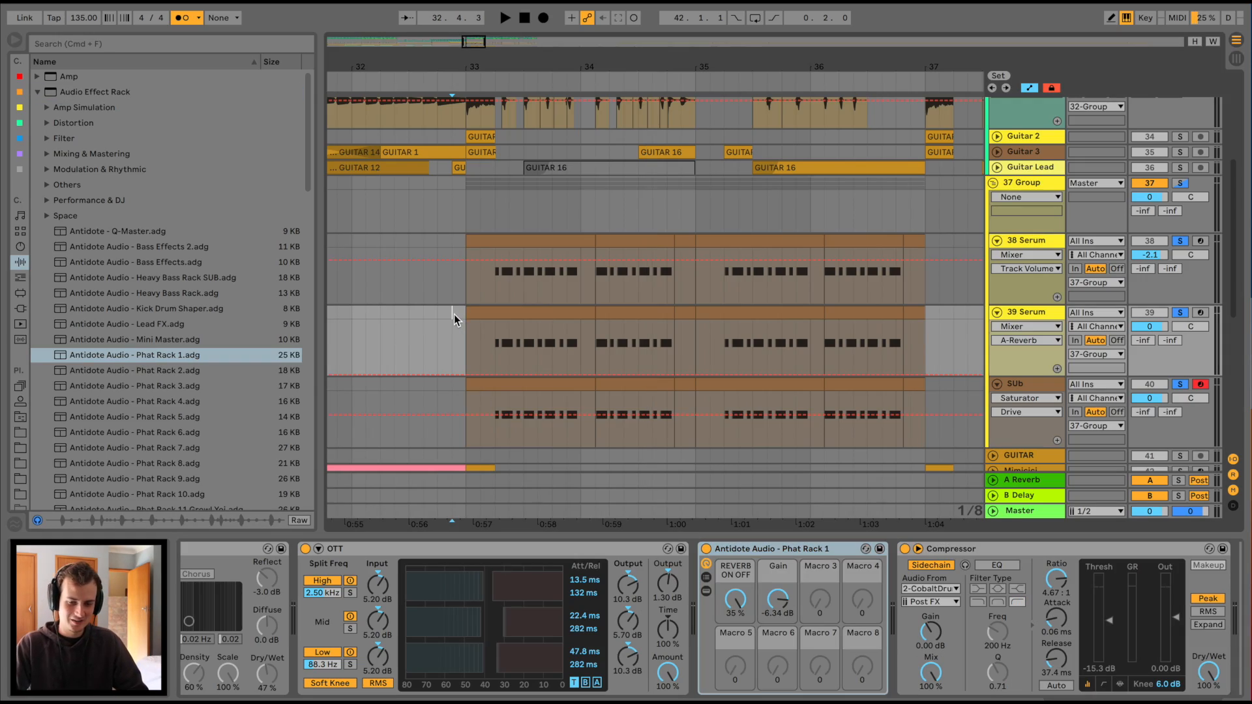
key("space")
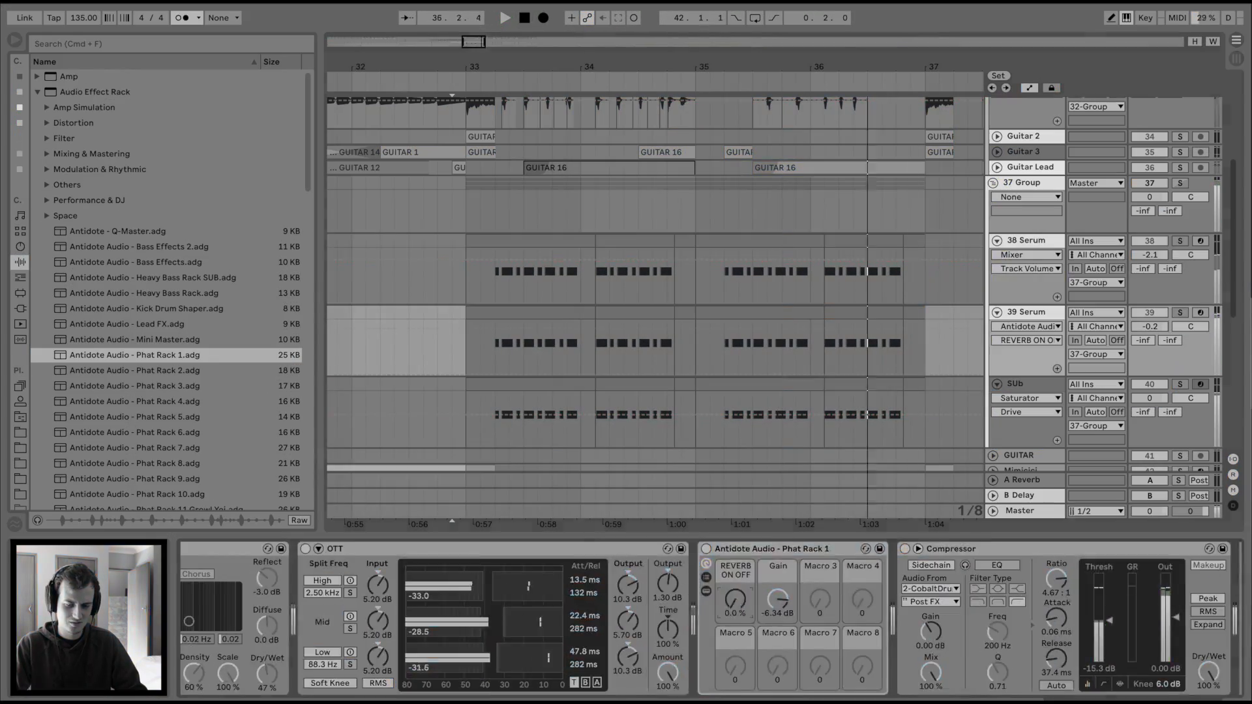
- Open the Serum patch on the 38 Serum track
left_click(1028, 241)
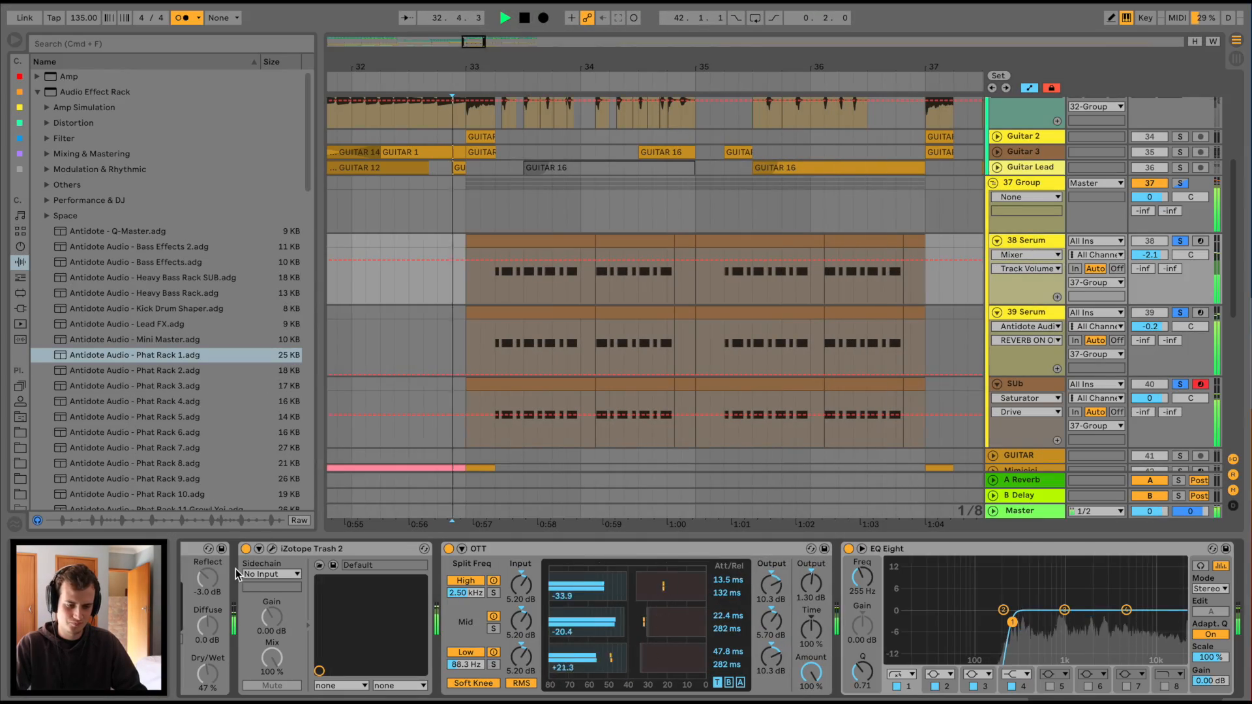
scroll(456, 620, "up", 5)
left_click(221, 549)
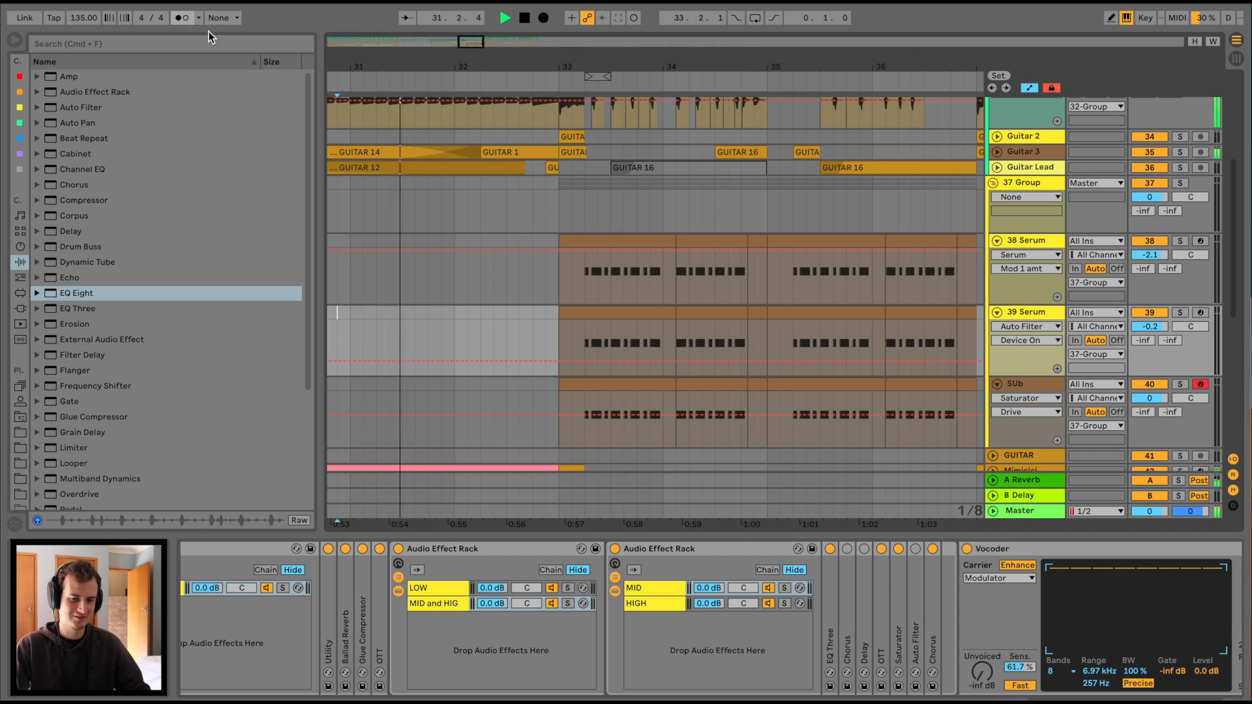
- Add an EQ Eight to the 37 Group
scroll(429, 277, "up", 2)
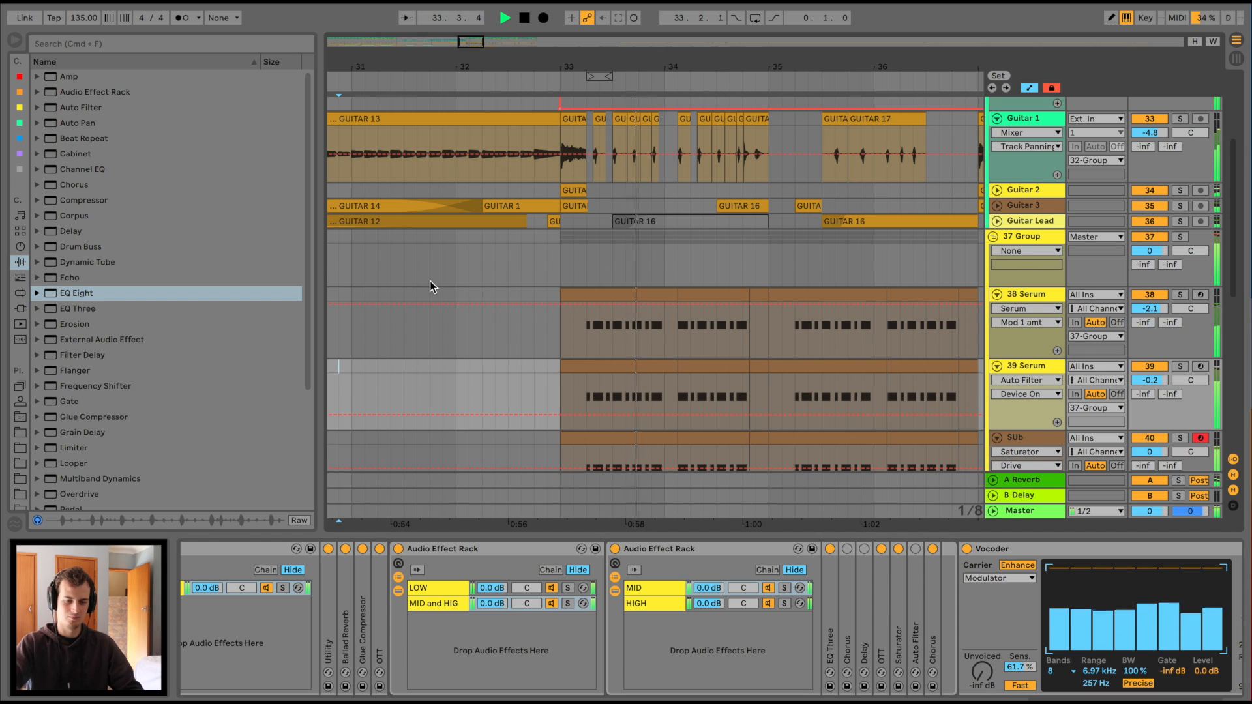
scroll(552, 385, "right", 2)
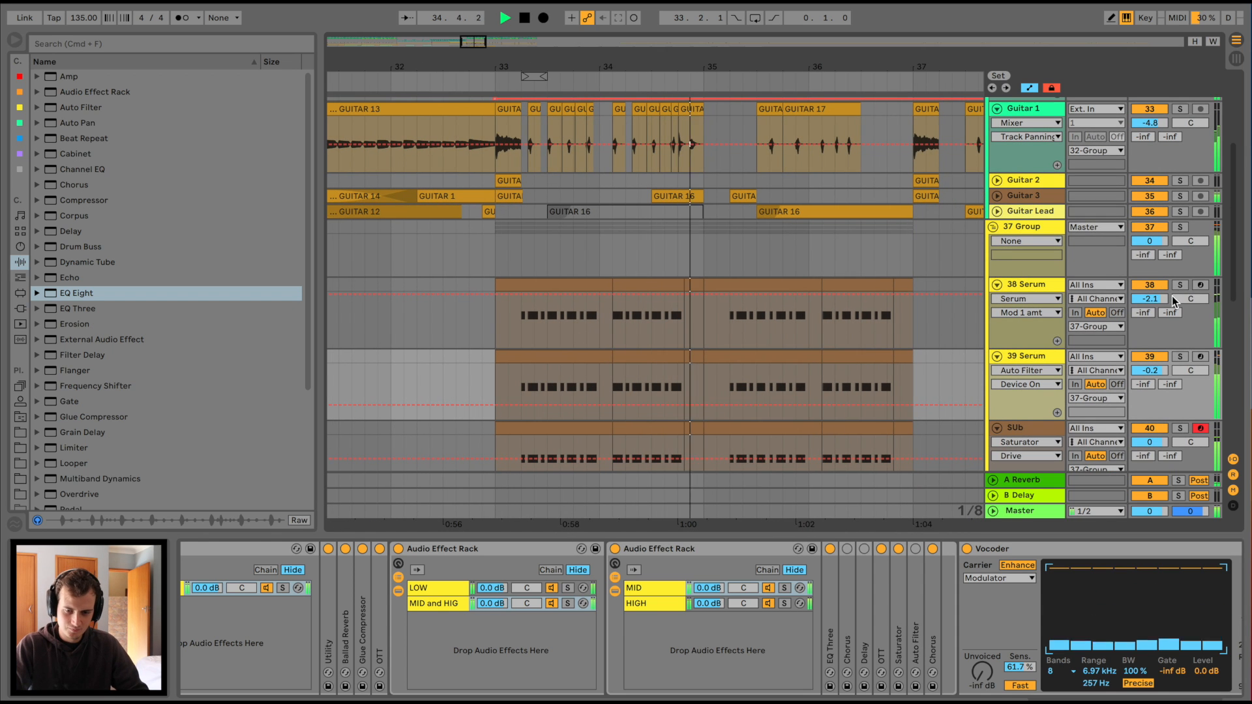
scroll(655, 300, "down", 1)
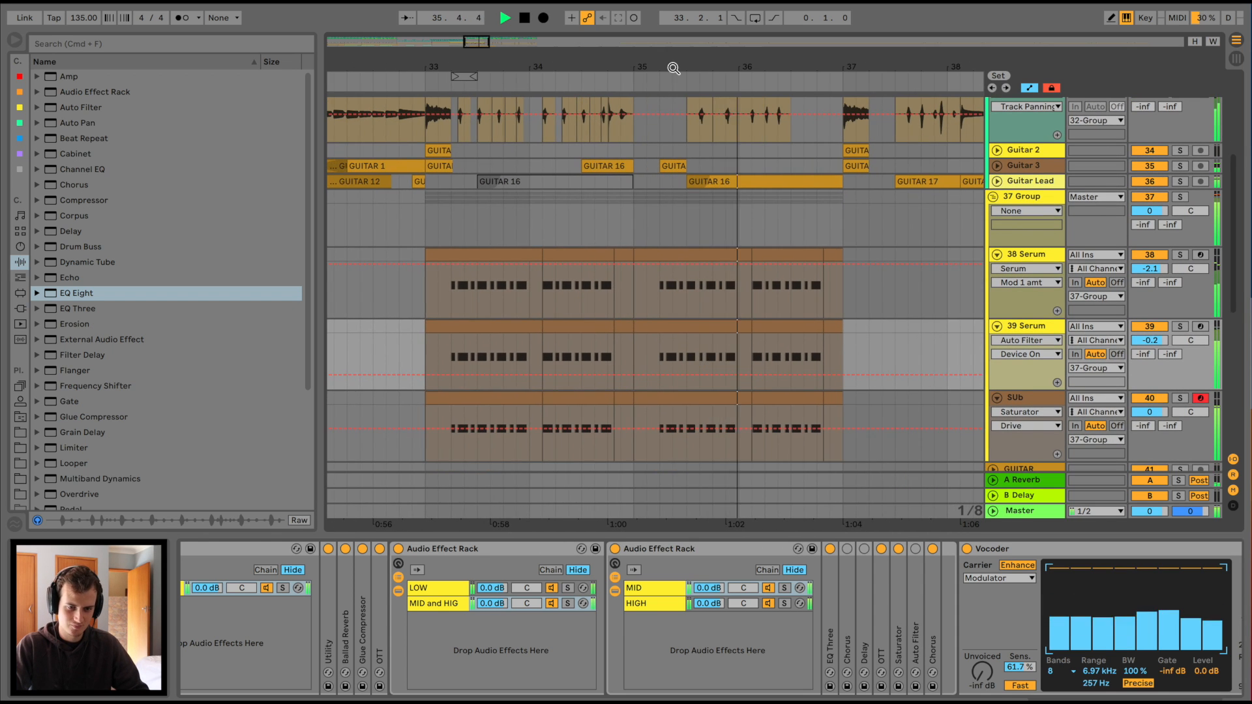
scroll(654, 299, "down", 3)
left_click(550, 299)
key("space")
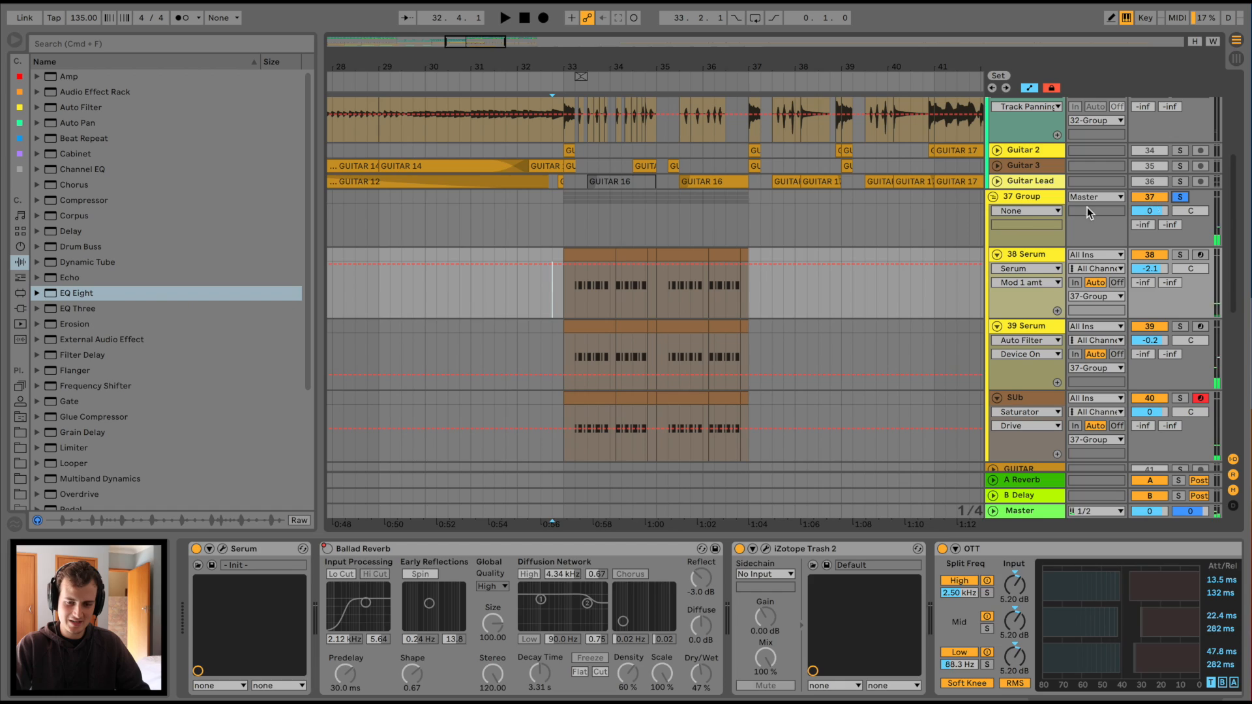
left_click(1027, 199)
left_click_drag(114, 293, 330, 646)
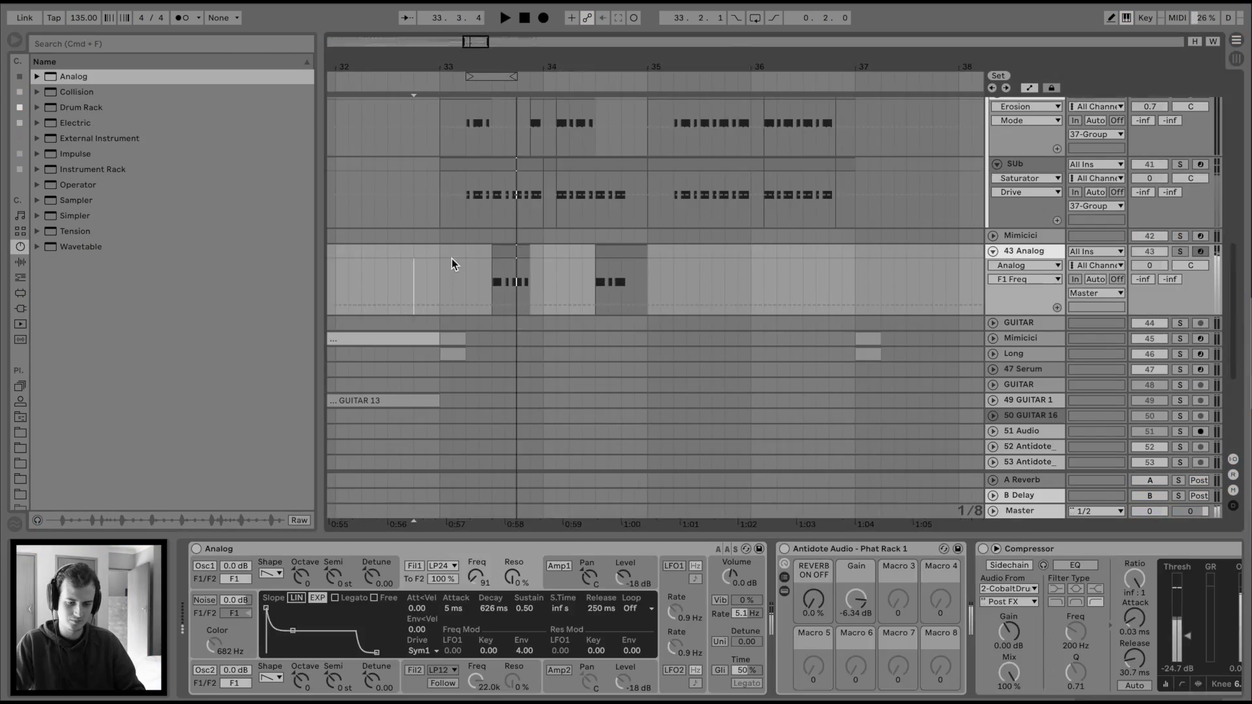
- Set oscillator 2's octave to 3 in the Analog on track 43
left_click(270, 683)
left_click(644, 642)
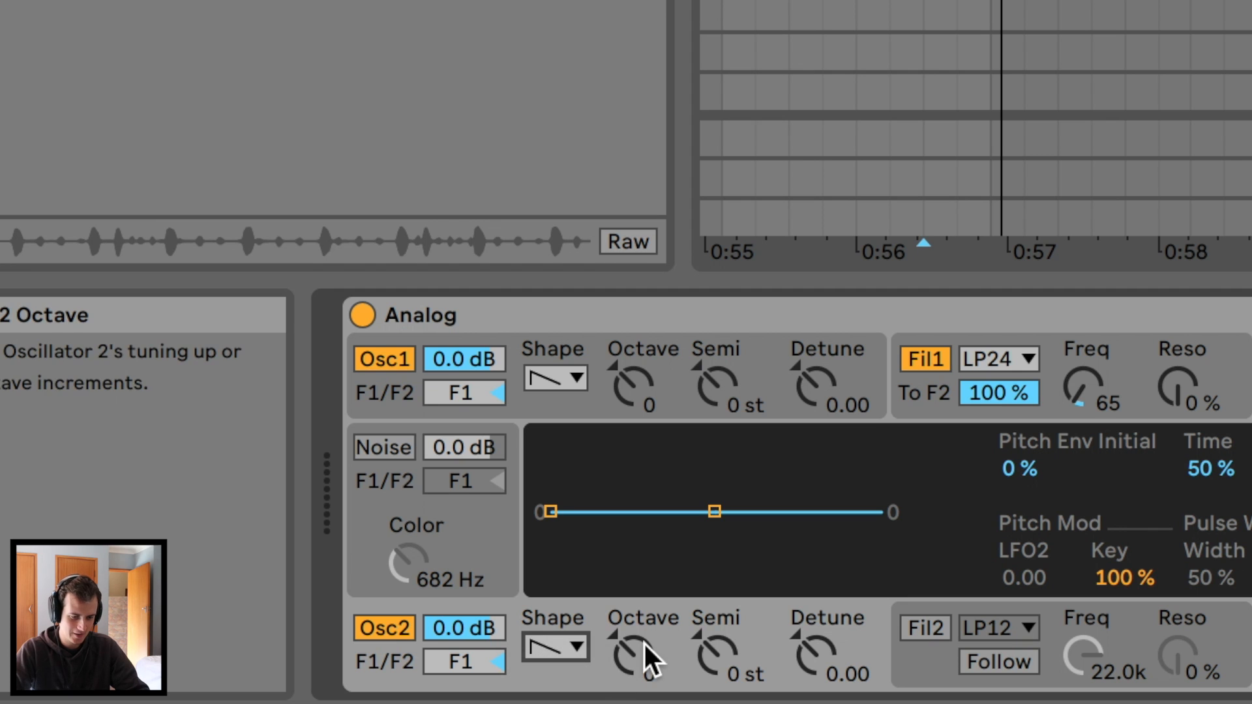
left_click_drag(643, 648, 645, 649)
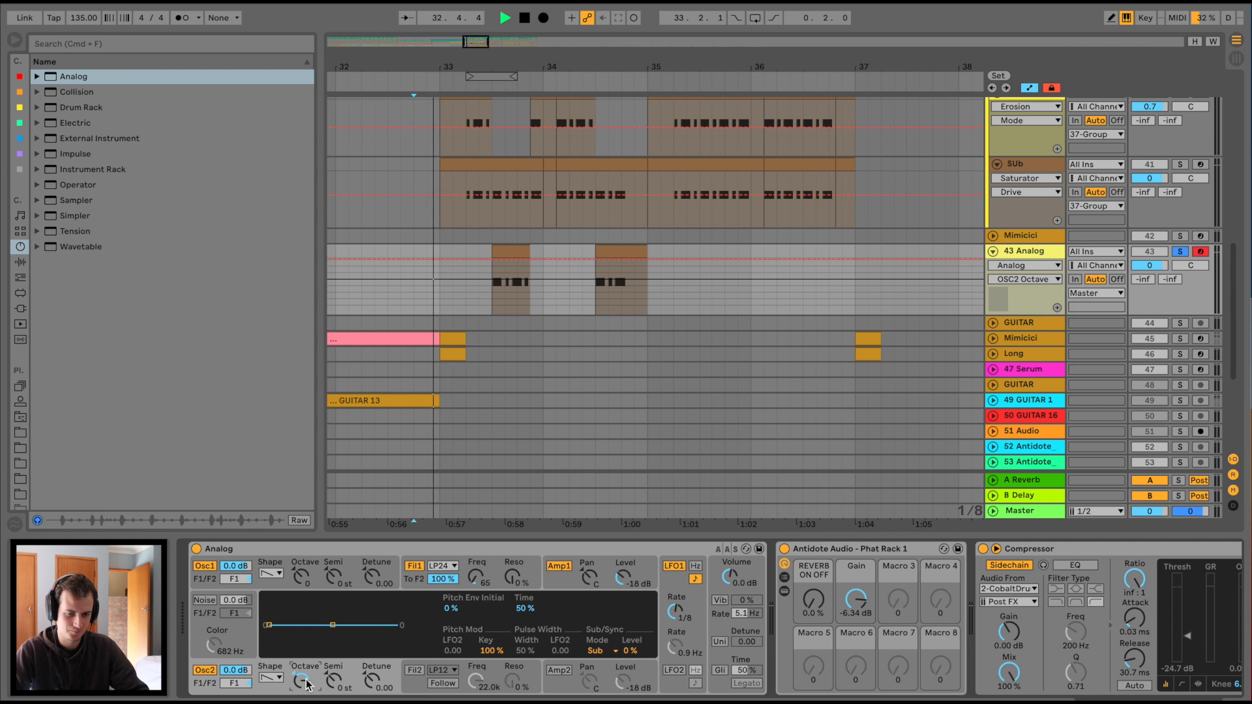
- Loop the first 43 Analog clip and set the Amp1 envelope to sustain 1.00 and release 5 ms
left_click(520, 248)
key("space")
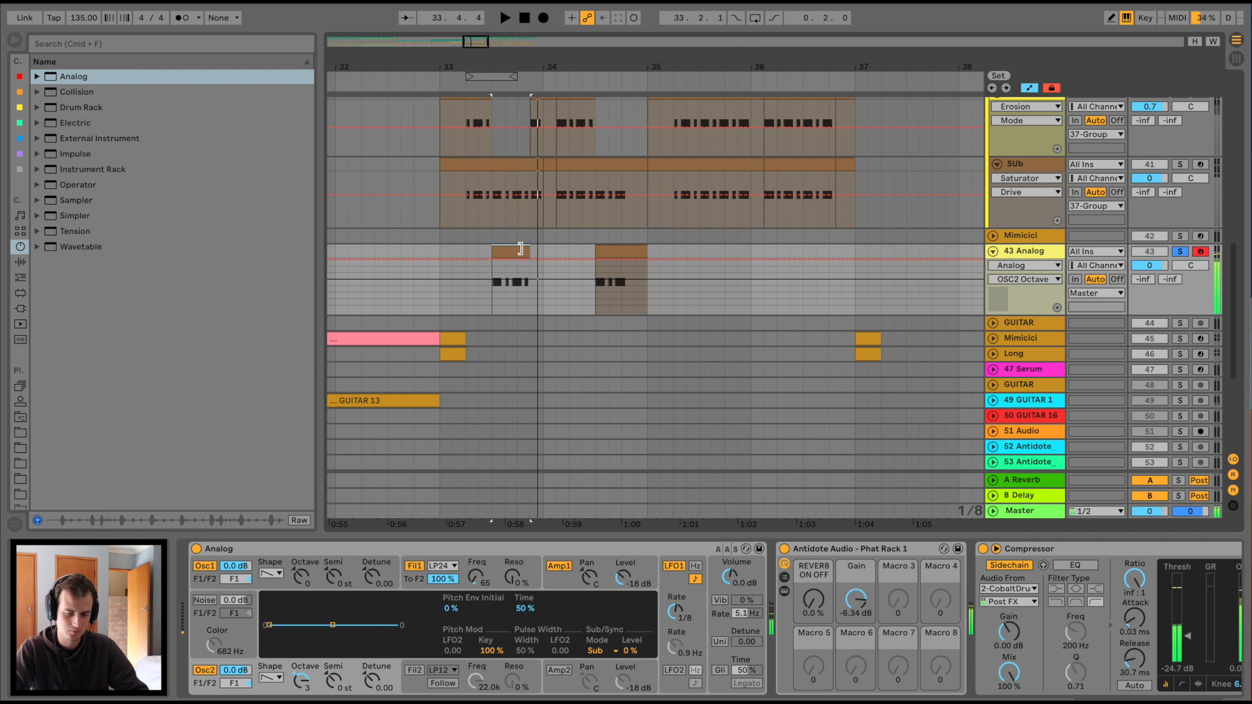
left_click(624, 576)
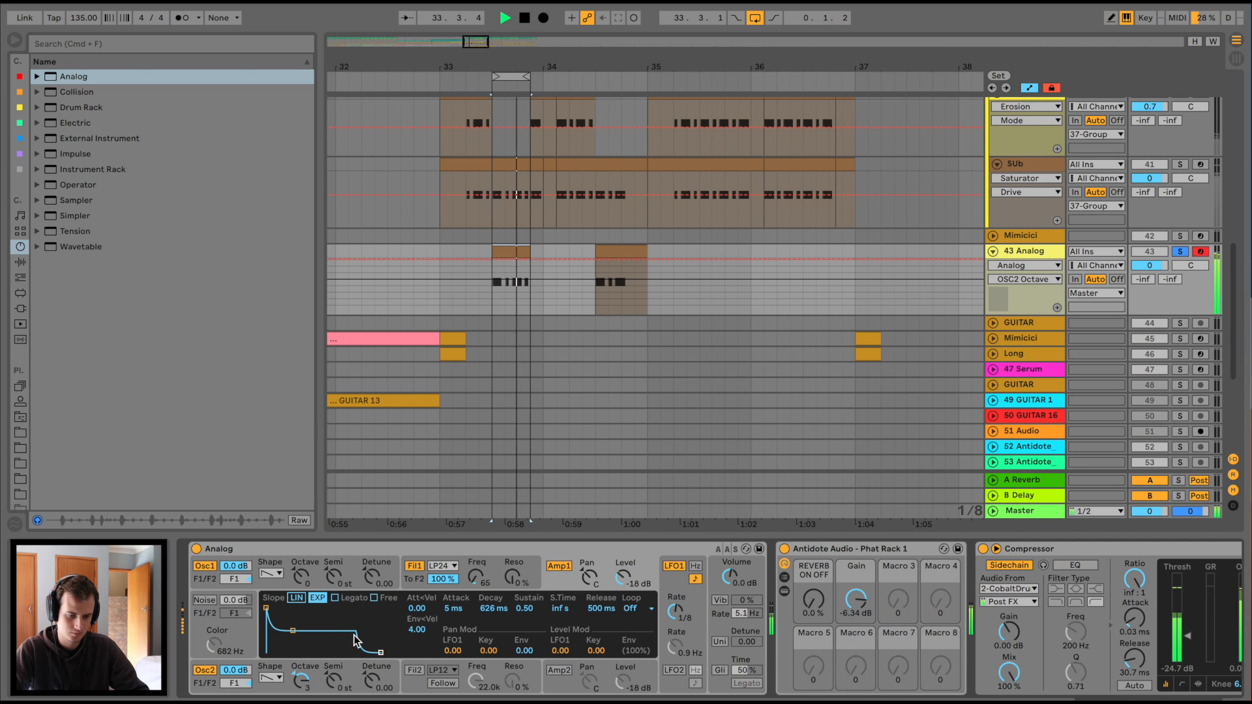
key("space")
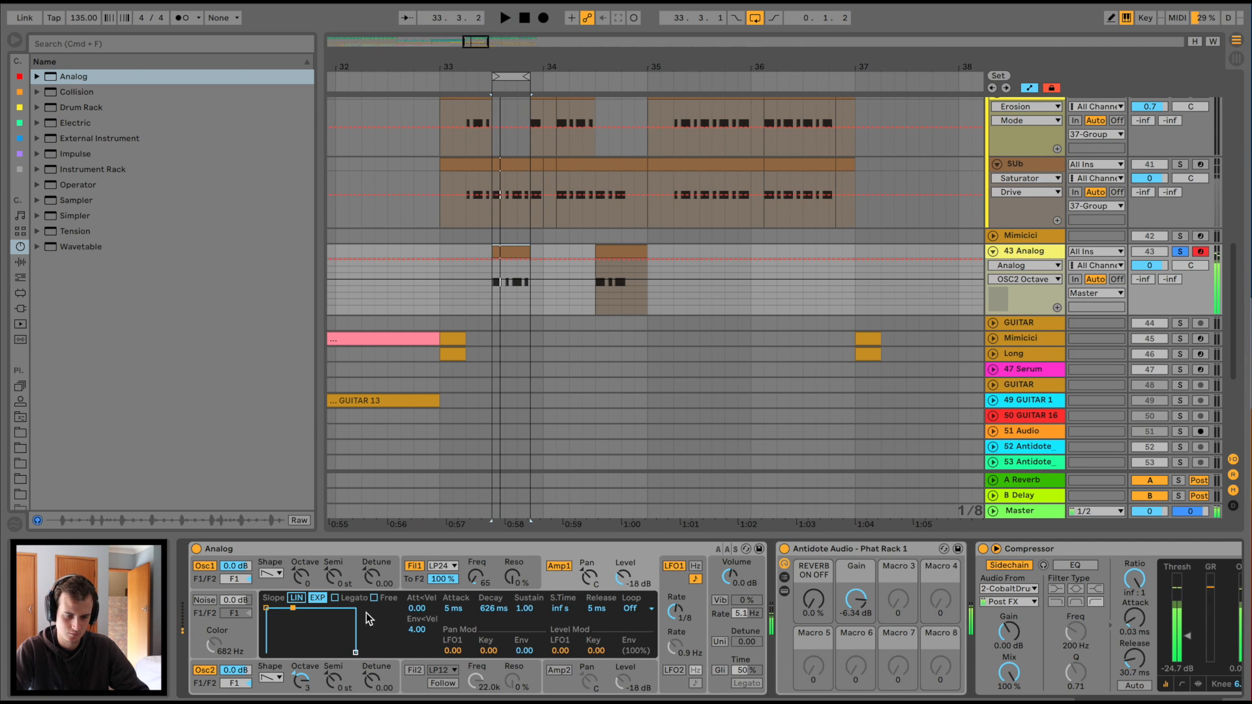
- Try a lower octave for Analog's oscillator 2 and change its shape to a sine wave
left_click_drag(304, 676, 304, 683)
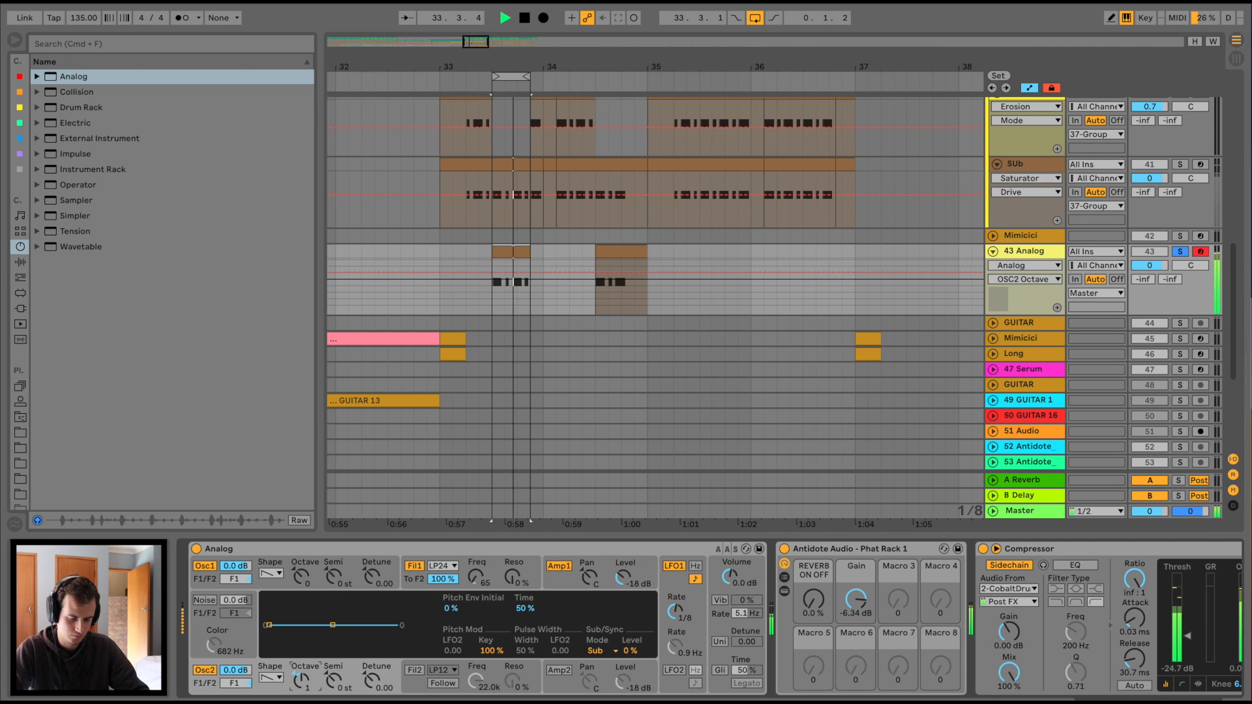
key("space")
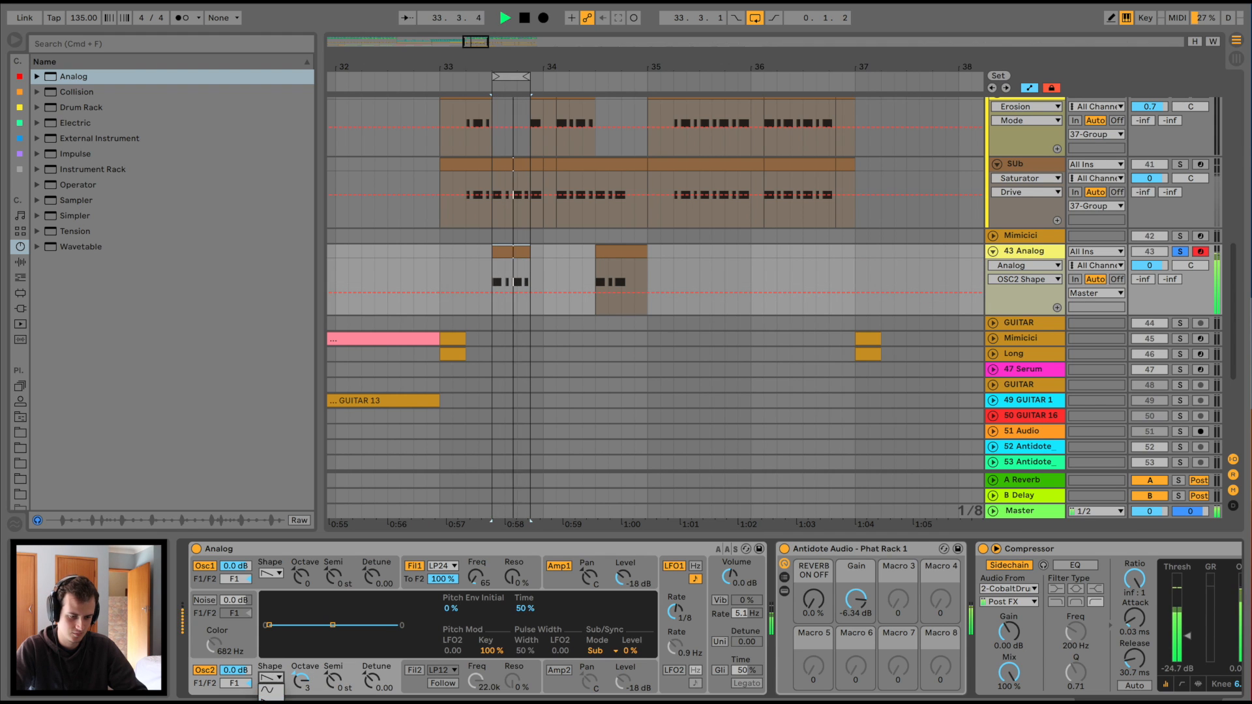
left_click(277, 679)
left_click(273, 699)
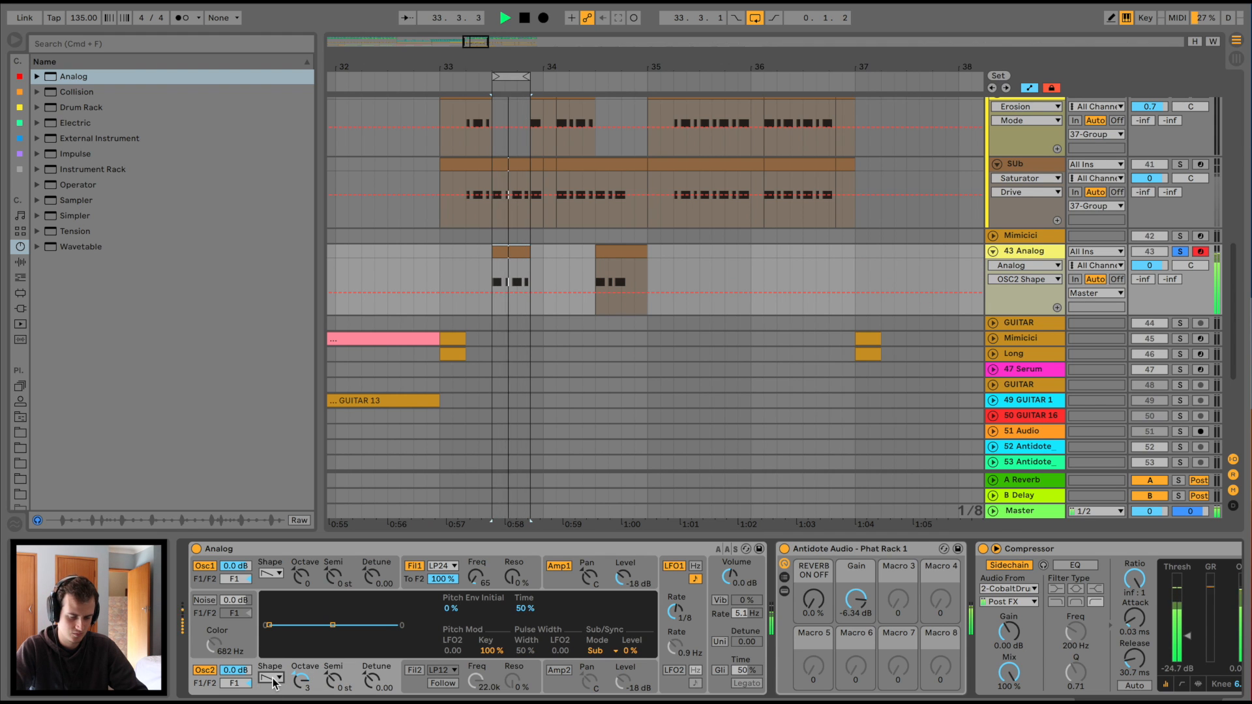
left_click(278, 678)
left_click(271, 690)
left_click(278, 679)
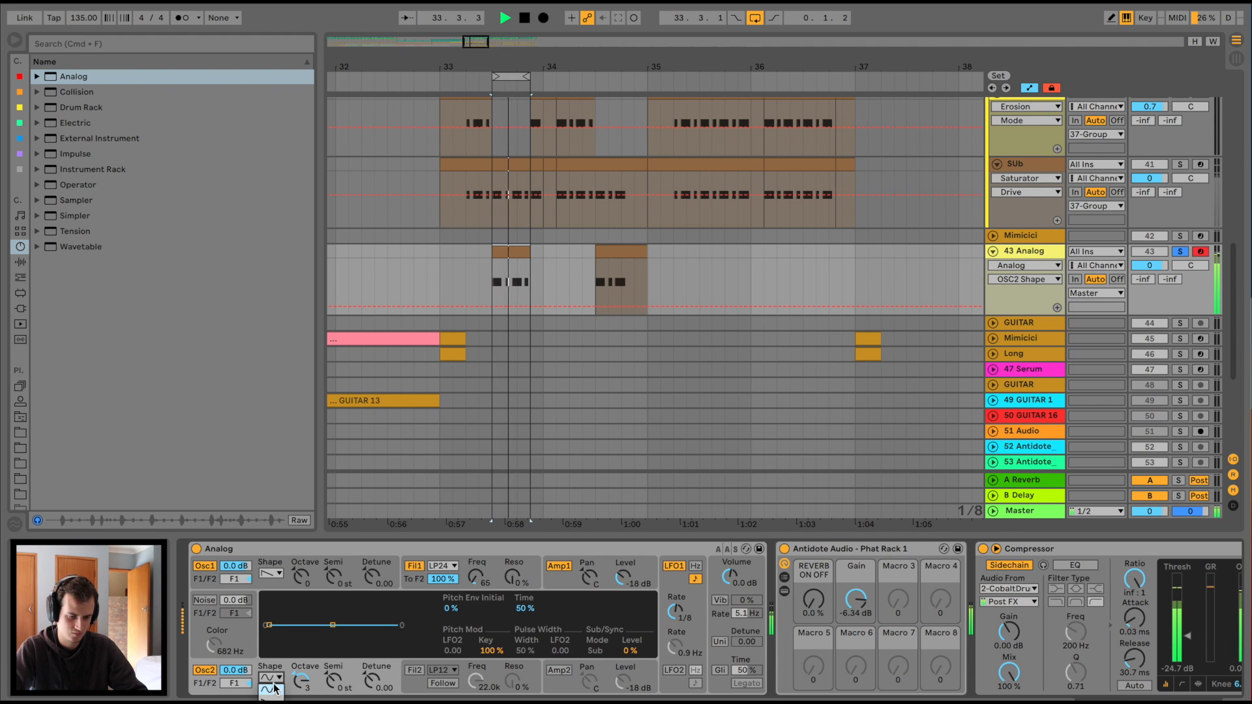
key("Escape")
key("space")
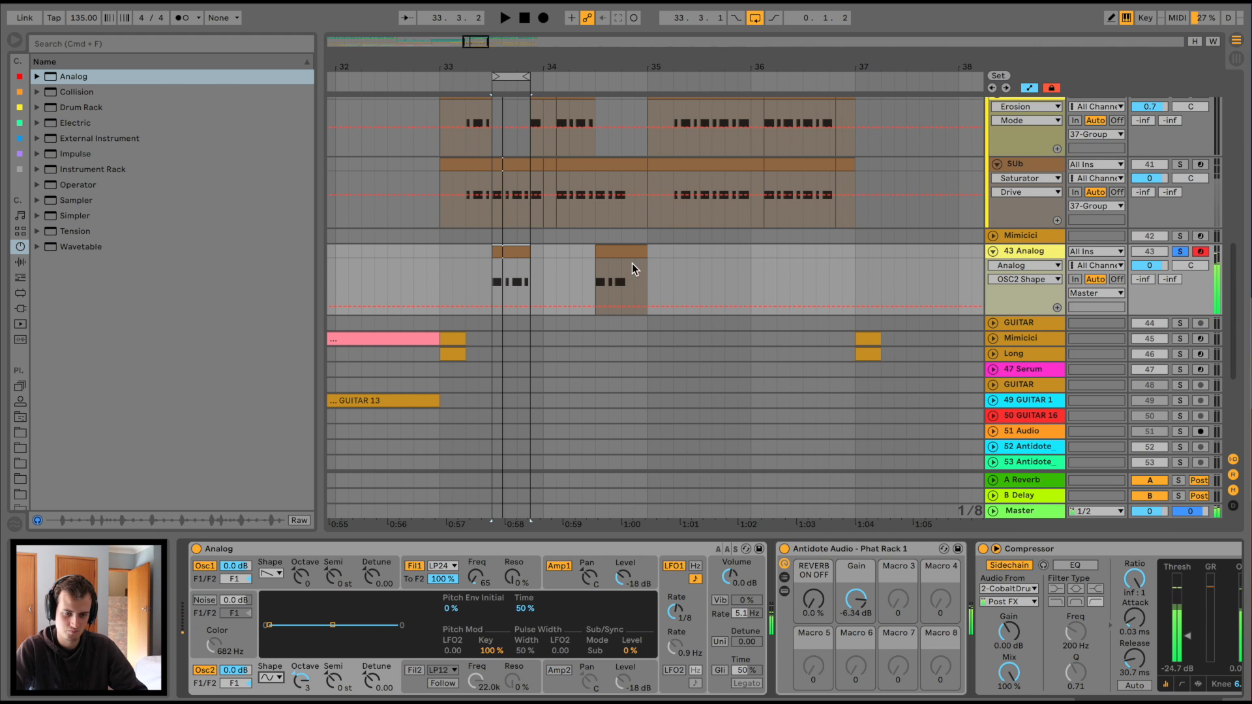
- Move the 43 Analog track into 37 Group directly below SUb and play from bar 33
scroll(970, 306, "up", 4)
left_click_drag(1026, 390, 1026, 364)
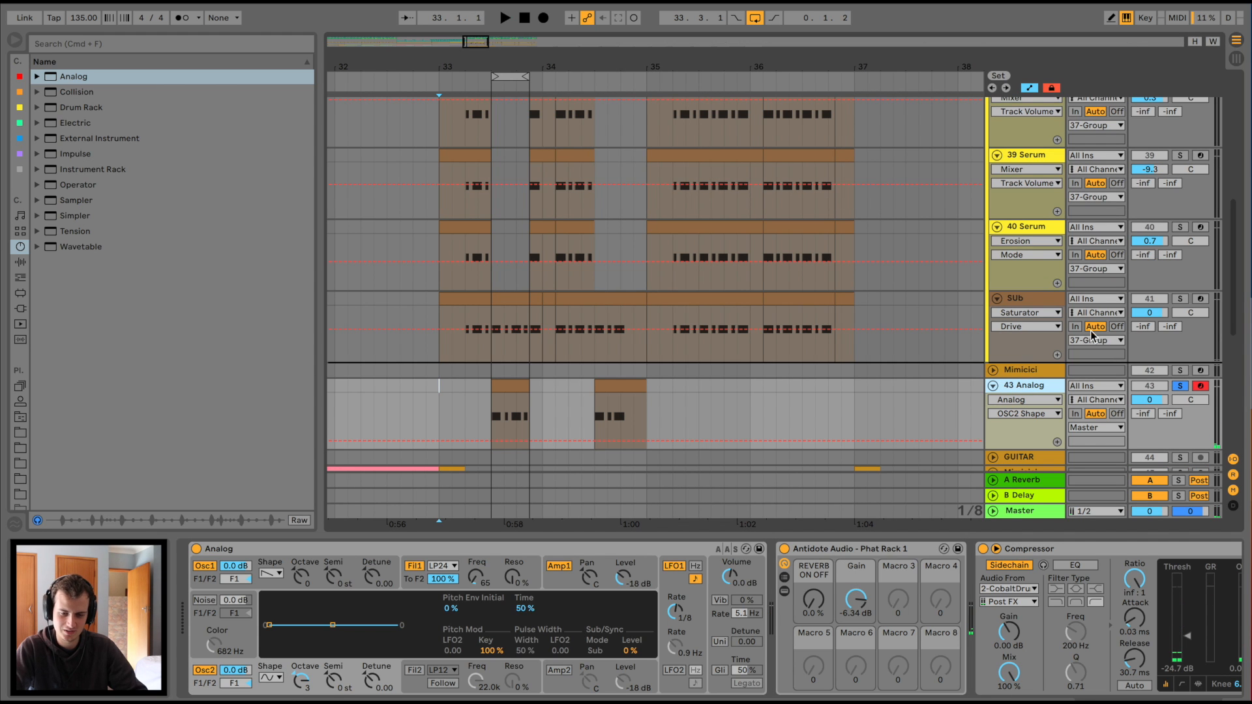
left_click_drag(1092, 335, 1093, 336)
key("space")
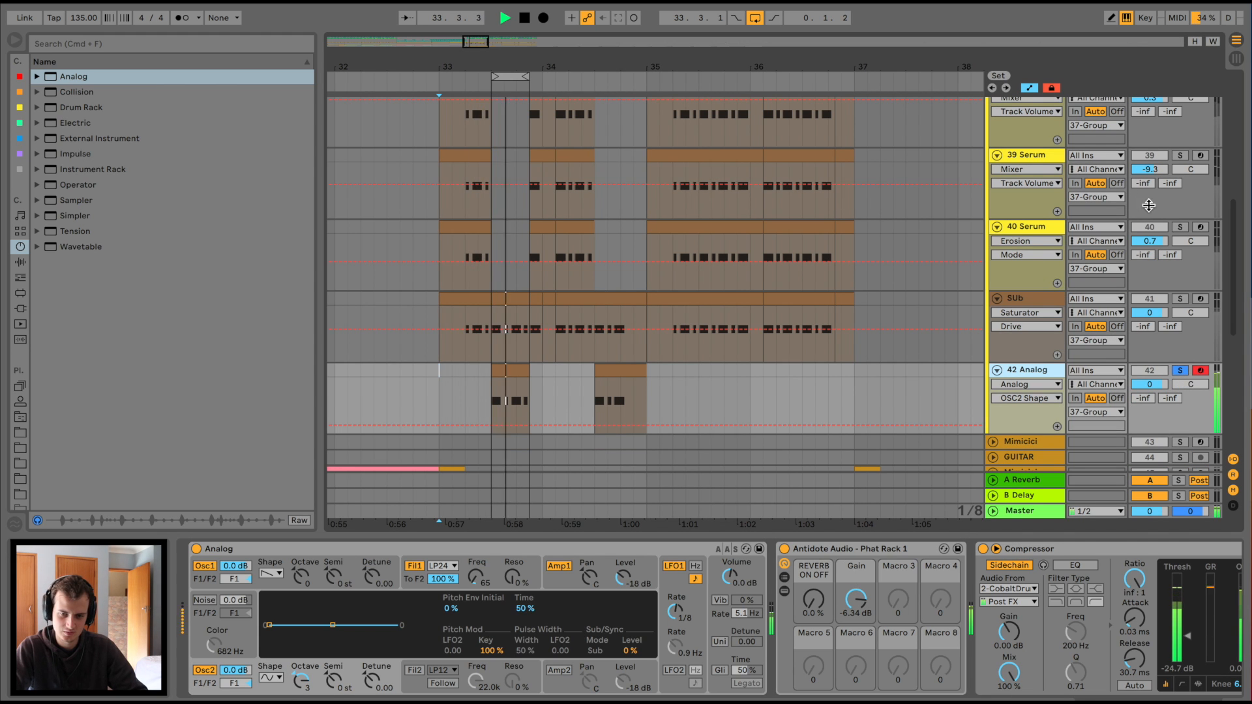
- Compare the device chains of 40 Serum and 39 Serum and audition 39 Serum's first clip in solo
left_click(1040, 225)
scroll(1037, 229, "up", 1)
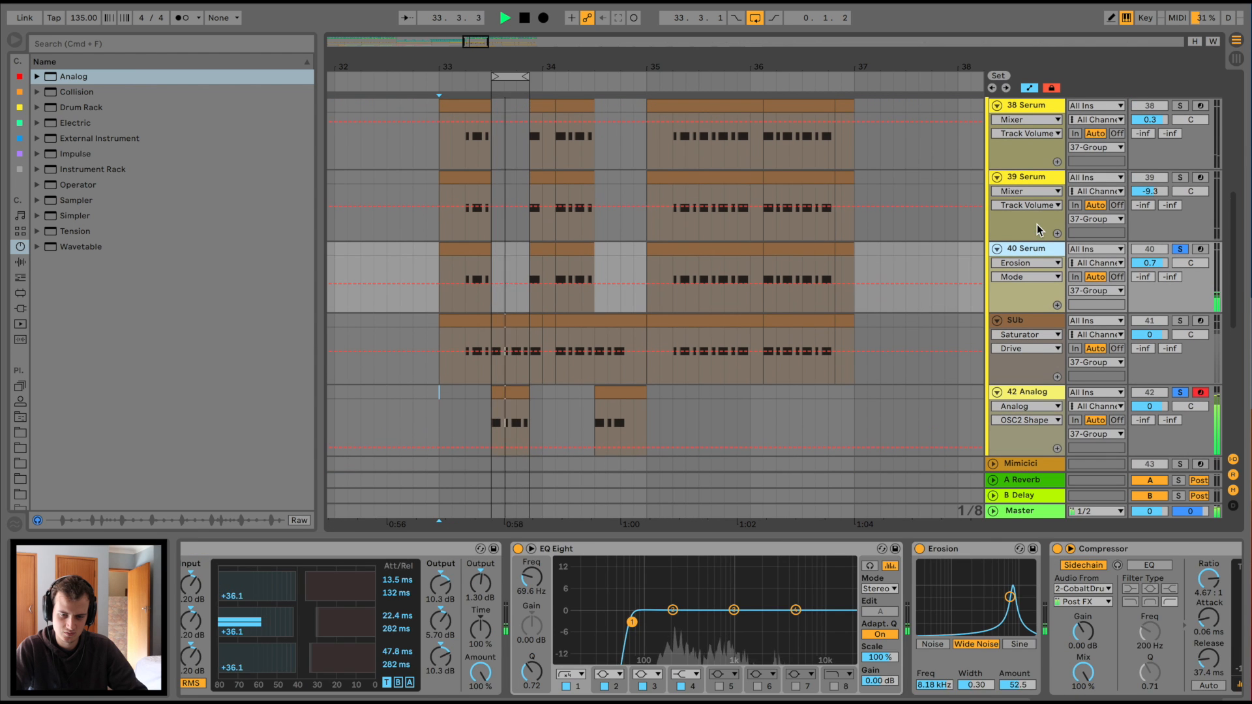
left_click(1037, 224)
left_click(1181, 176)
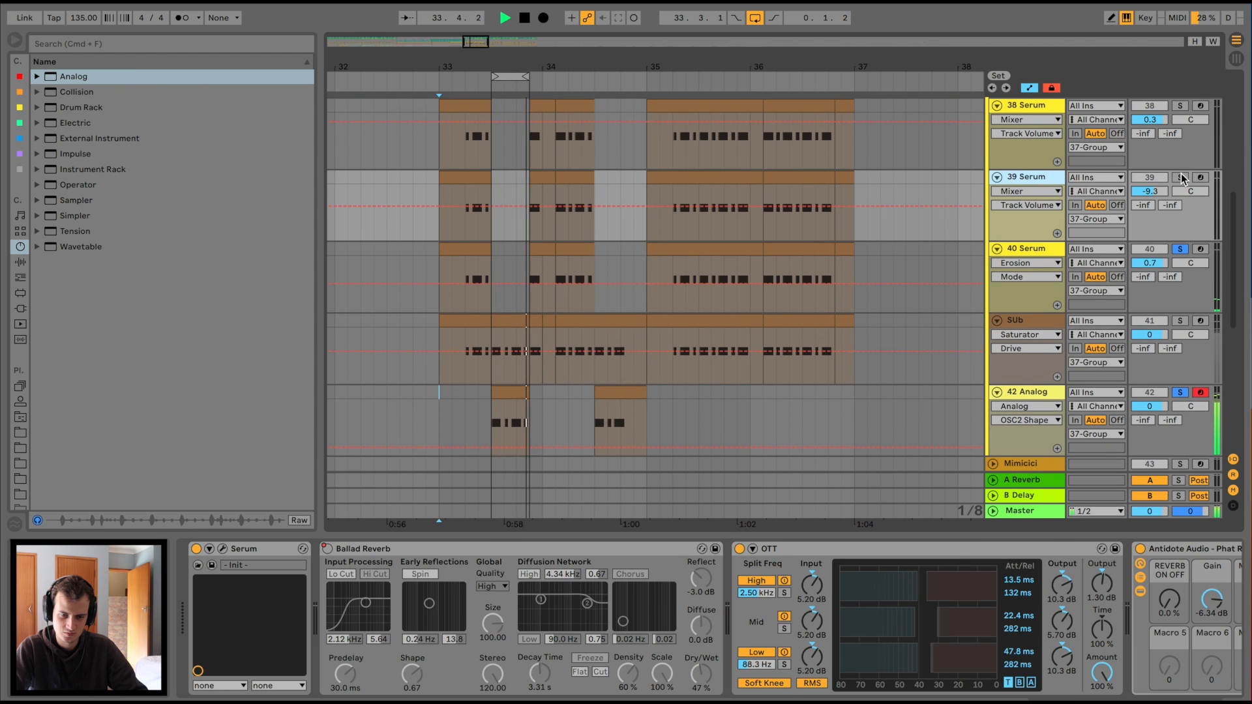
left_click(478, 175)
key("space")
key("space")
scroll(860, 613, "right", 15)
key("space")
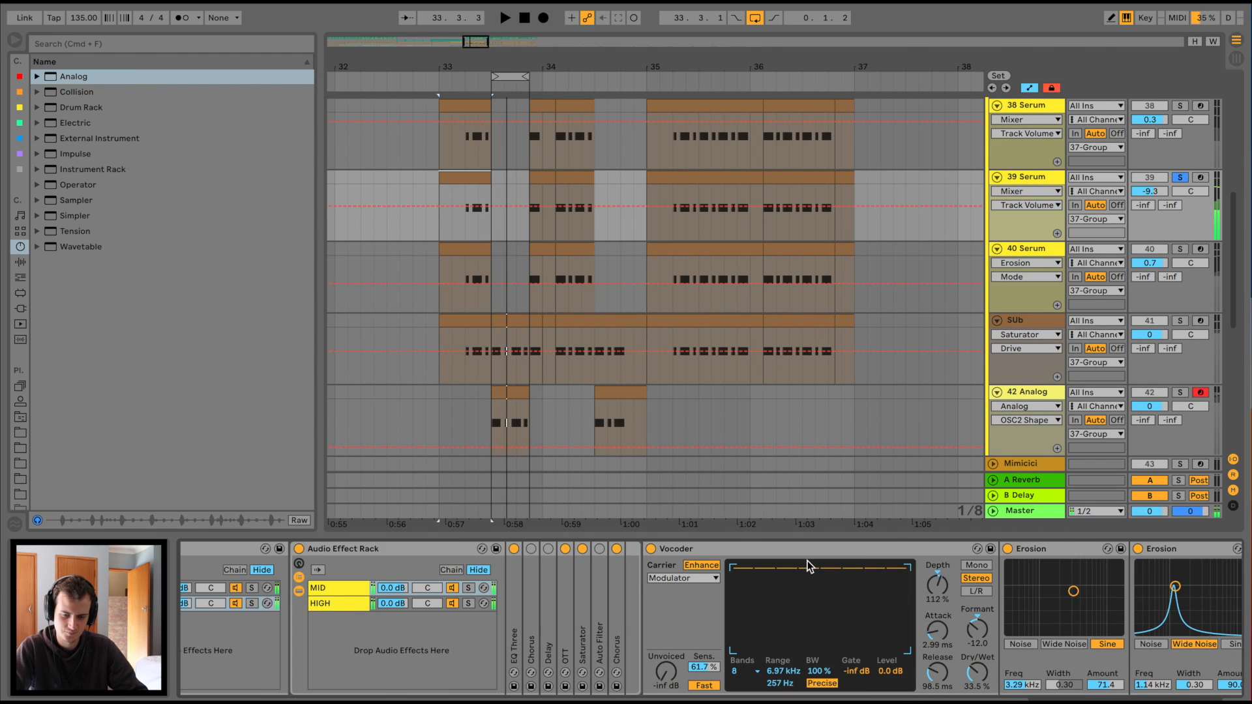
scroll(807, 565, "right", 15)
left_click_drag(554, 549, 512, 405)
key("space")
- Turn off the solo on 42 Analog, play the full mix from 32.4.1 and disable loop playback
left_click(1180, 392)
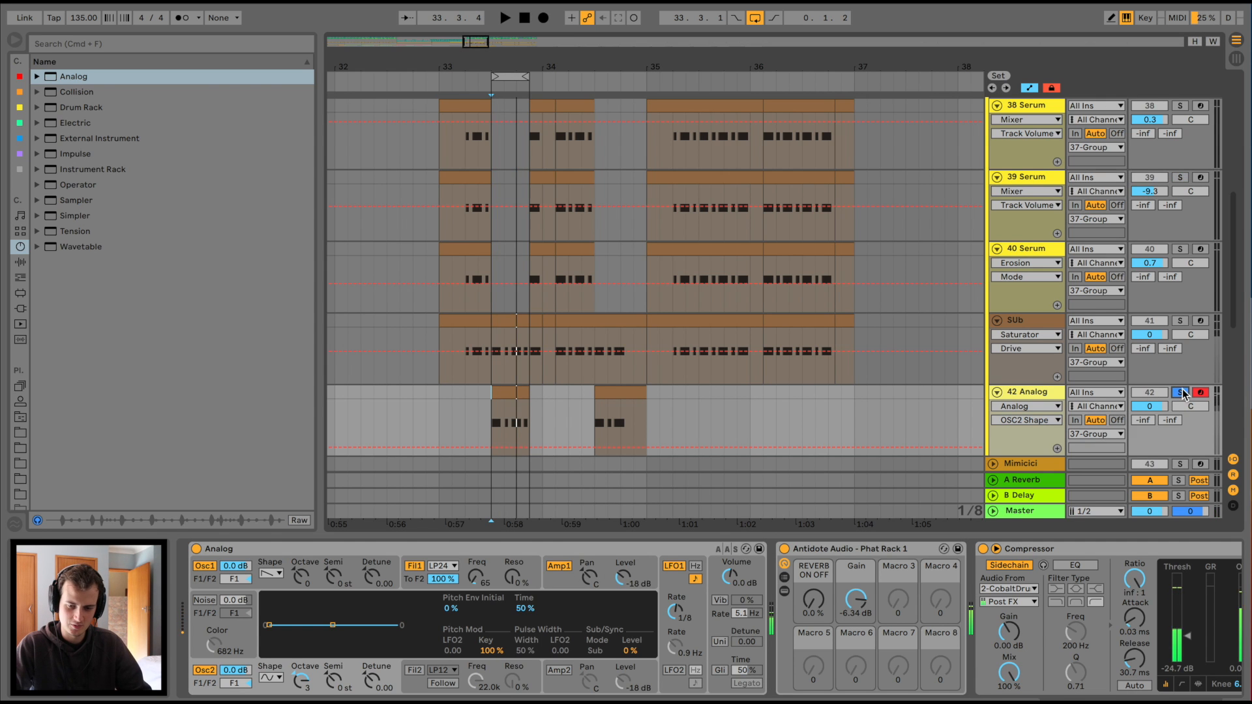
left_click(1183, 393)
left_click(413, 392)
key("space")
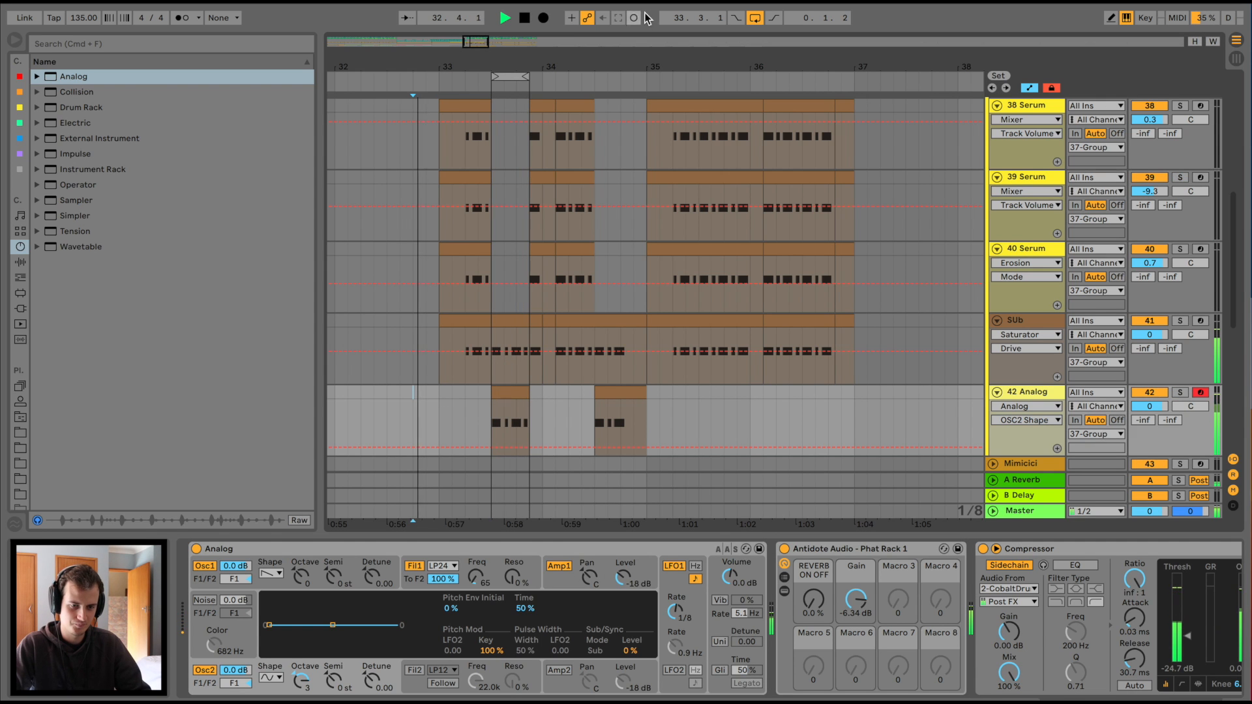
left_click(757, 17)
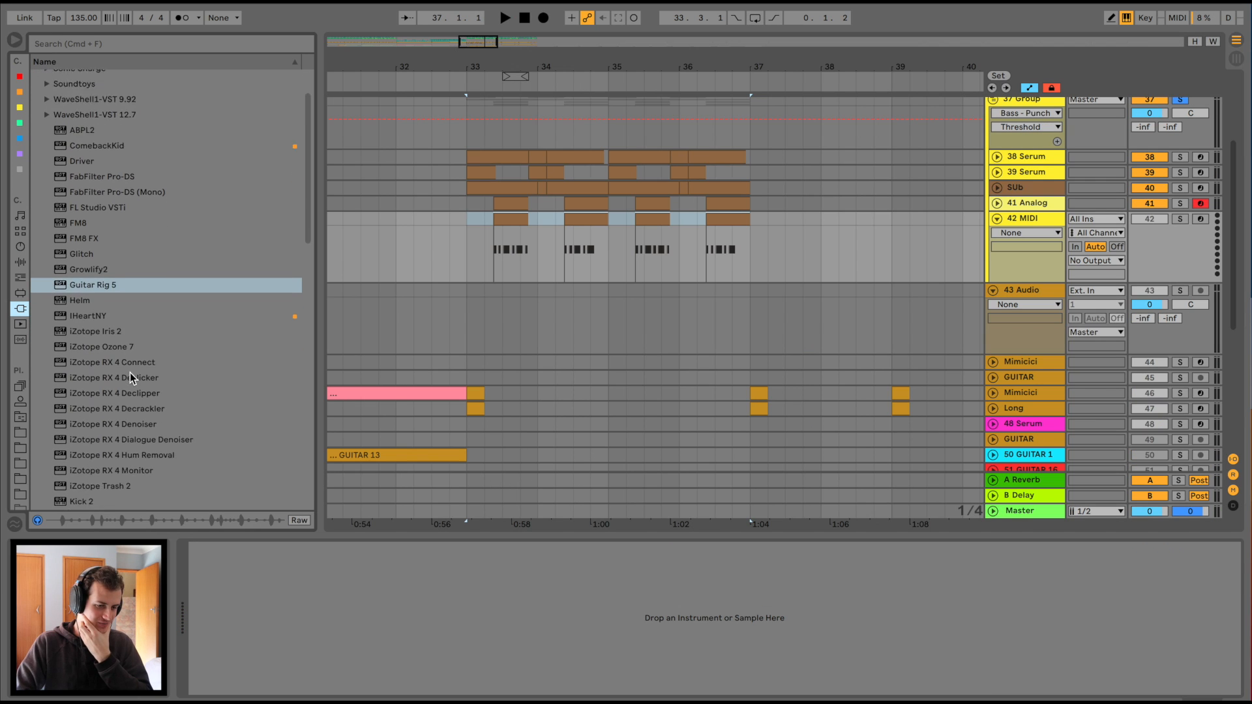
- Load FM8 on the MIDI track, set its unison to 3 voices with pan 30, and adjust its effects
scroll(131, 373, "down", 3)
left_click(77, 171)
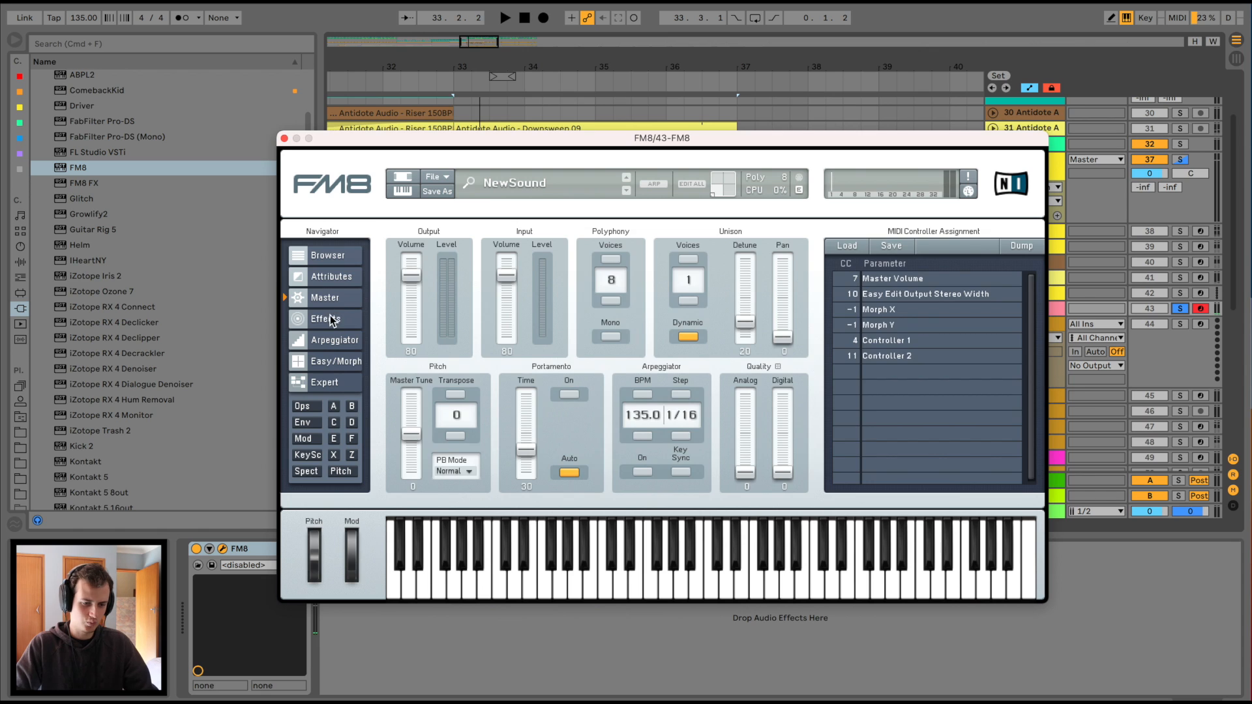
left_click(330, 315)
left_click(330, 298)
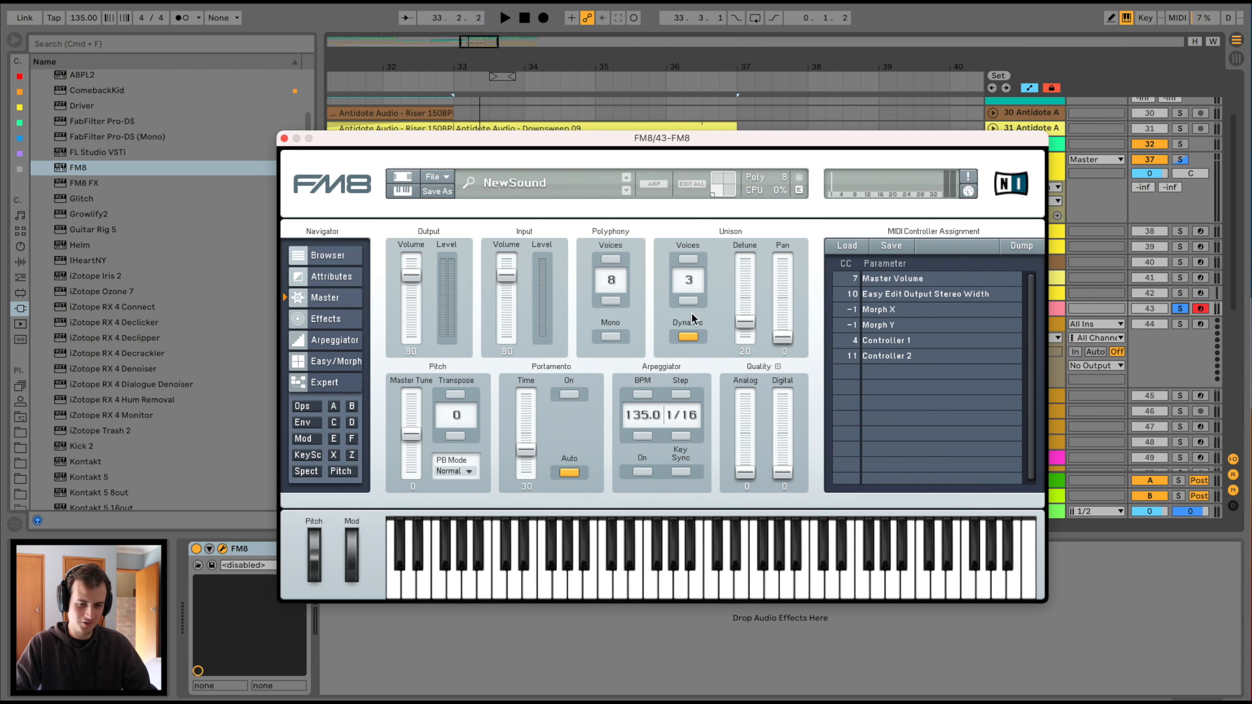
left_click_drag(782, 338, 783, 311)
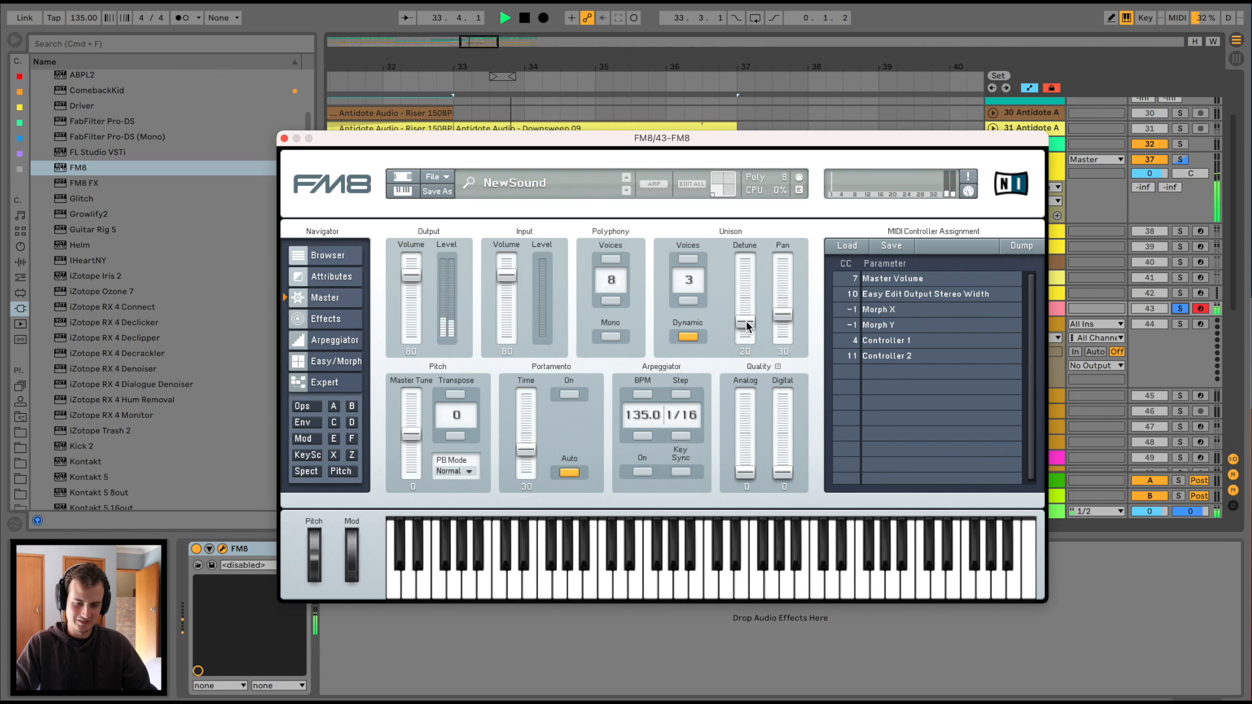
left_click(346, 382)
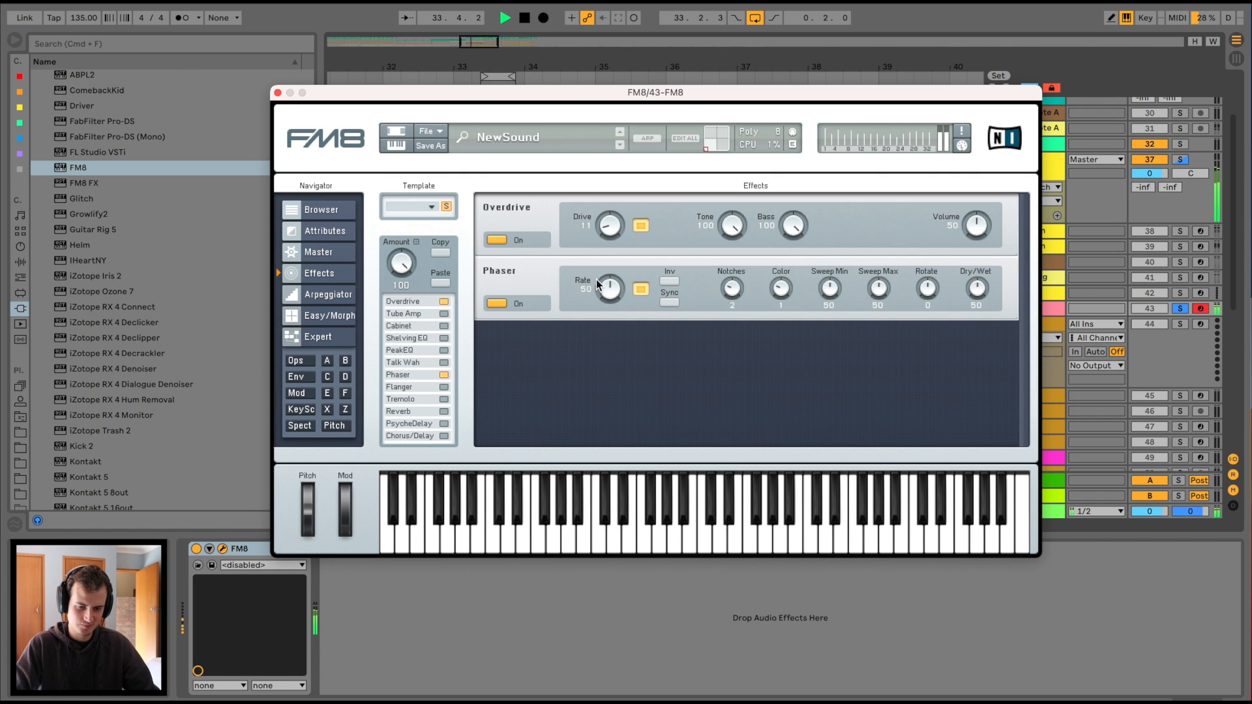
left_click_drag(592, 314, 589, 316)
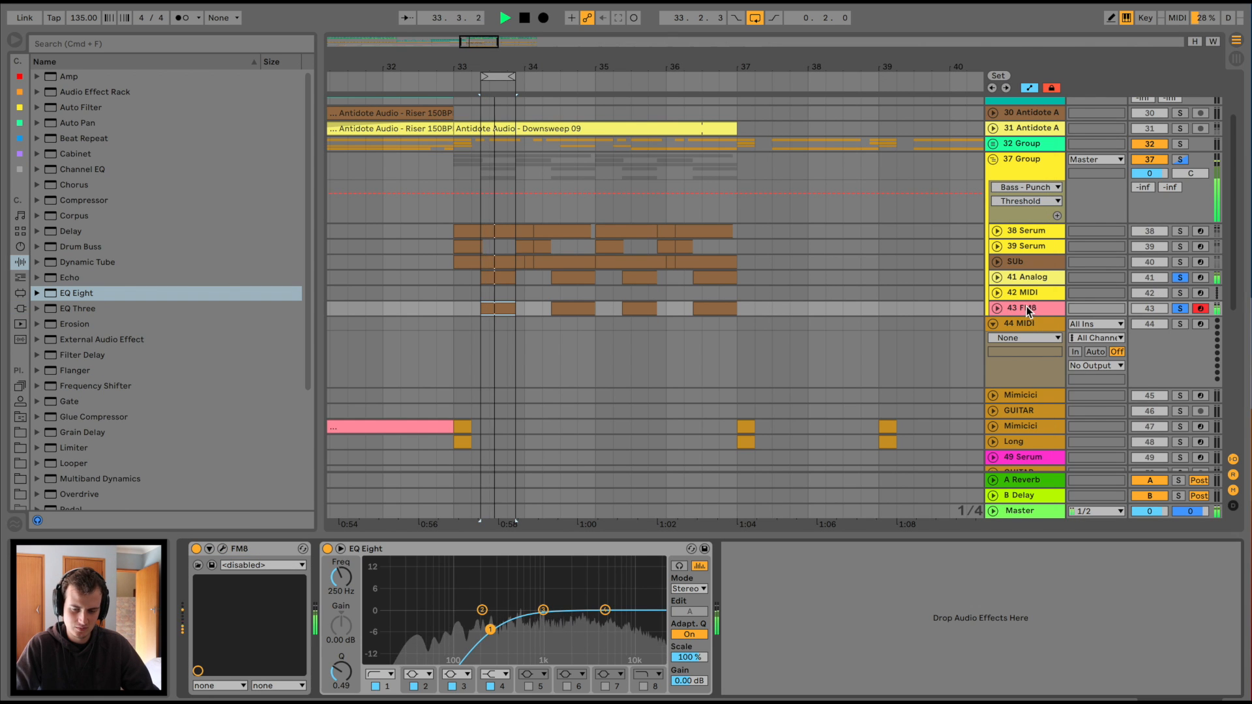
- In the EQ Eight on 43 FM8, boost band 3 by 9.30 dB at 426 Hz and enable band 5 as a deep cut near 1.8 kHz
left_click_drag(542, 610, 511, 580)
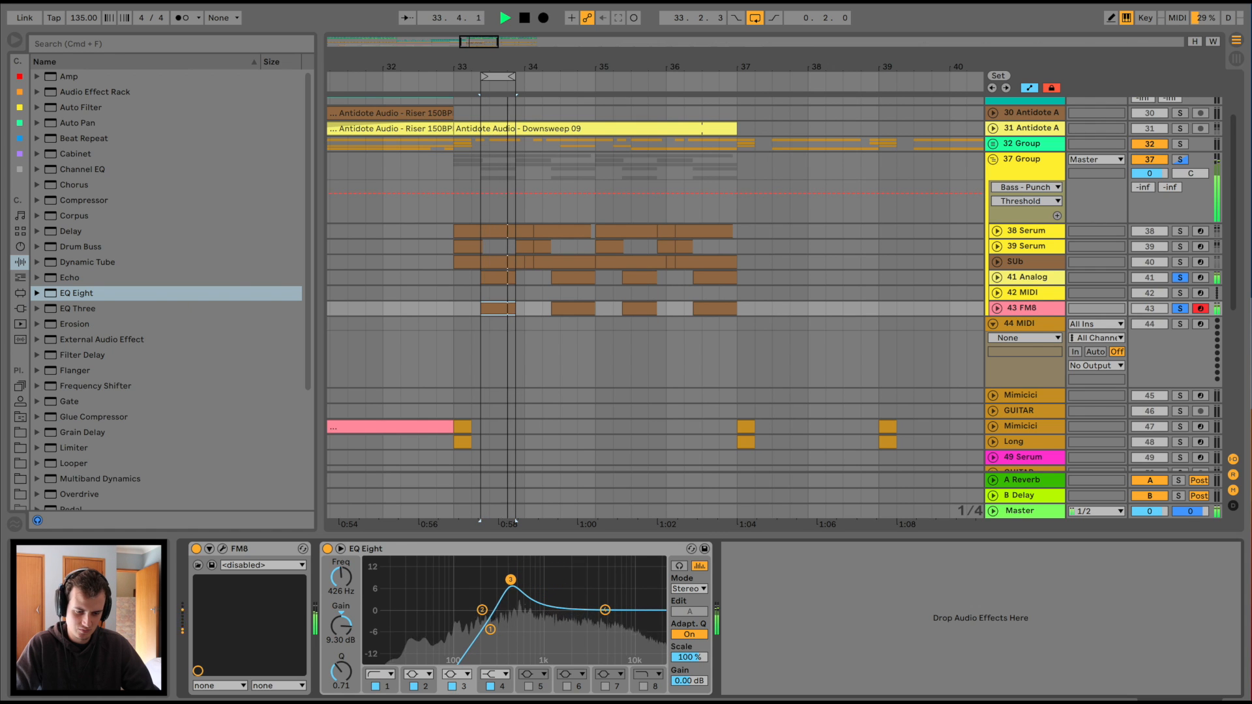
left_click(529, 686)
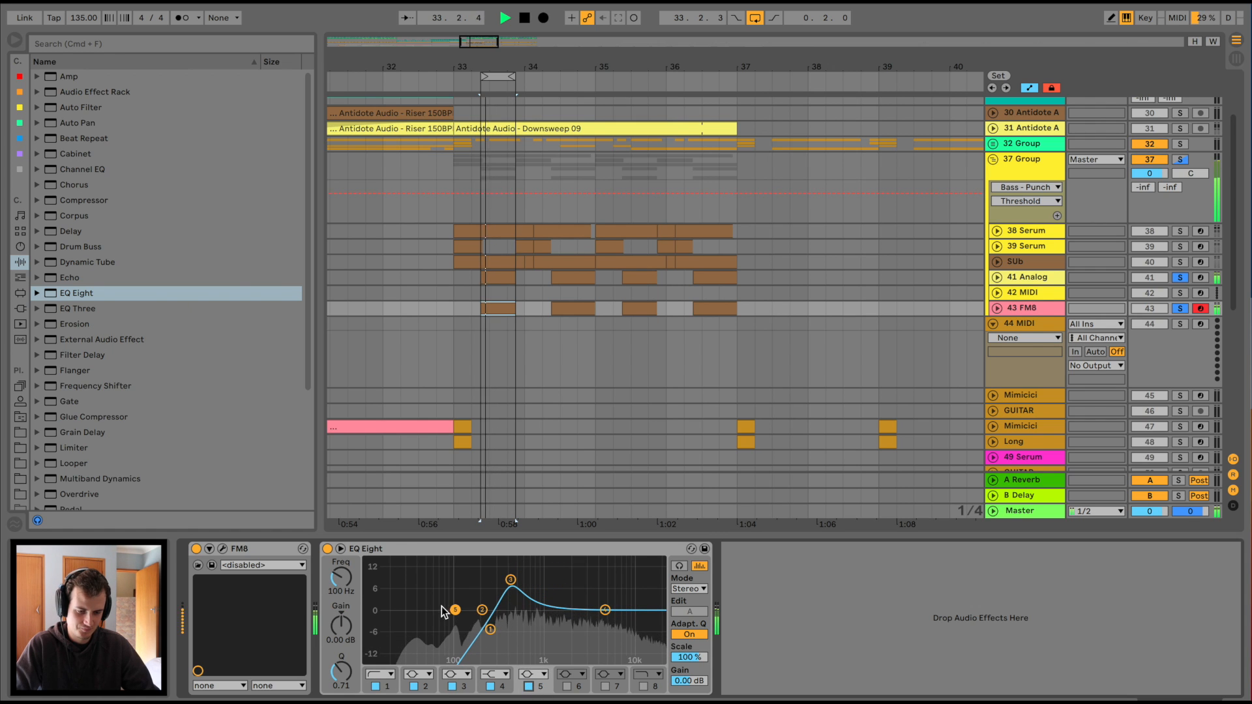
left_click_drag(455, 610, 566, 650)
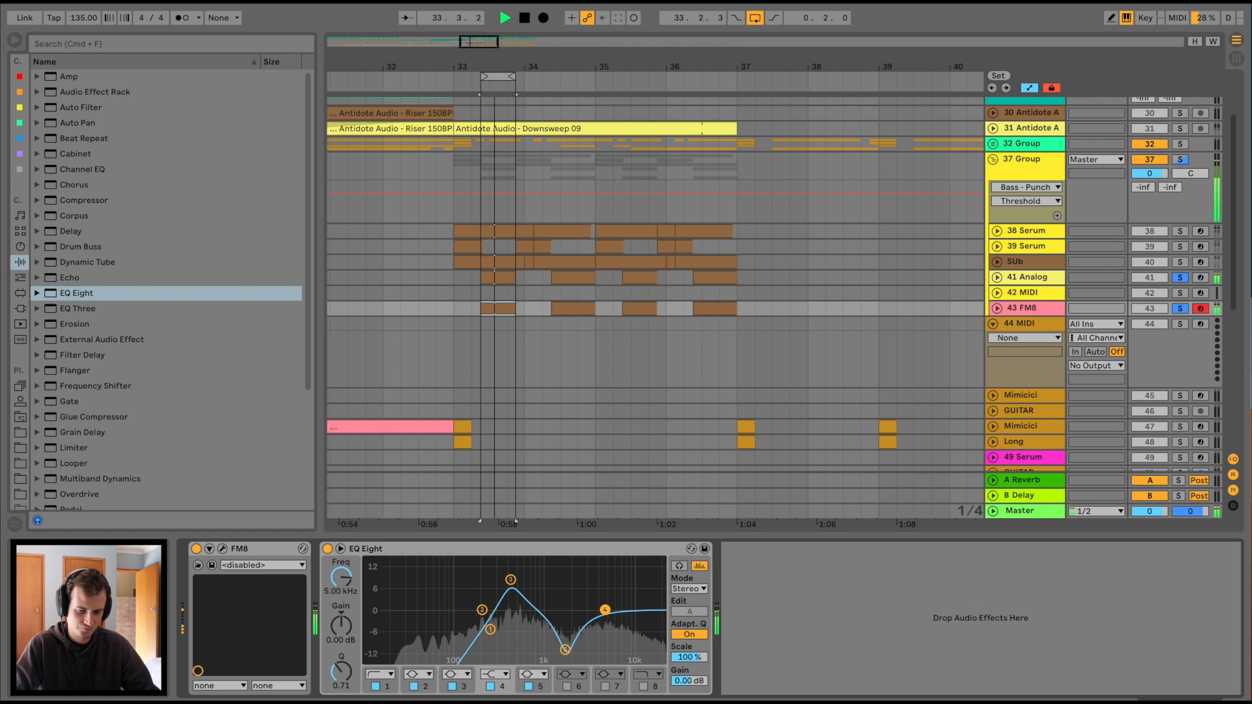
- Turn off the solos in 37 Group, play the full mix from 32.2.1 and disable loop playback
key("space")
left_click(400, 325)
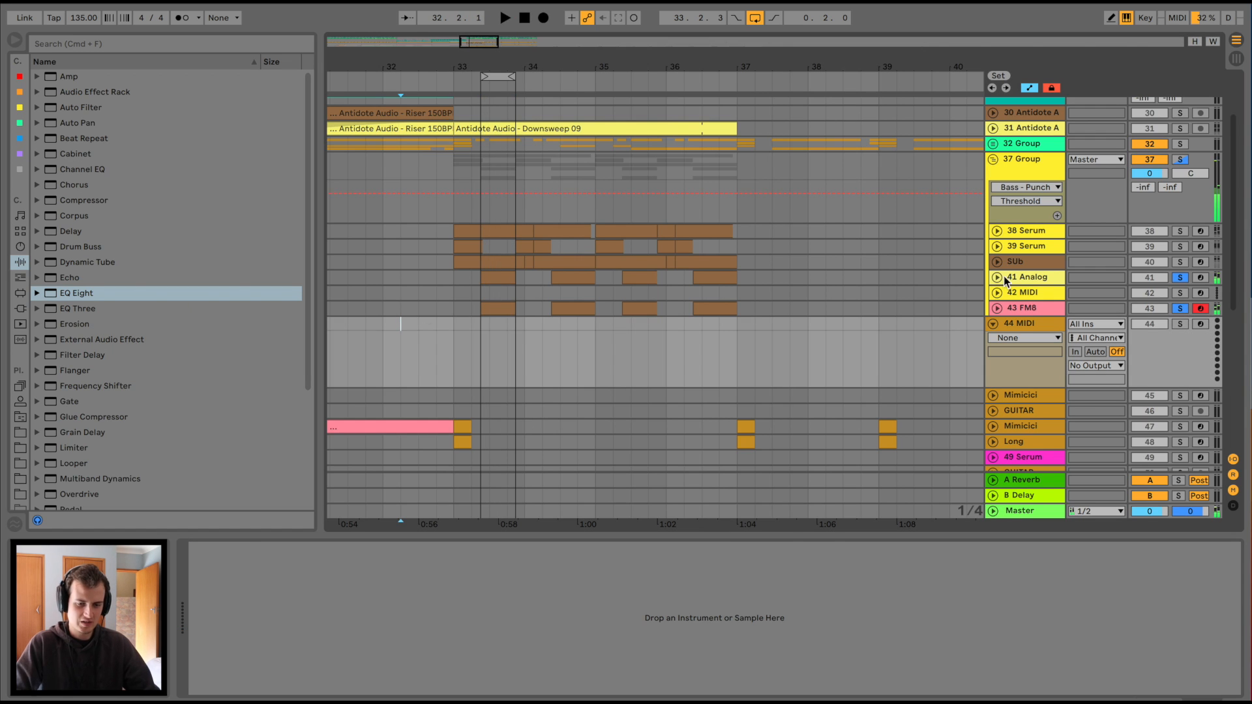
left_click(1184, 279)
key("space")
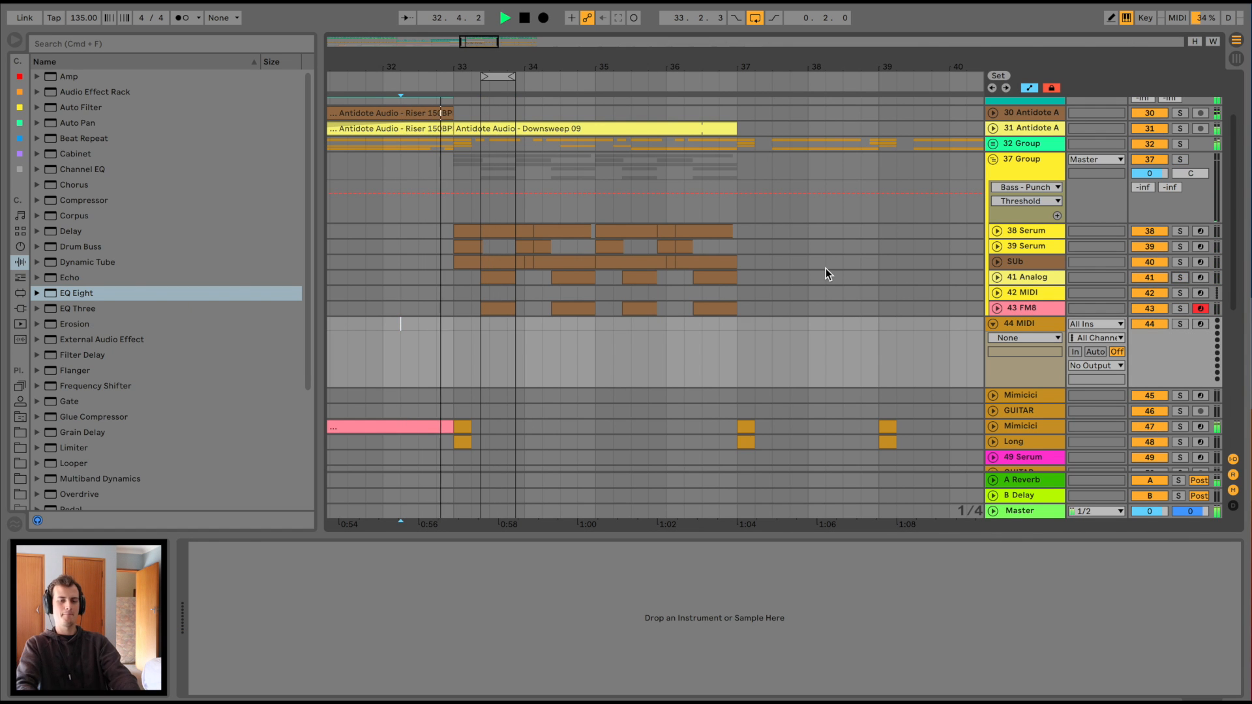
left_click(758, 21)
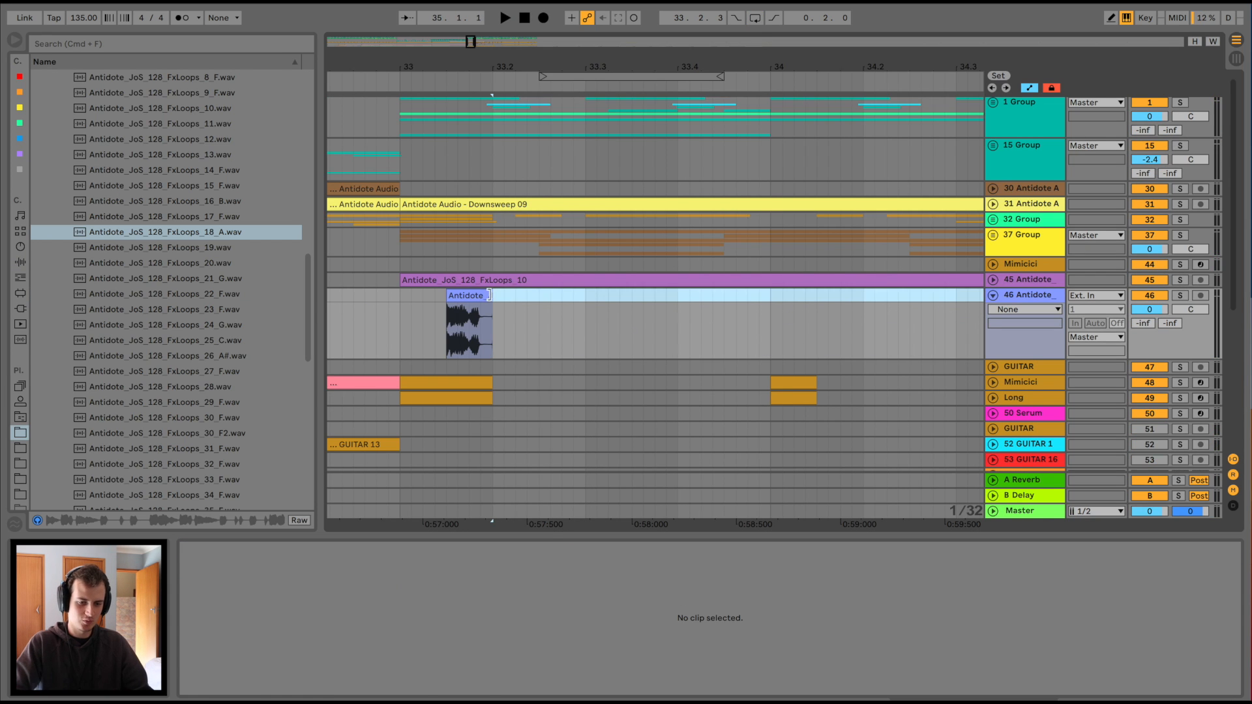
- Move the FX clip on track 46 to just after beat 33.2 and lower the track's volume to -6.1 dB
left_click_drag(472, 307, 526, 312)
left_click(401, 312)
key("space")
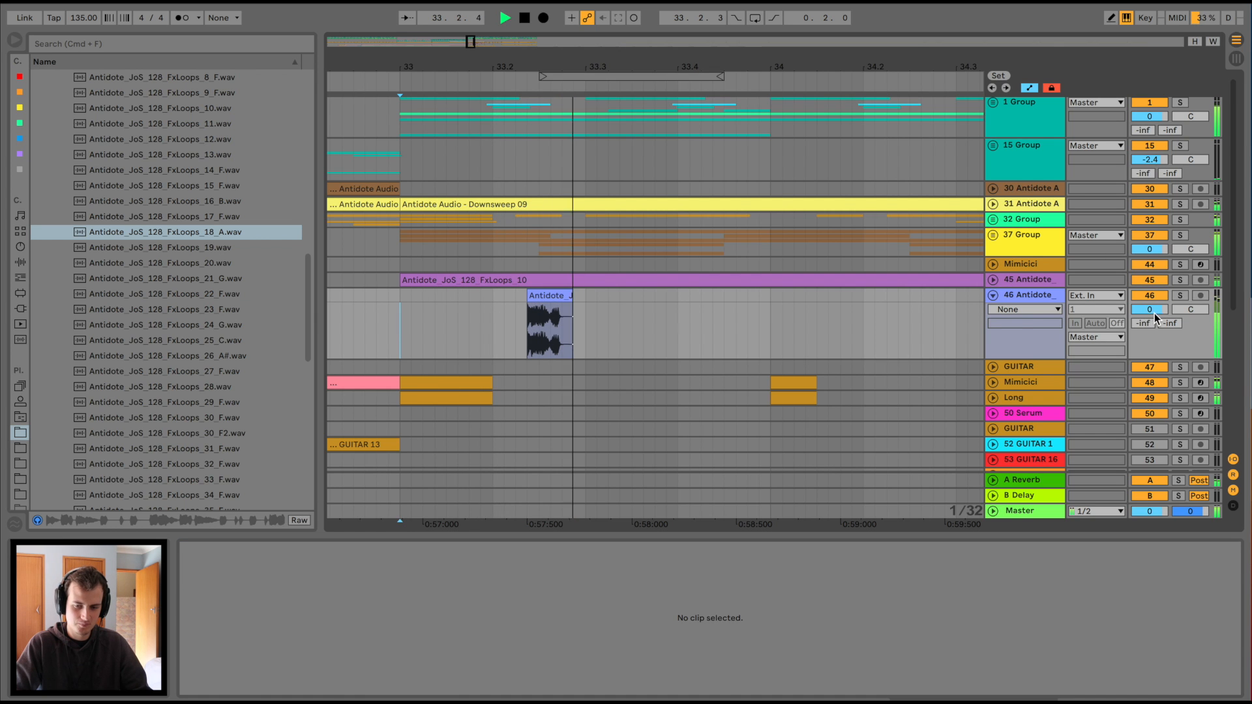
left_click_drag(1149, 309, 1149, 321)
left_click_drag(555, 297, 550, 295)
- Duplicate the bar 33 section of track 46 into bar 34
left_click(492, 292)
left_click_drag(758, 290, 394, 294)
left_click_drag(604, 53, 598, 61)
key("super+d")
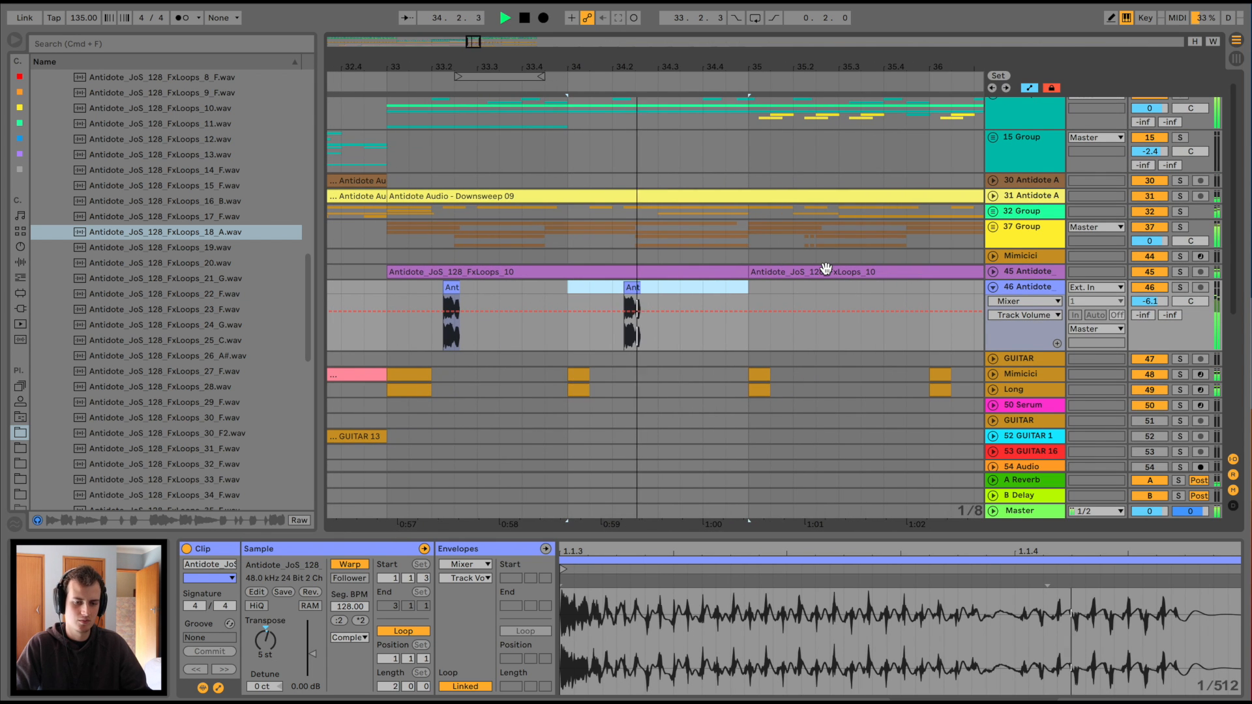
scroll(835, 272, "down", 1)
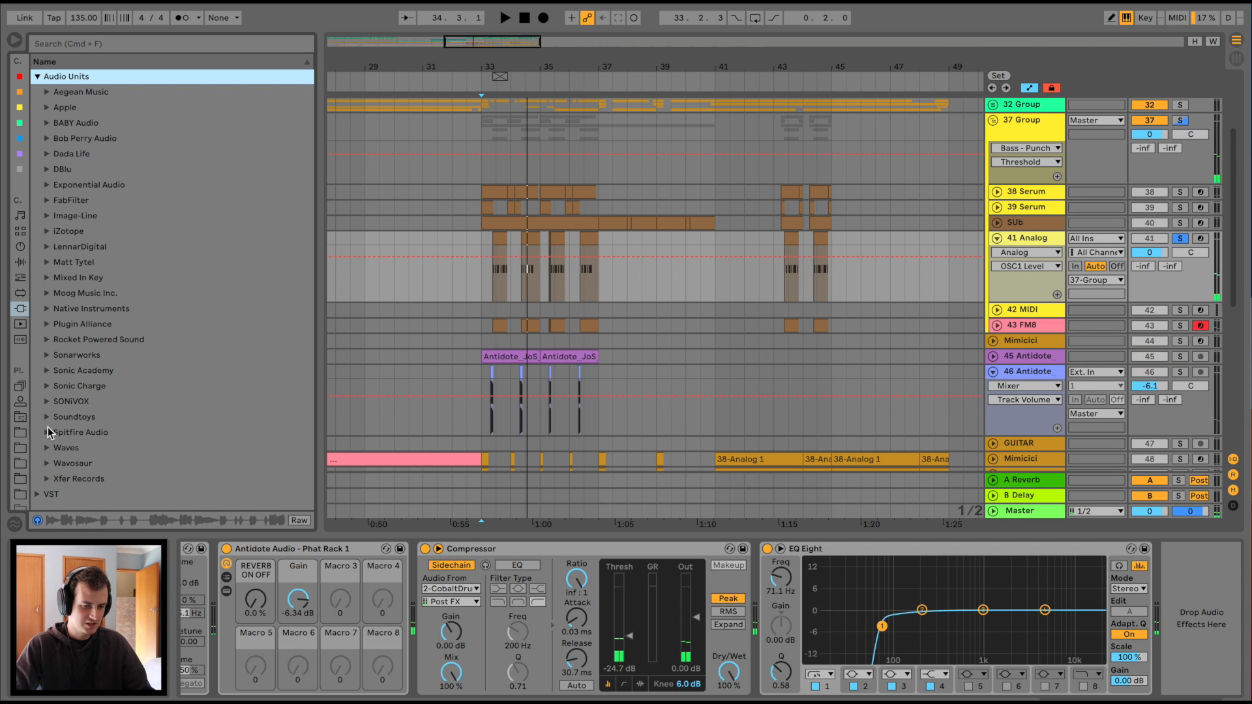
- Insert Soundtoys Little MicroShift between the Phat Rack and Compressor on 41 Analog and turn its Mix down toward dry
left_click(49, 417)
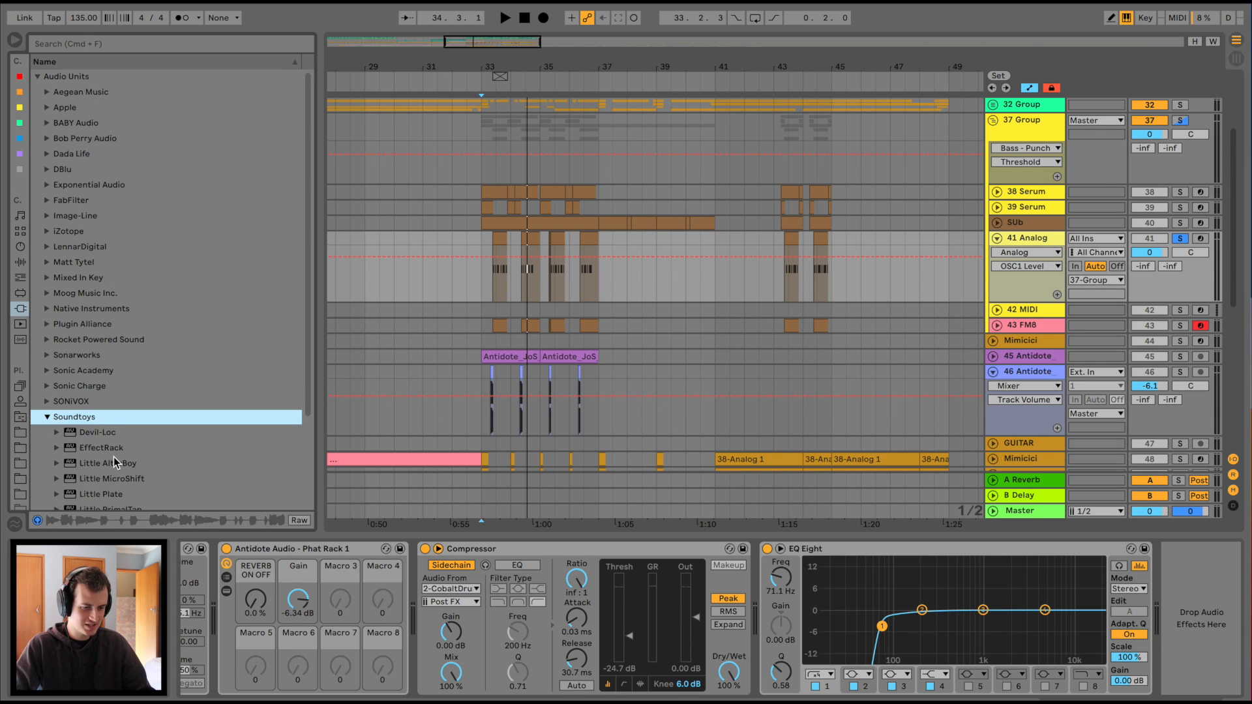
scroll(118, 424, "down", 4)
left_click(120, 362)
left_click_drag(120, 369, 417, 570)
key("space")
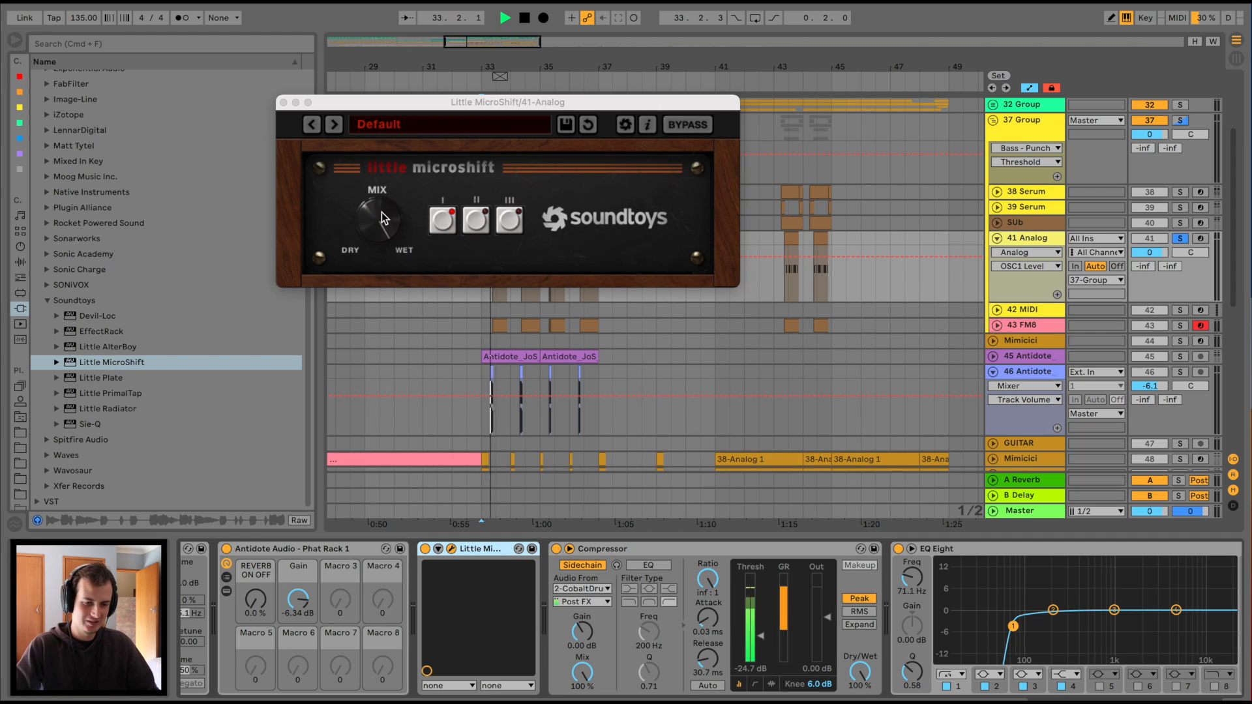
left_click_drag(383, 219, 380, 330)
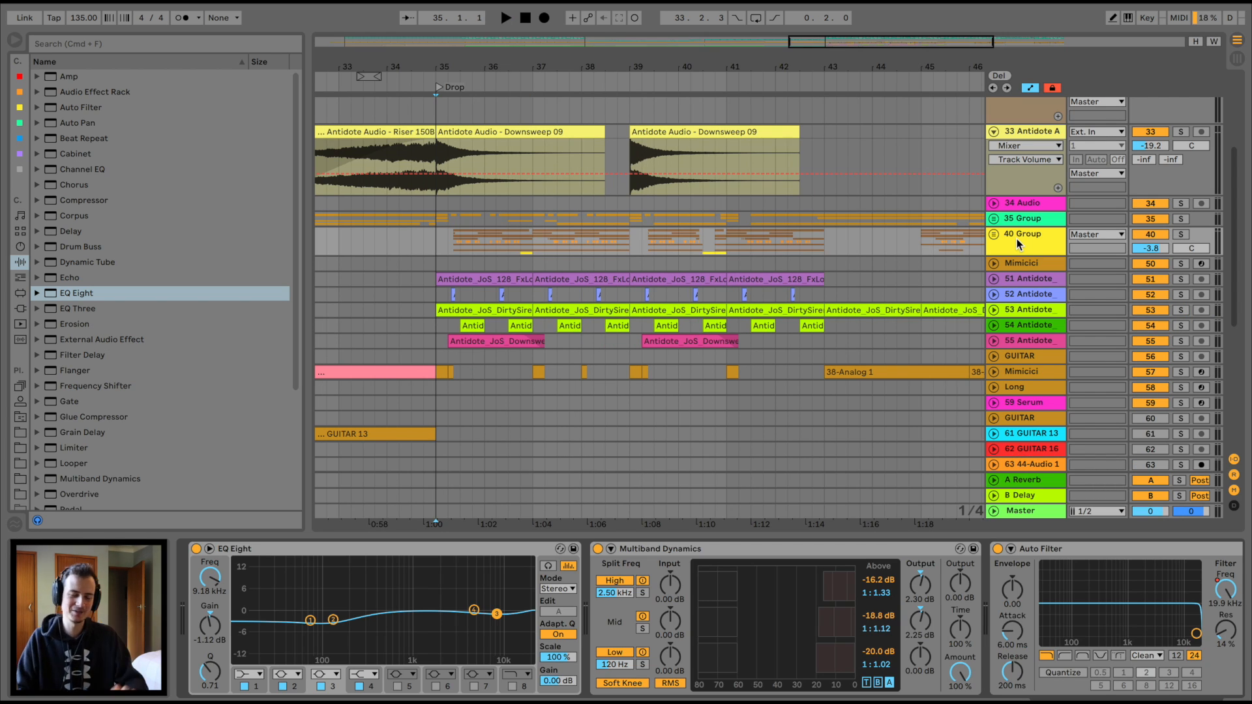
- Audition 40 Group in solo from 35.2.1, at the start of the drop
left_click(446, 242)
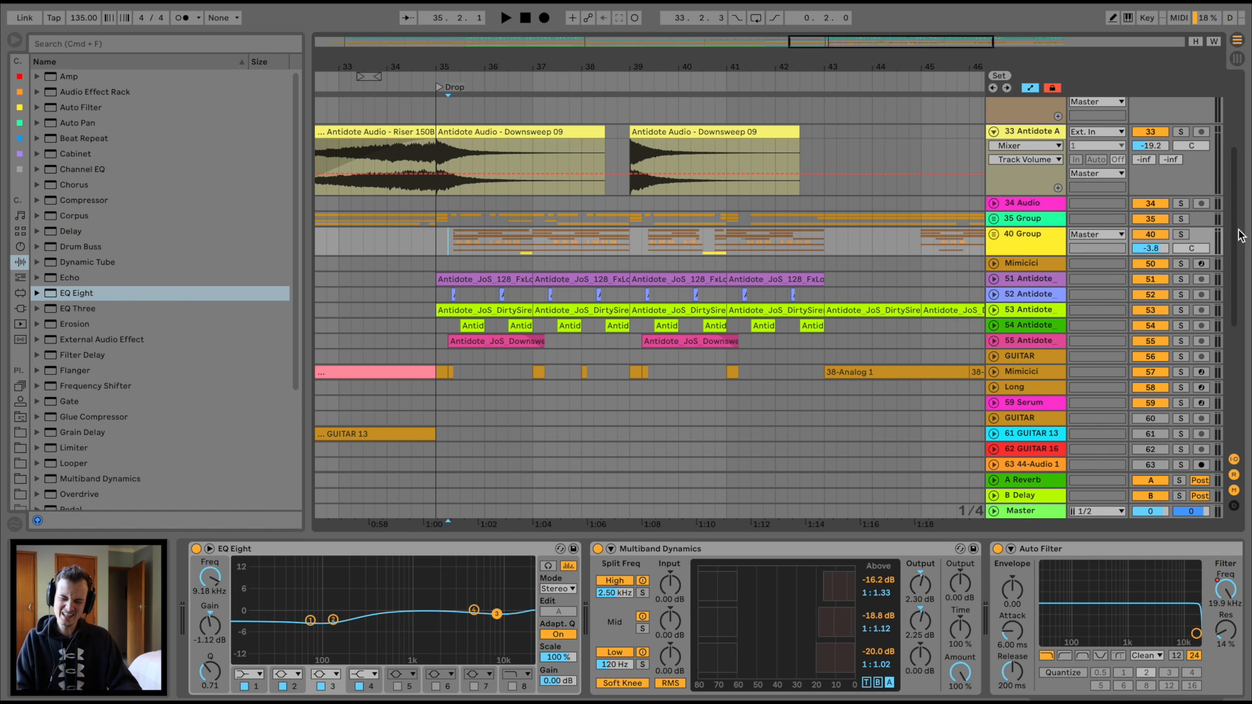
left_click(1181, 235)
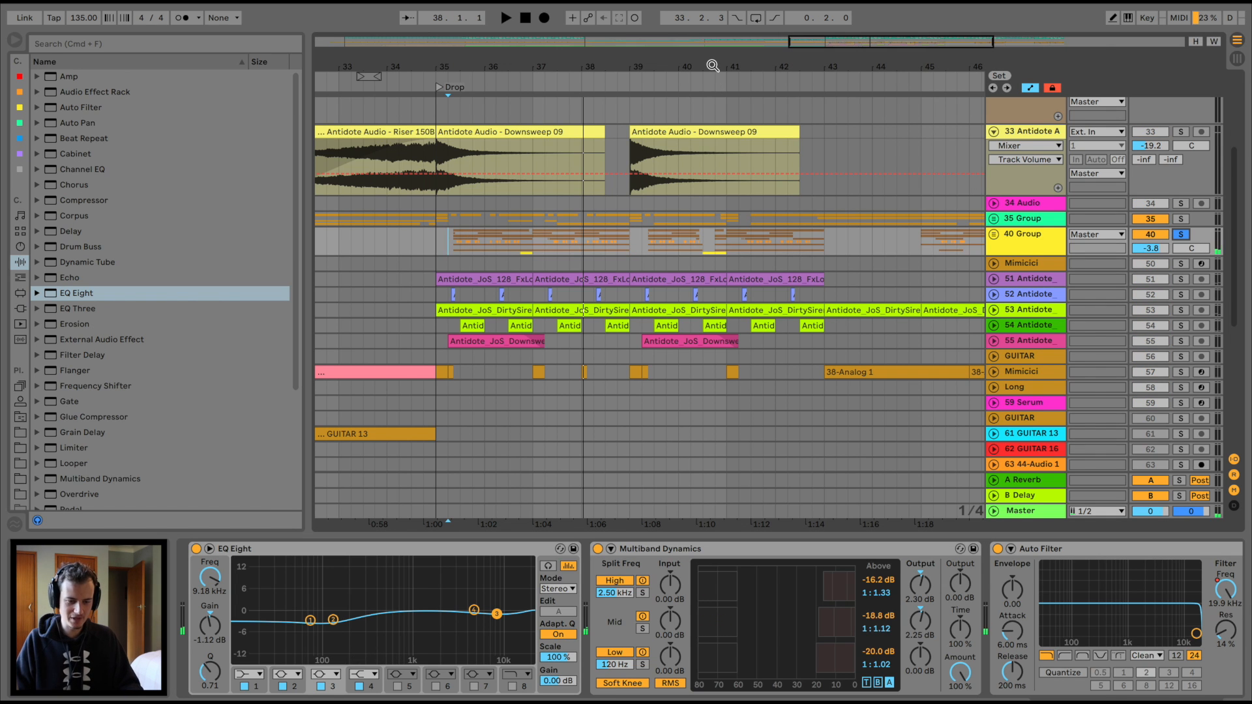
scroll(713, 66, "down", 3)
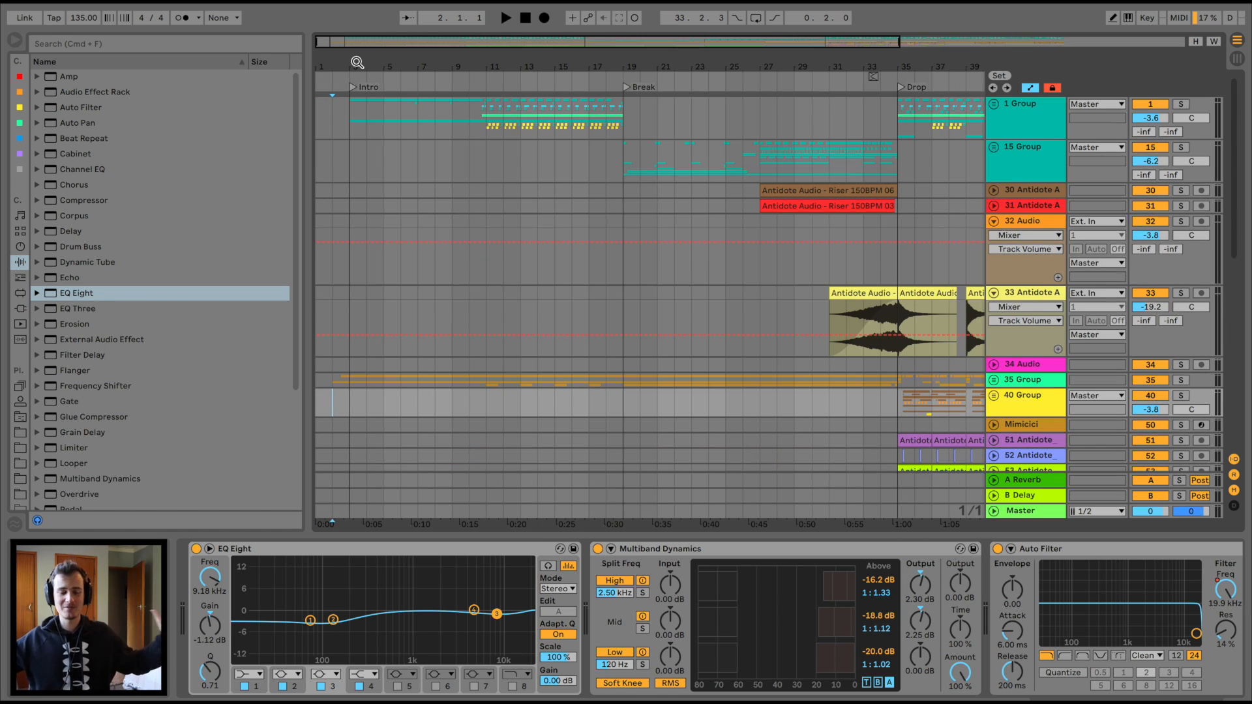
- Play the full arrangement from bar 2 and review the Intro section across the group, guitar and drum tracks
left_click_drag(357, 62, 399, 320)
key("space")
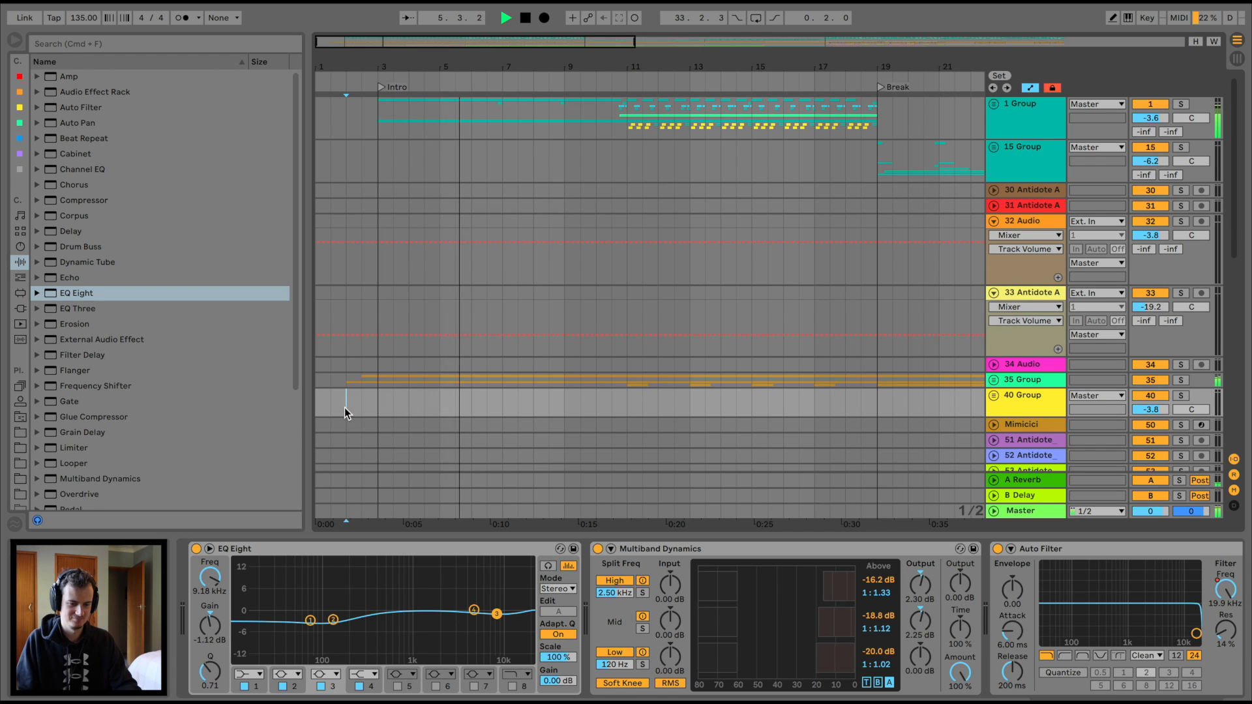
scroll(345, 408, "down", 10)
scroll(344, 409, "up", 8)
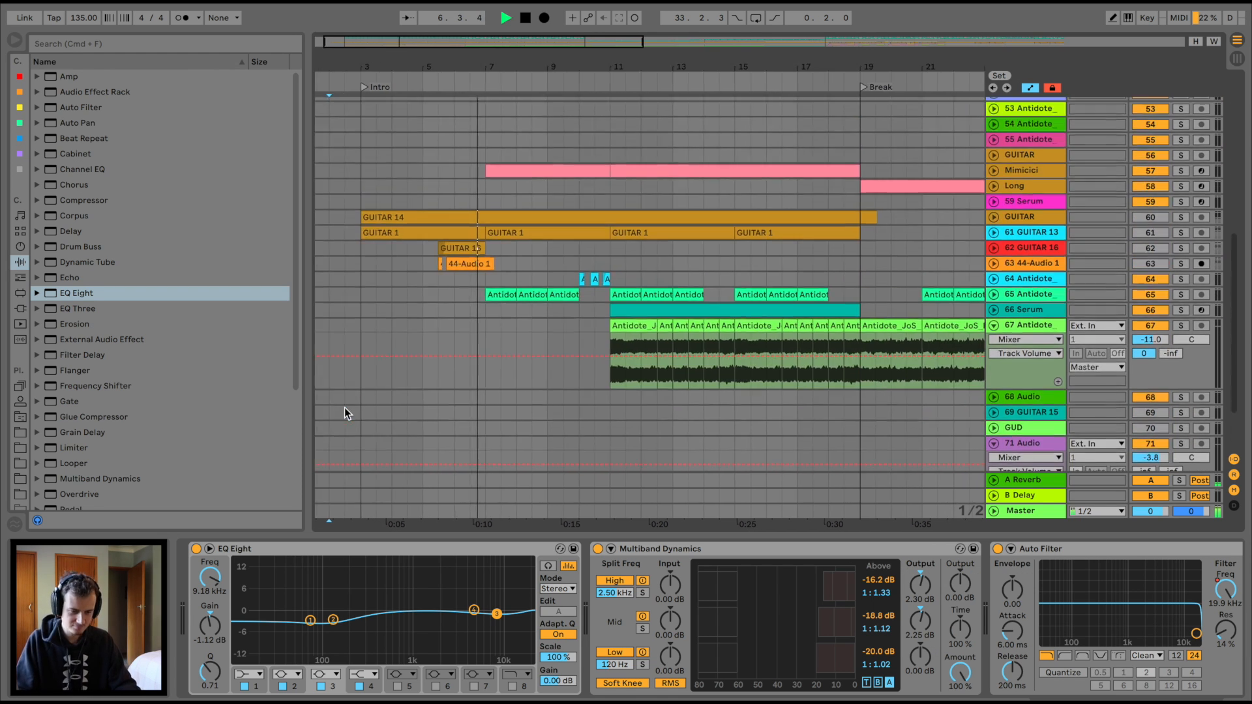
scroll(344, 408, "up", 4)
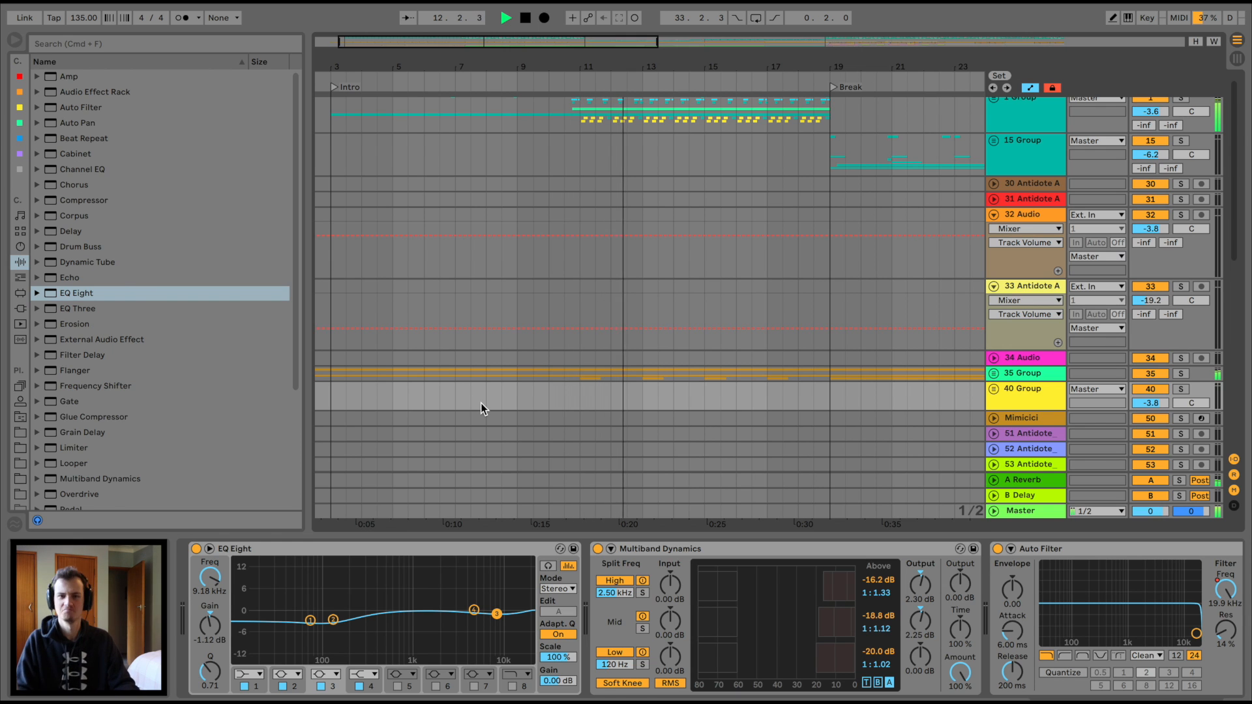
scroll(481, 403, "right", 1)
scroll(480, 403, "up", 1)
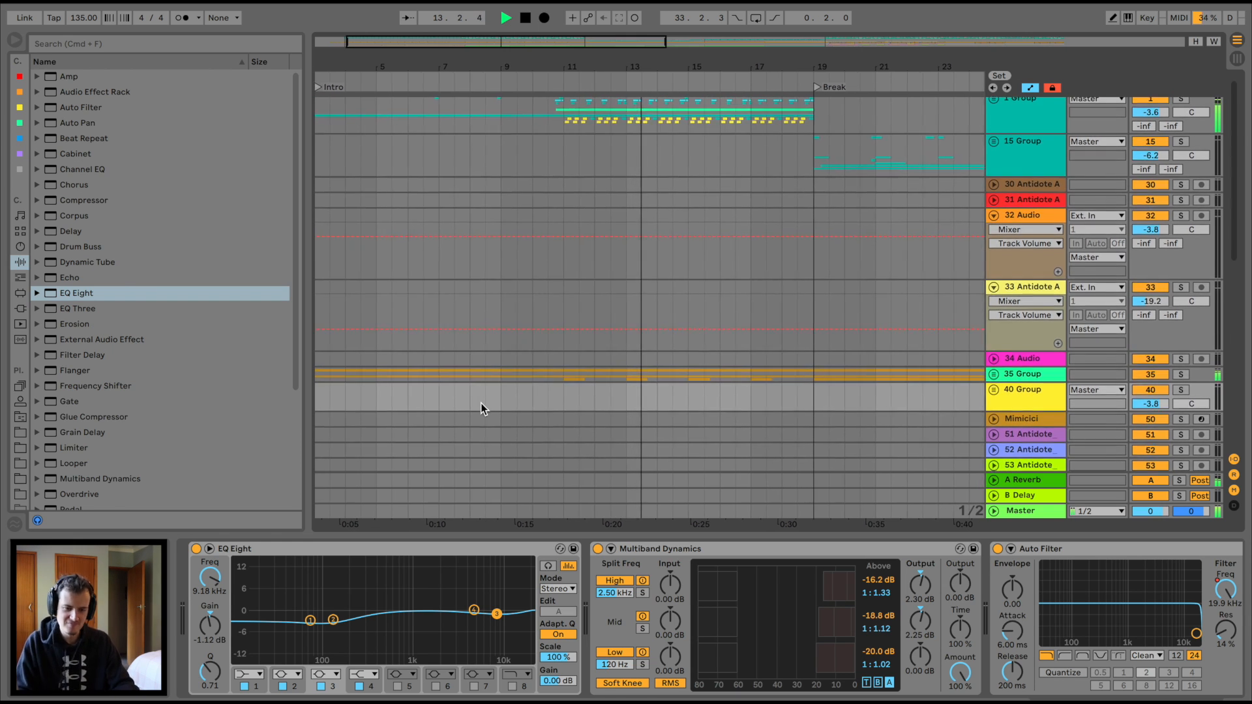
scroll(480, 403, "right", 4)
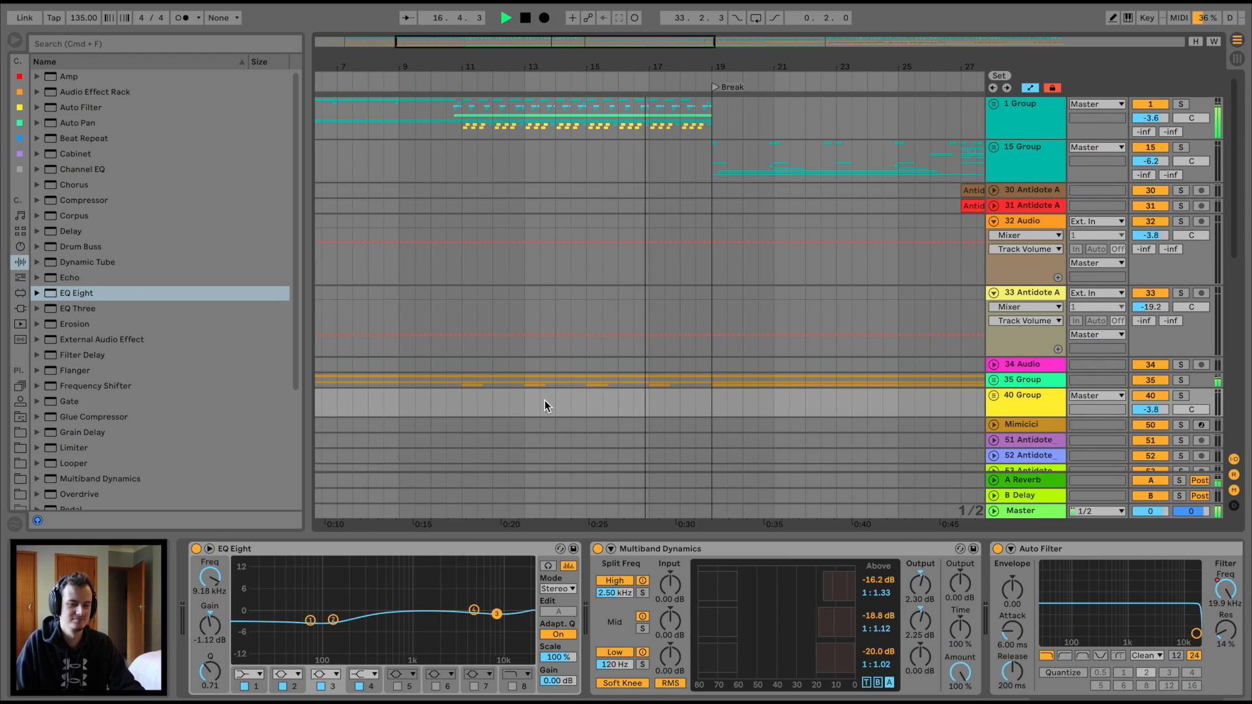
- Follow the playback through the Break section, examining the guitar, Serum and Antidote clips on the lower tracks
scroll(546, 400, "down", 1)
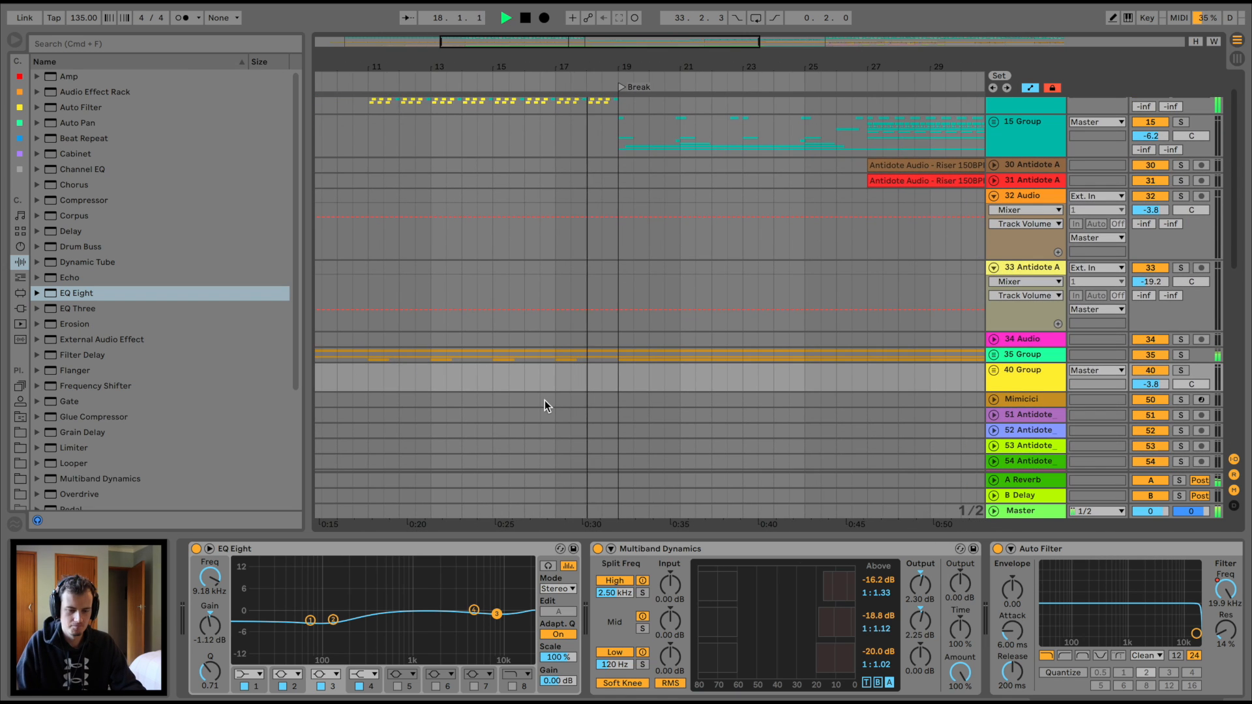
scroll(545, 400, "down", 8)
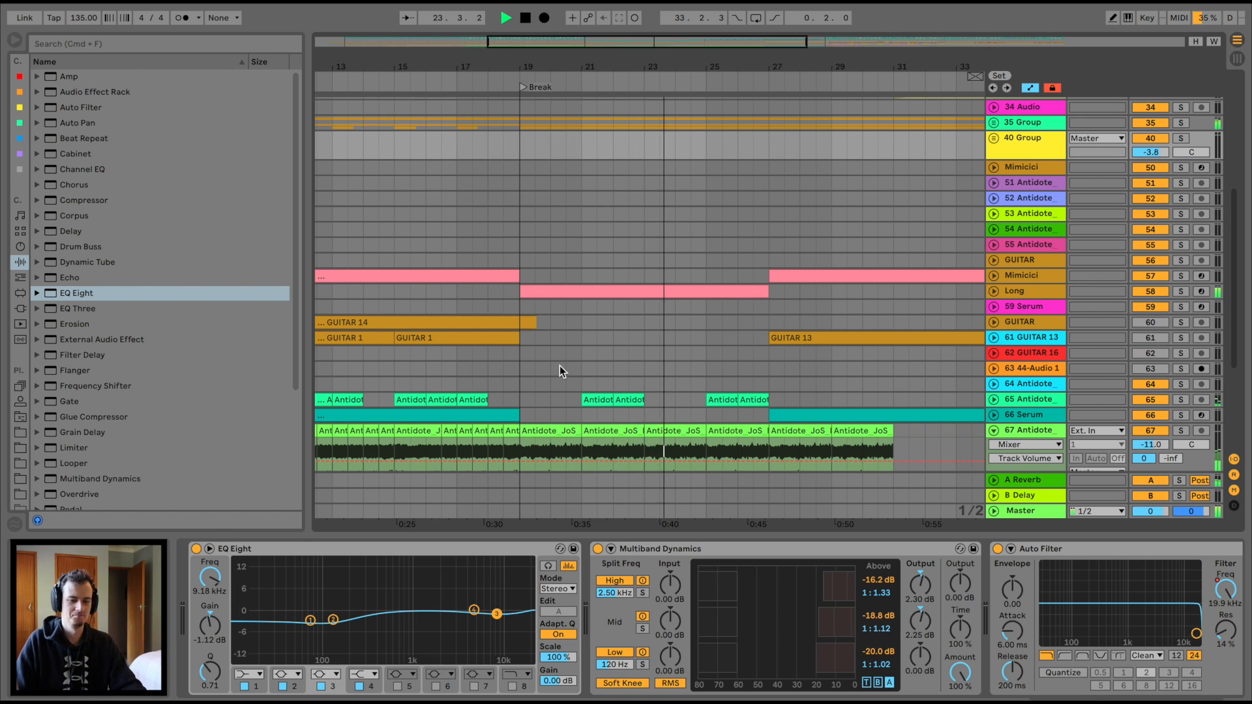
scroll(635, 318, "right", 2)
scroll(635, 318, "up", 1)
scroll(635, 319, "right", 3)
scroll(635, 319, "up", 2)
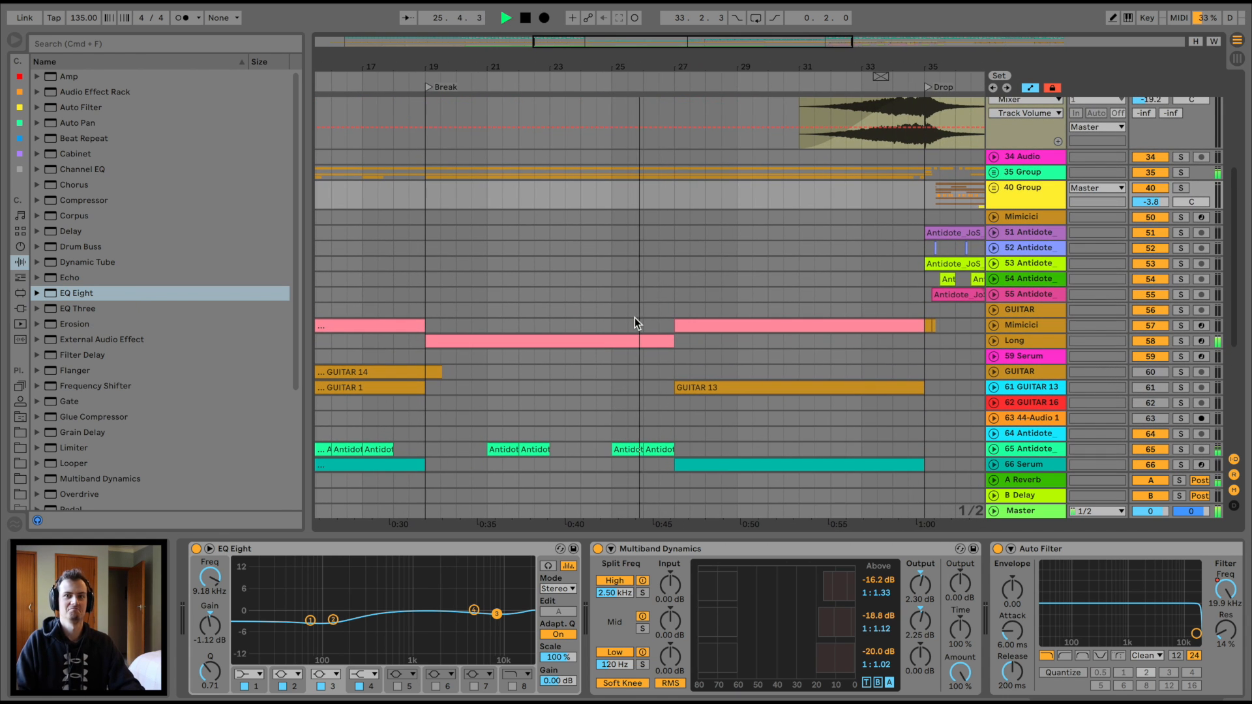
scroll(635, 318, "right", 1)
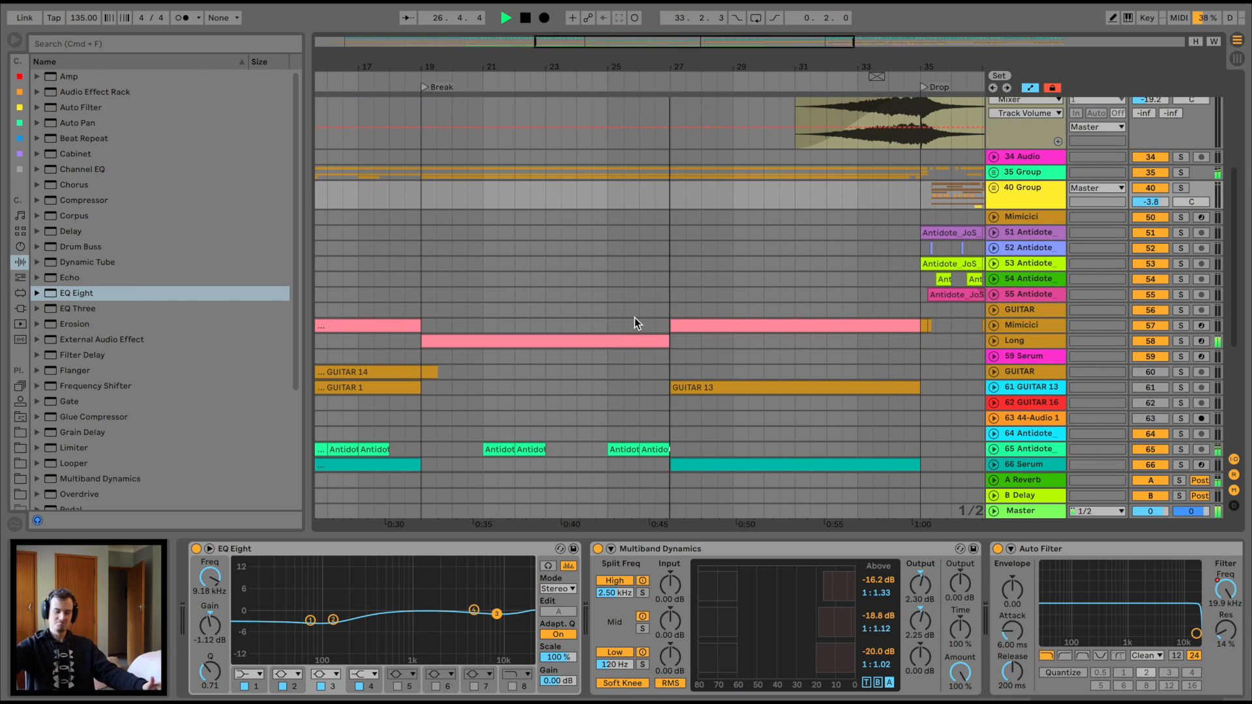
- Follow the playback from the riser build-up into the Drop and examine its downsweep, synth group and FX loop layers
scroll(636, 319, "right", 5)
scroll(636, 318, "up", 4)
scroll(635, 318, "right", 8)
scroll(635, 319, "up", 8)
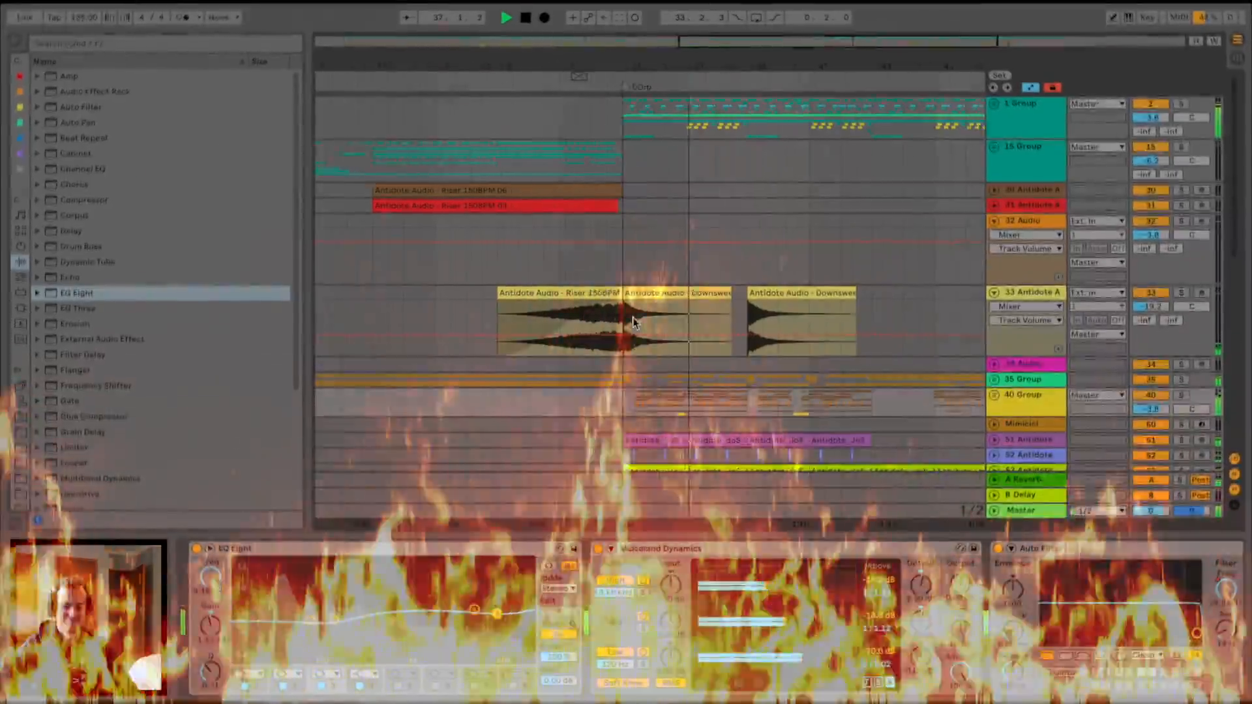
scroll(635, 319, "right", 5)
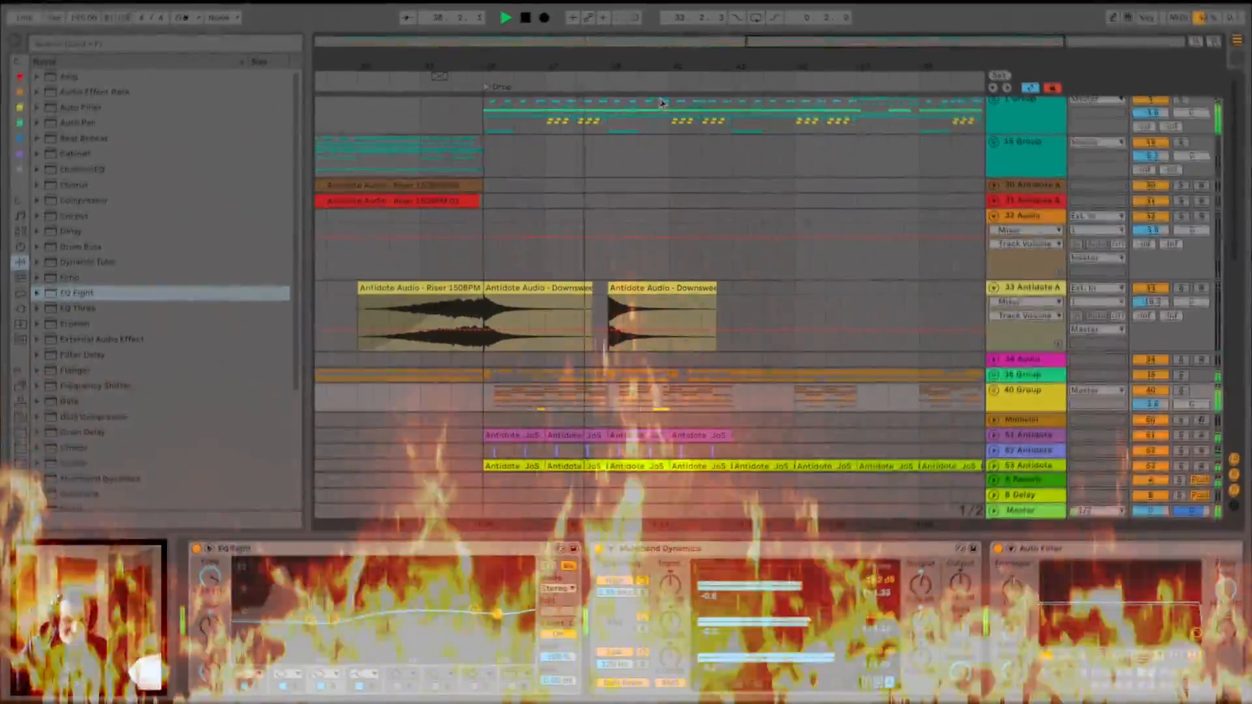
left_click_drag(670, 52, 672, 61)
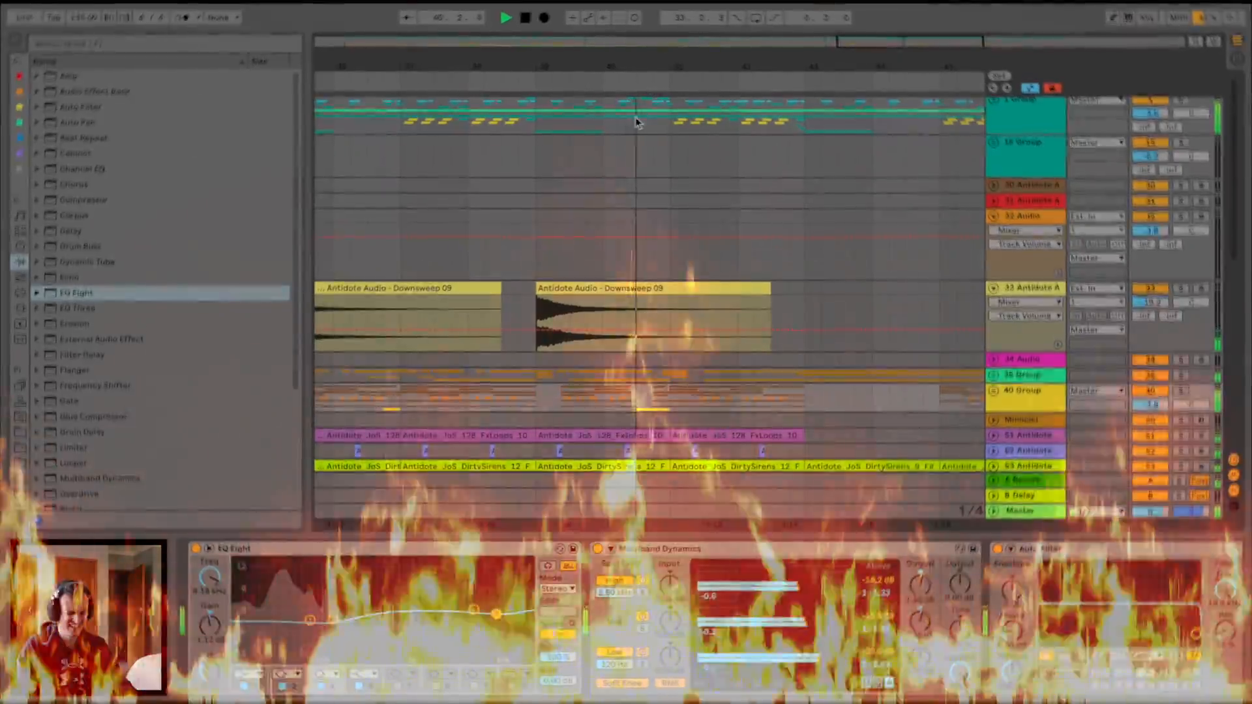
scroll(614, 206, "right", 5)
scroll(614, 206, "down", 2)
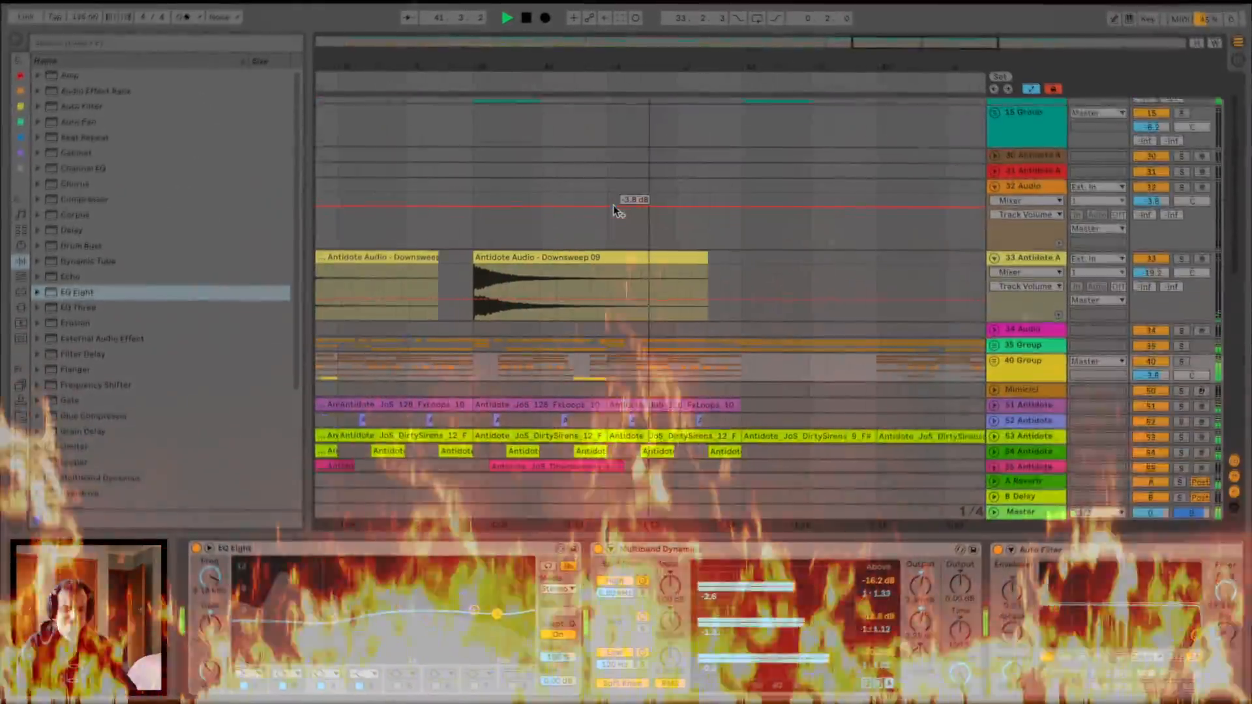
left_click_drag(595, 63, 596, 39)
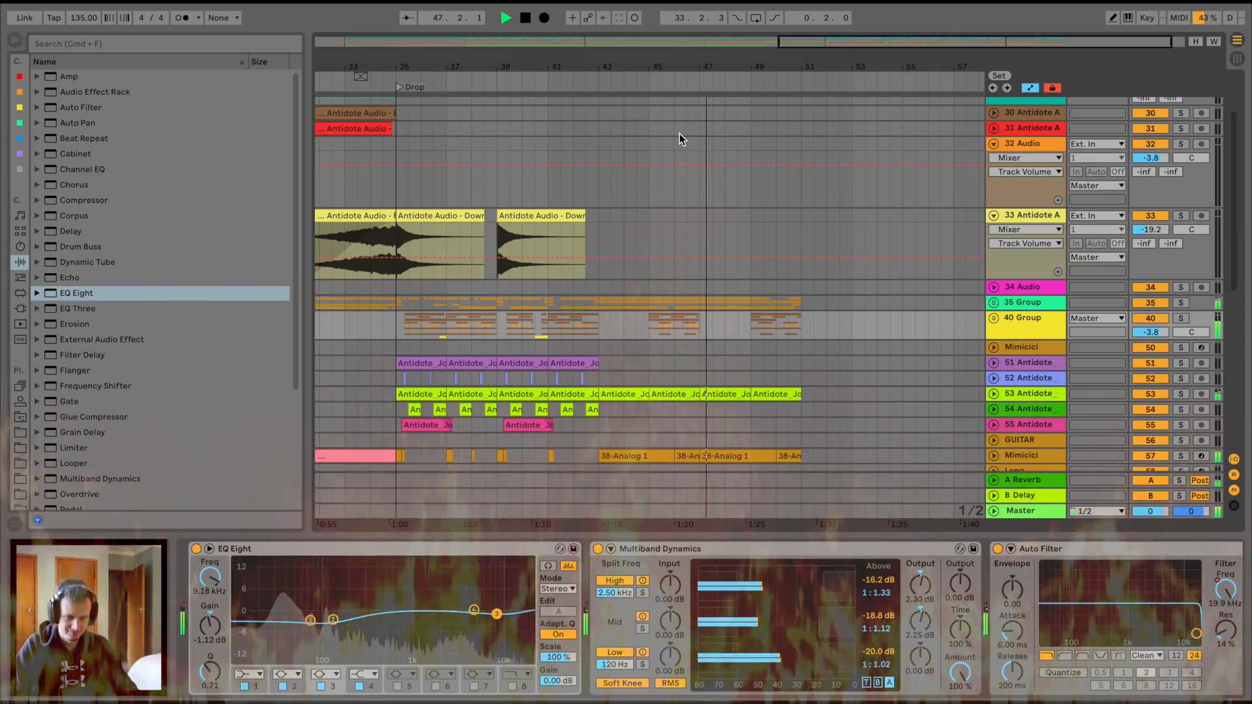
scroll(680, 134, "down", 1)
scroll(680, 134, "right", 1)
scroll(680, 134, "up", 1)
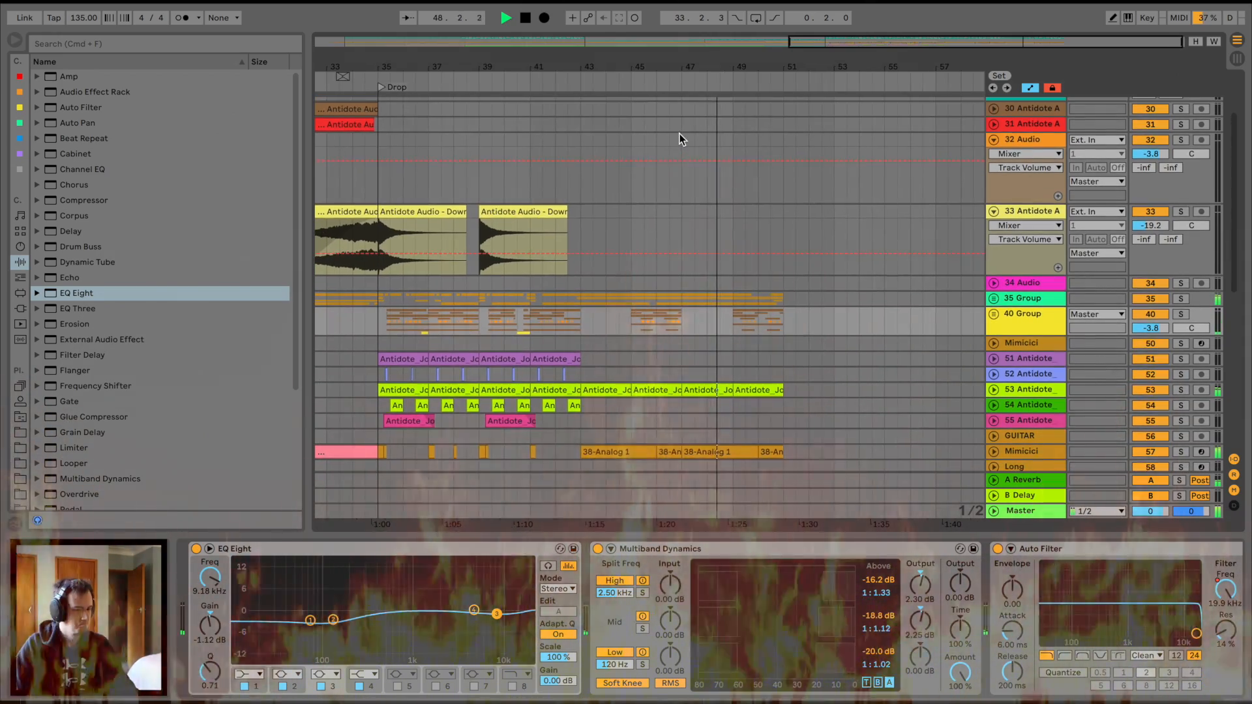